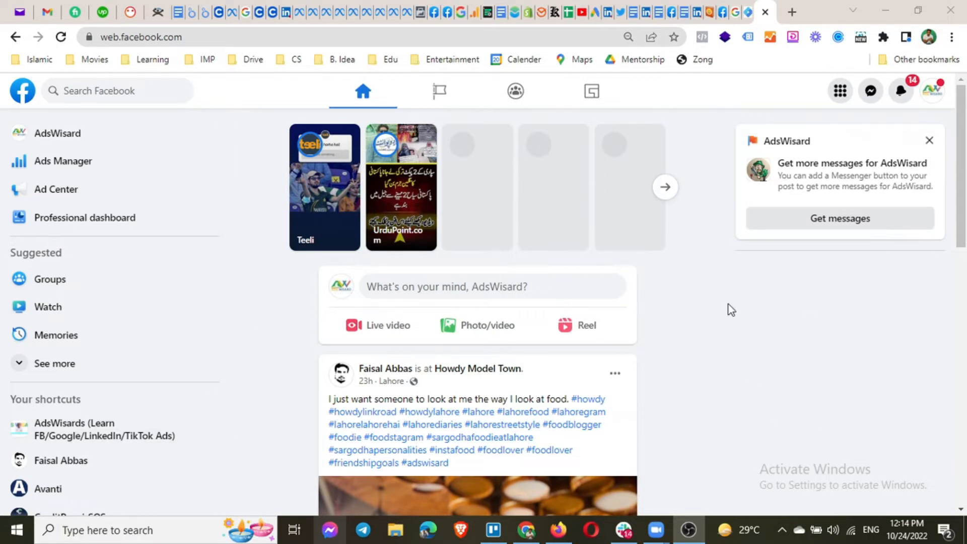
Open the account menu from the AdsWisard profile avatar at the top right.
left_click(932, 96)
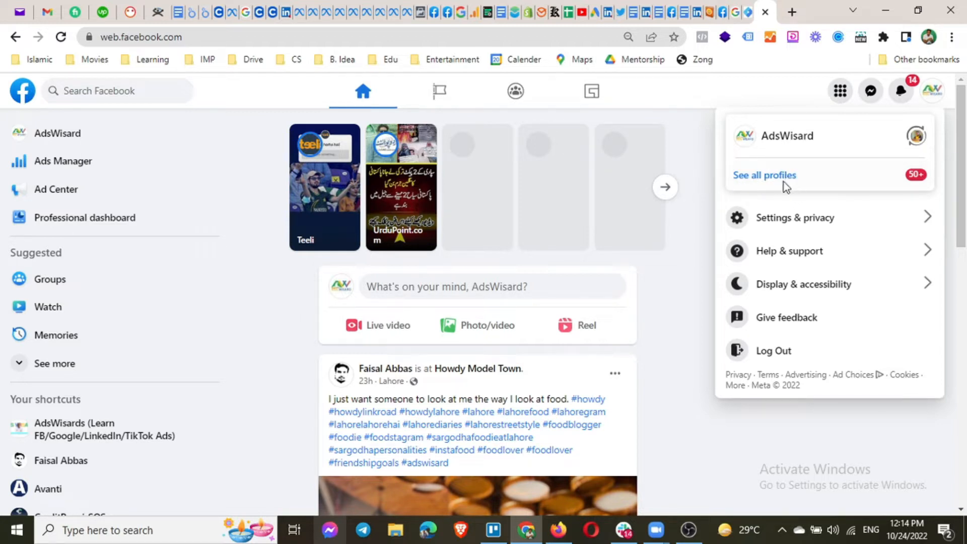
Show all profiles and scroll through the Select Profile list of managed pages.
left_click(815, 180)
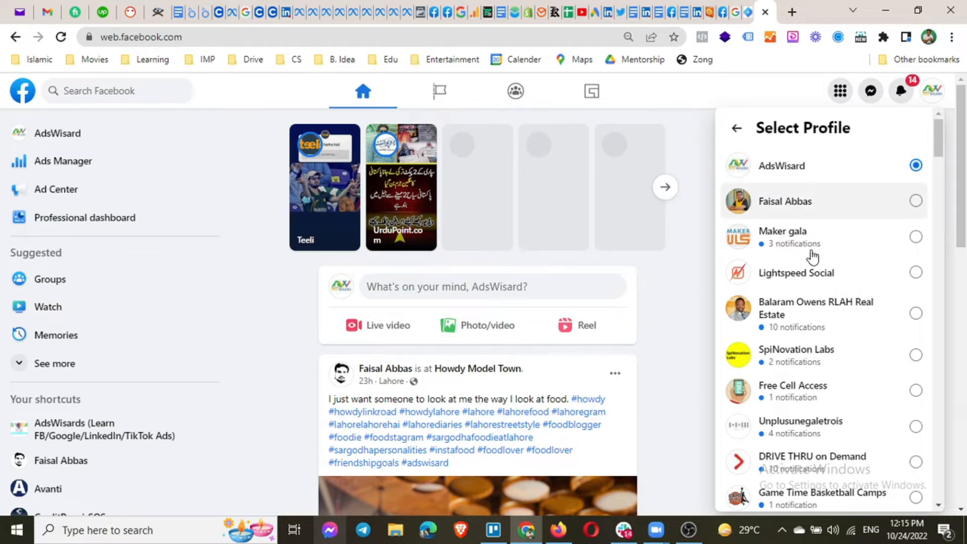
scroll(812, 299, "down", 3)
scroll(812, 300, "down", 8)
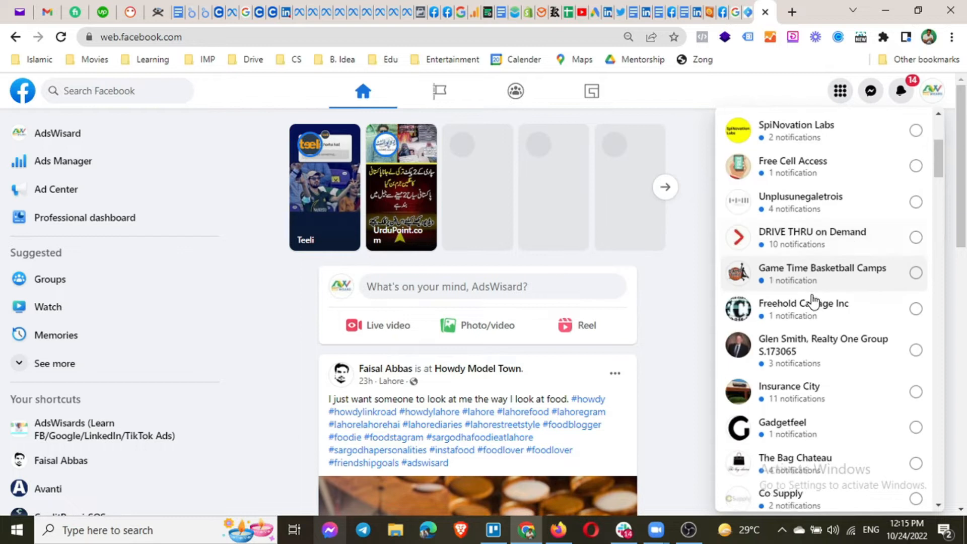
scroll(812, 299, "down", 6)
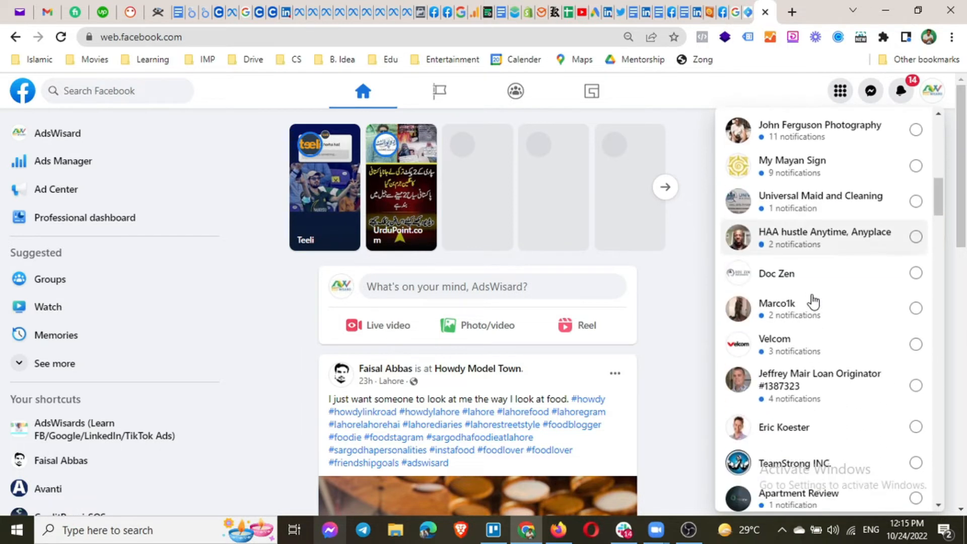
scroll(812, 301, "down", 4)
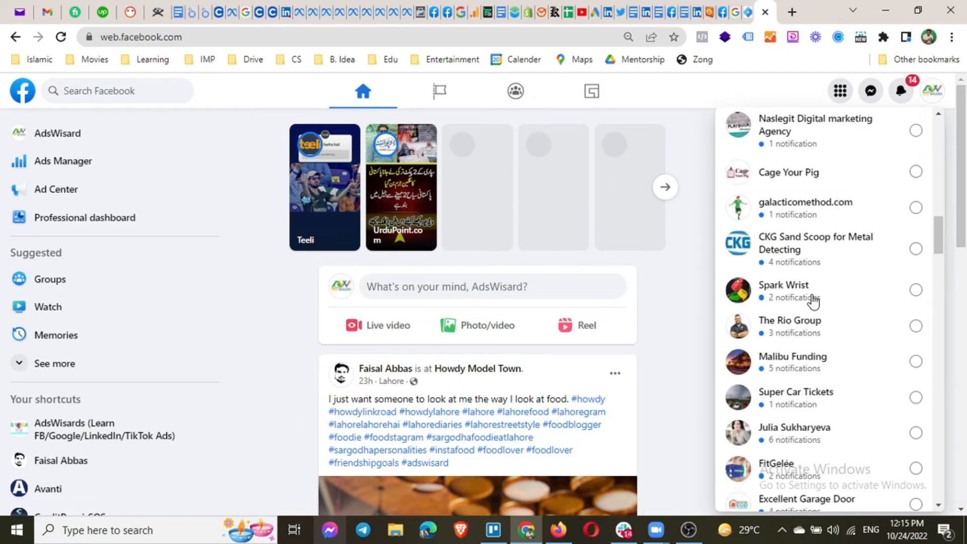
scroll(812, 300, "down", 9)
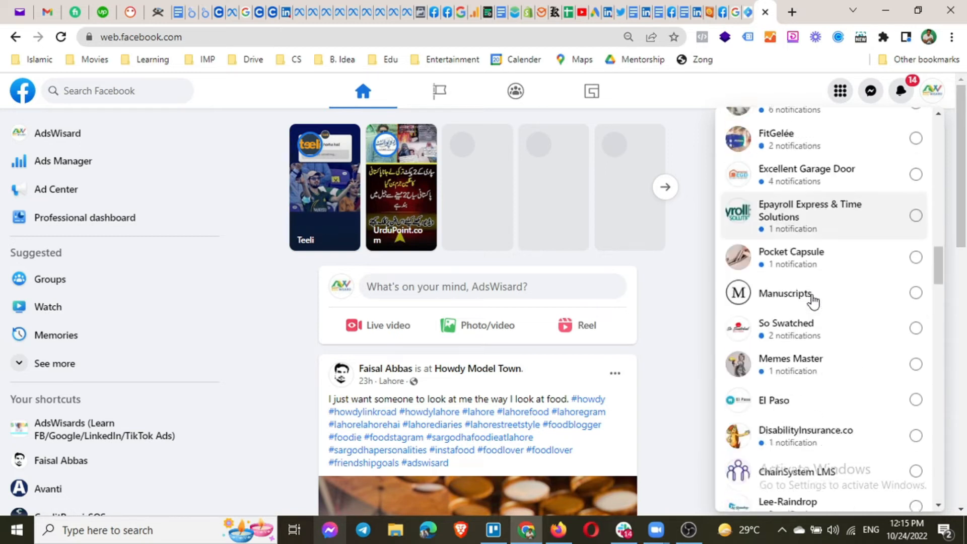
scroll(812, 301, "down", 4)
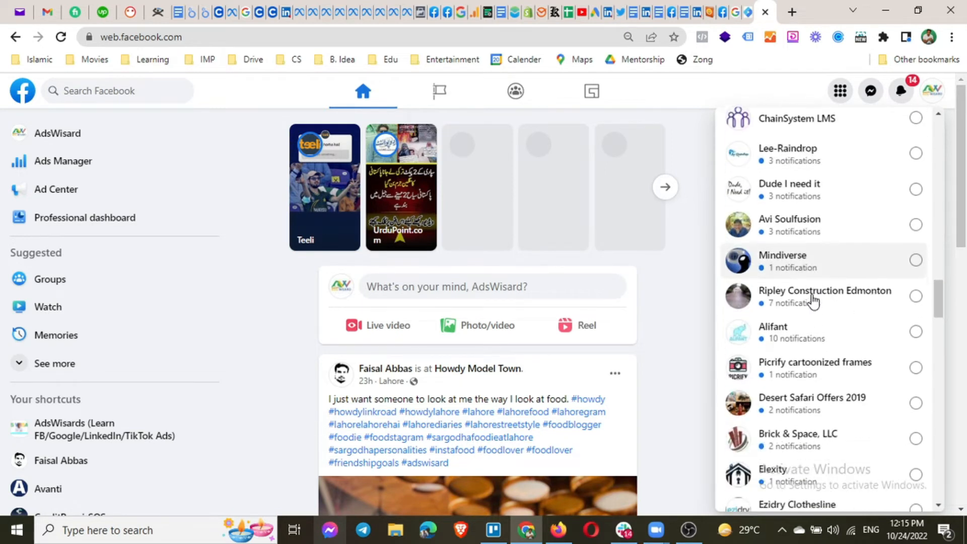
scroll(813, 301, "down", 3)
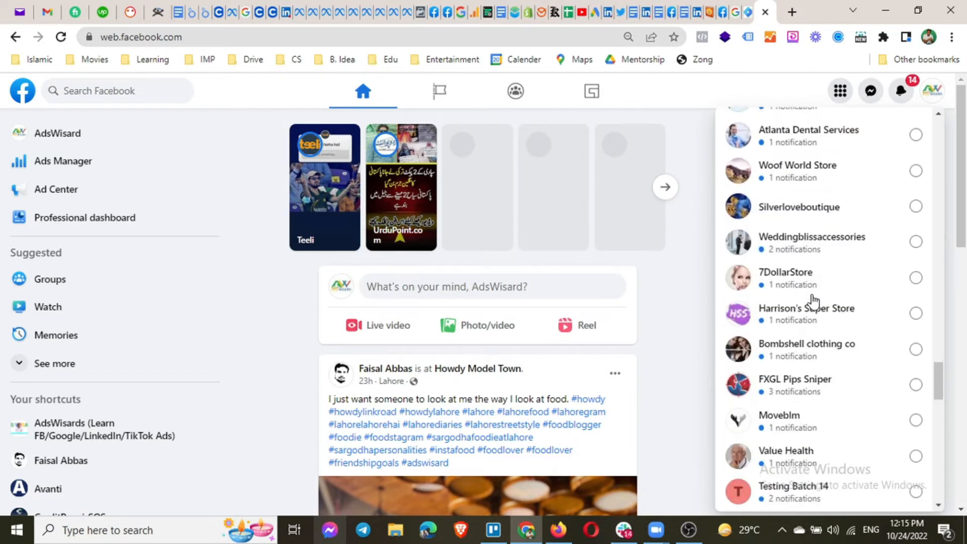
scroll(812, 301, "up", 12)
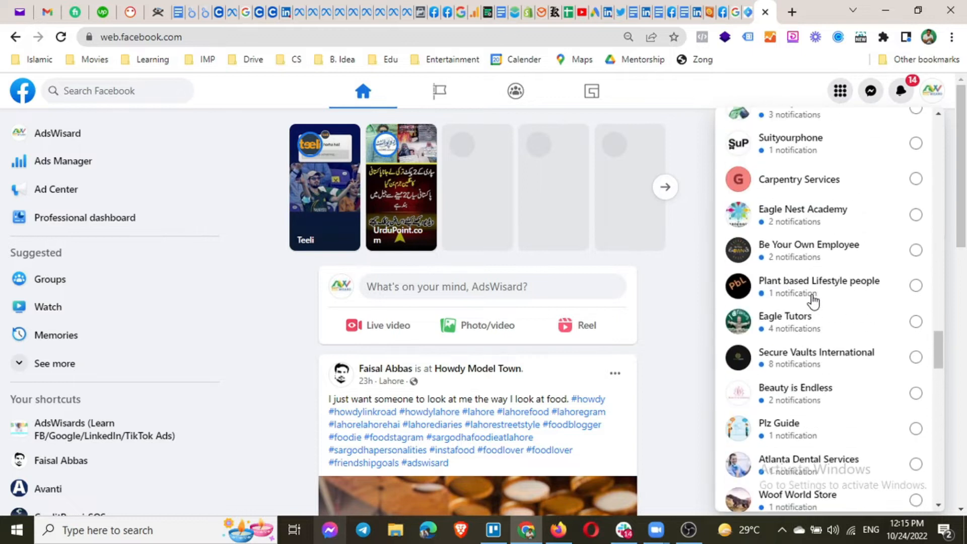
scroll(813, 301, "up", 12)
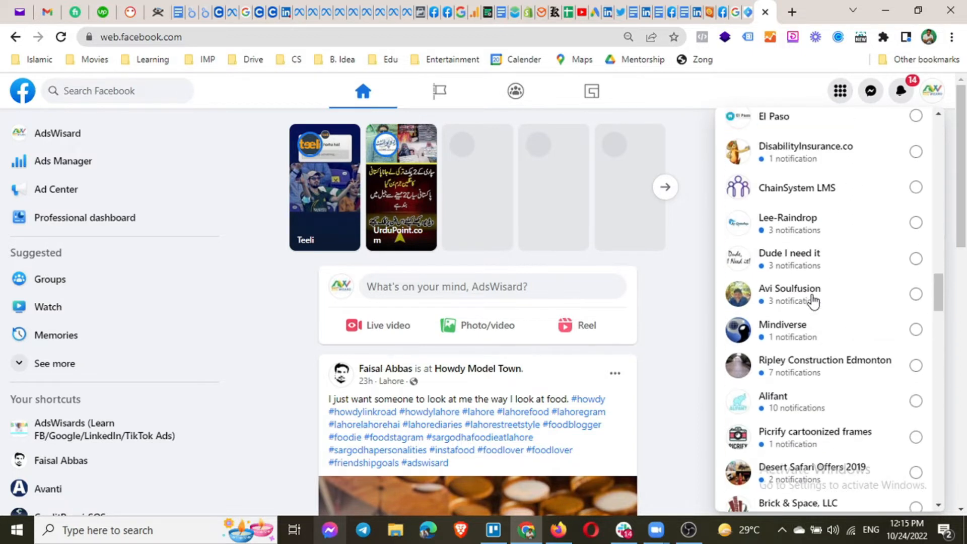
scroll(813, 301, "up", 10)
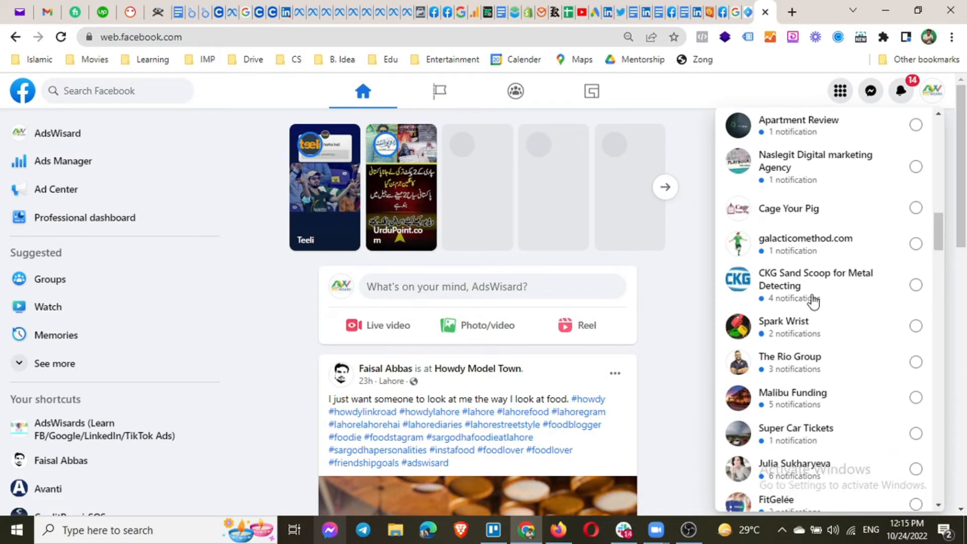
scroll(813, 300, "up", 12)
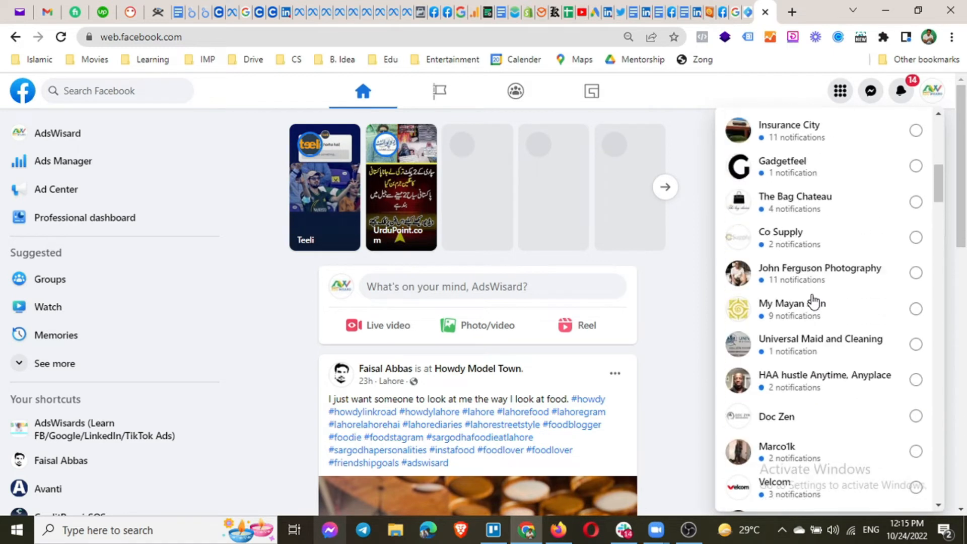
scroll(812, 300, "up", 2)
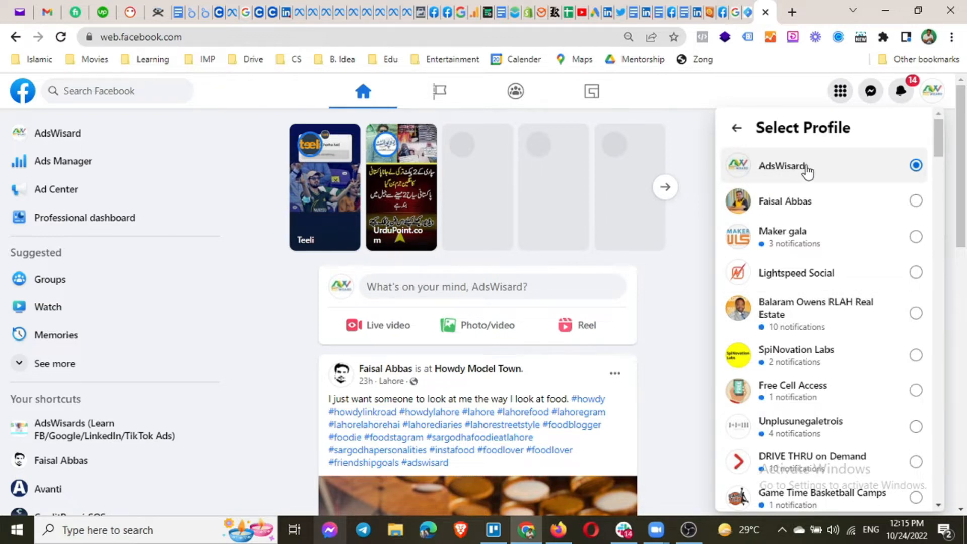
Dismiss the Select Profile panel and scroll the AdsWisard home feed briefly.
left_click(678, 341)
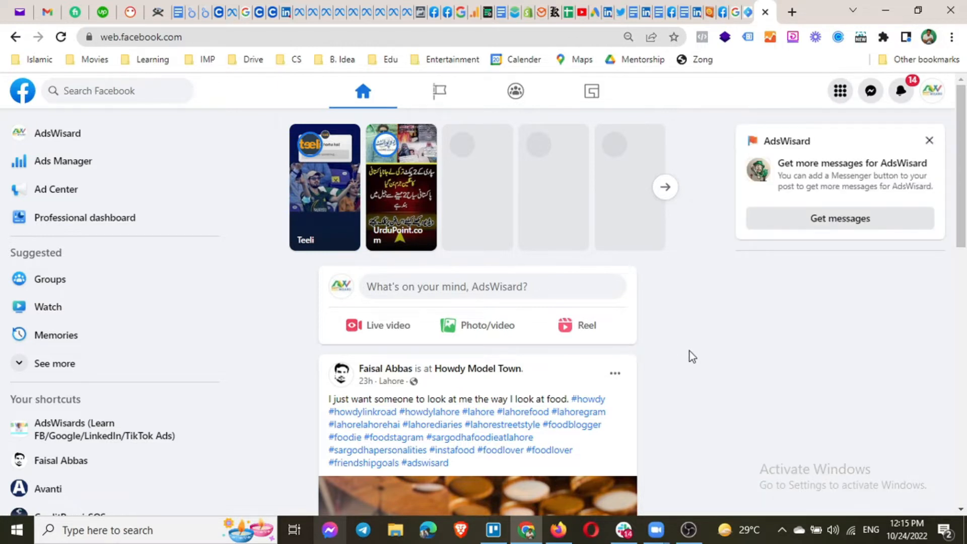
scroll(710, 348, "down", 12)
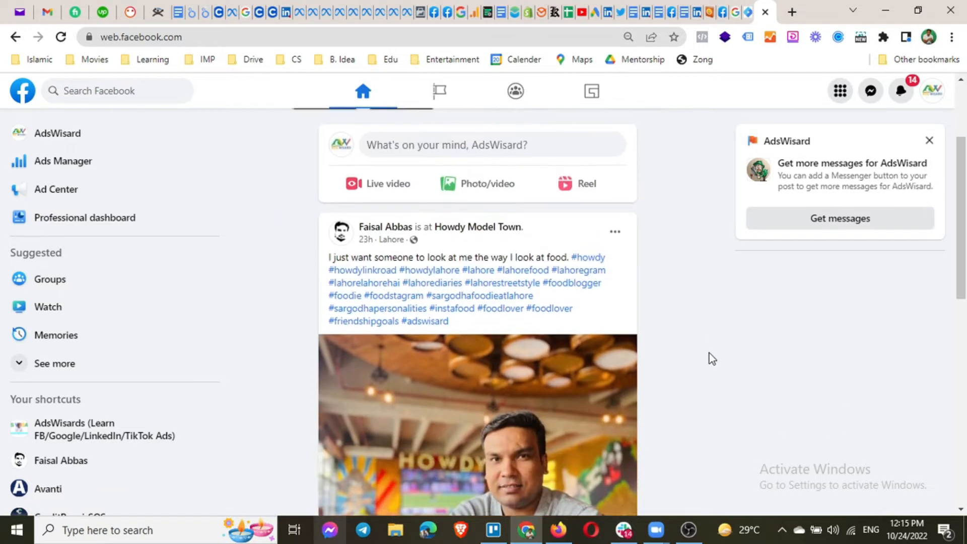
scroll(710, 359, "up", 12)
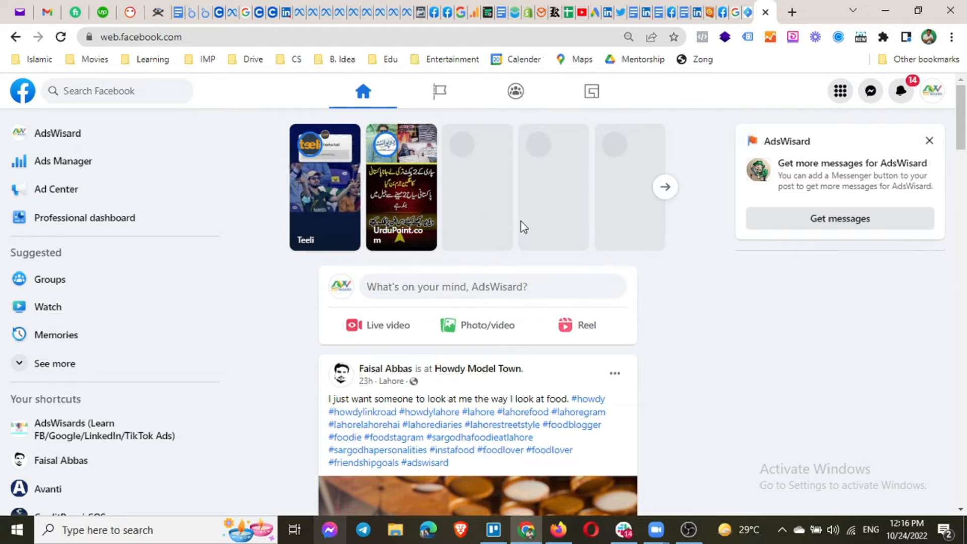
Scroll down the News Feed, then back up to the stories row and post composer.
scroll(513, 248, "down", 2)
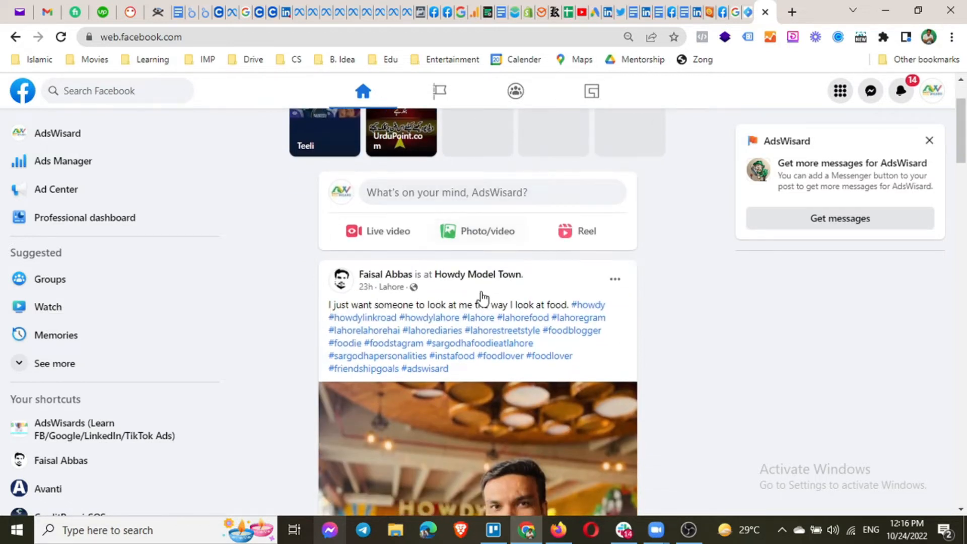
scroll(423, 292, "down", 2)
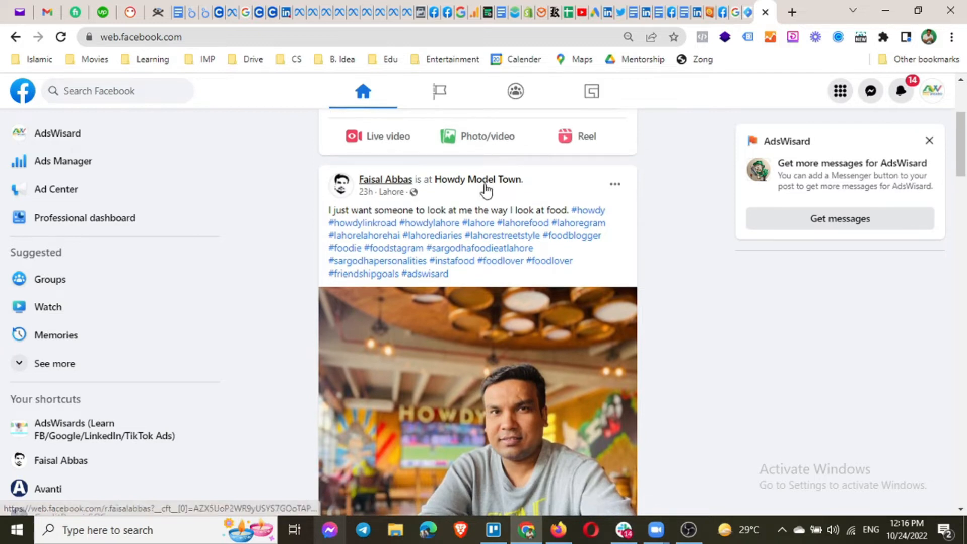
scroll(478, 255, "down", 9)
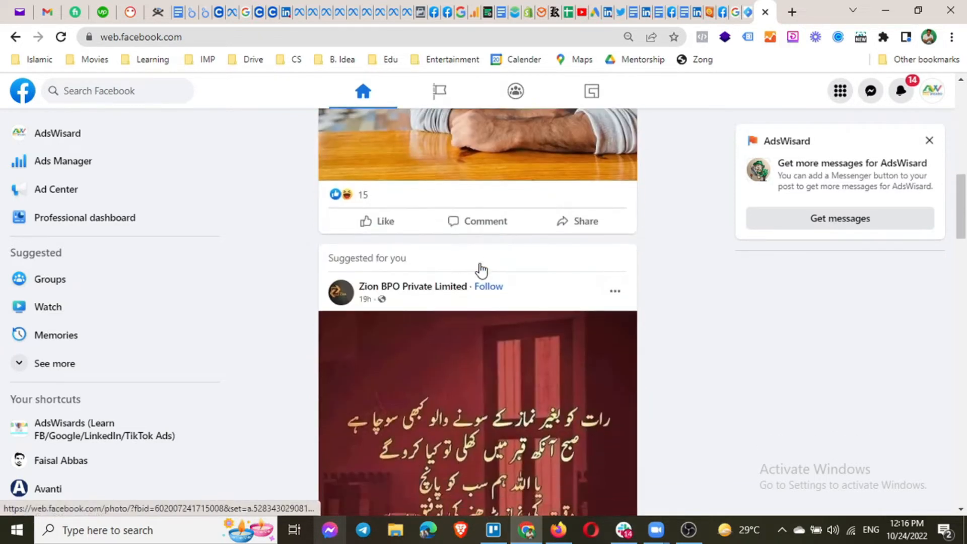
scroll(481, 267, "up", 6)
scroll(483, 325, "up", 1)
scroll(481, 327, "up", 3)
scroll(480, 325, "down", 10)
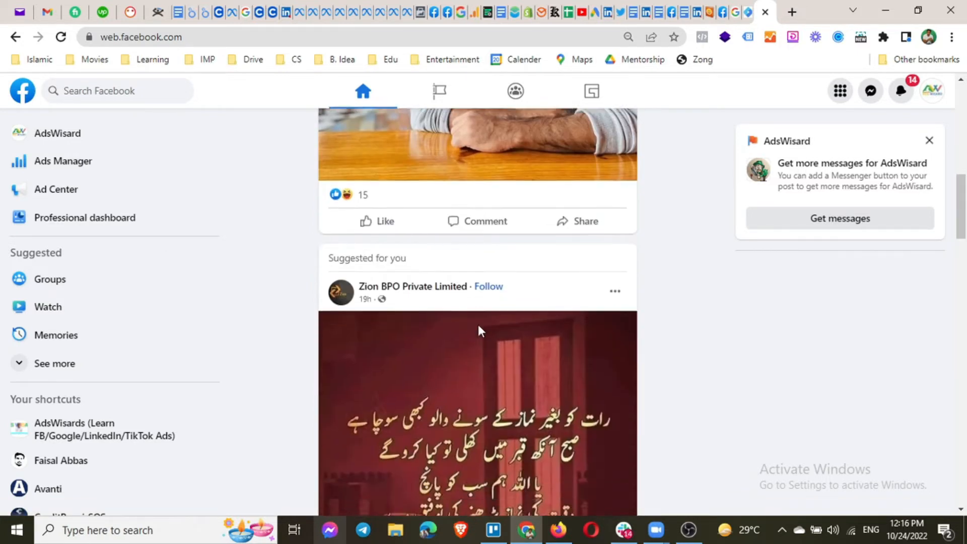
scroll(478, 330, "down", 2)
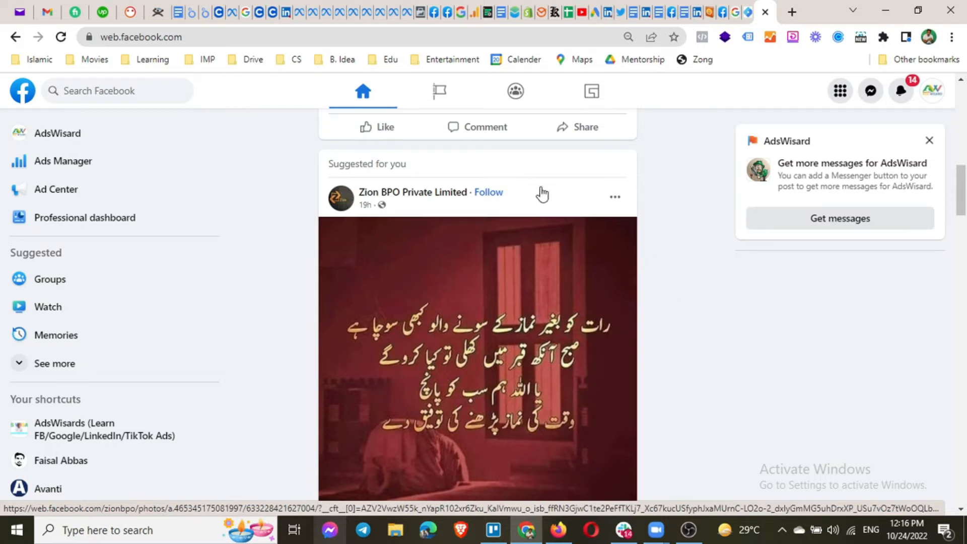
scroll(594, 249, "down", 10)
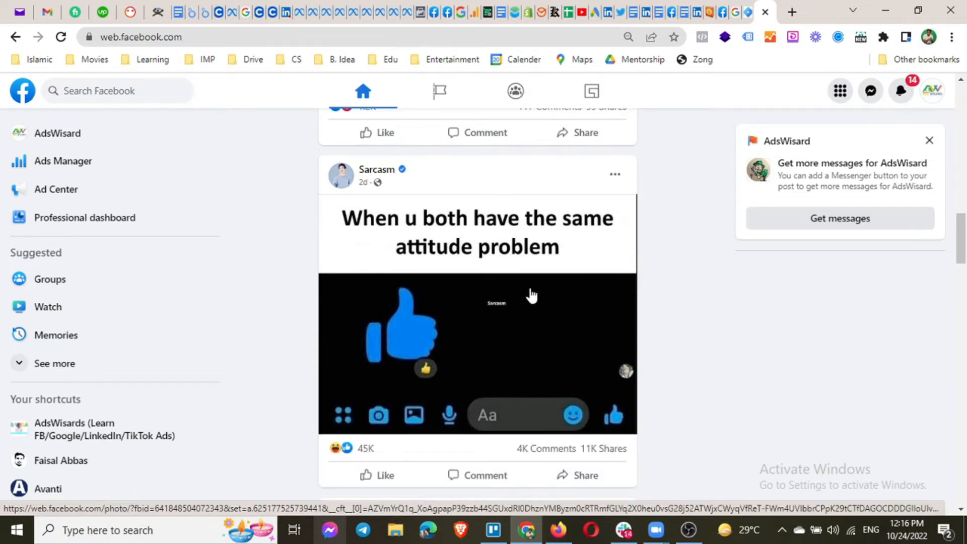
scroll(528, 295, "down", 5)
scroll(527, 291, "down", 4)
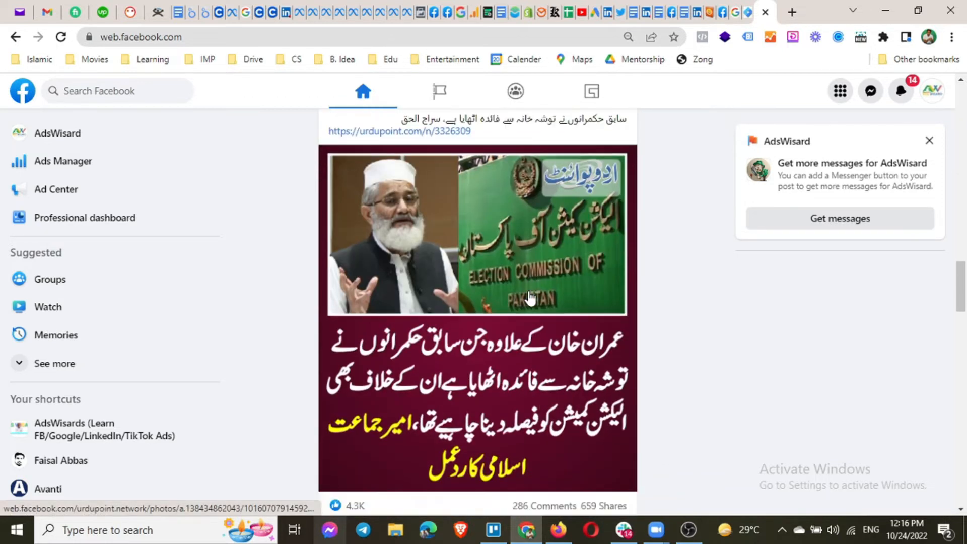
scroll(529, 297, "down", 15)
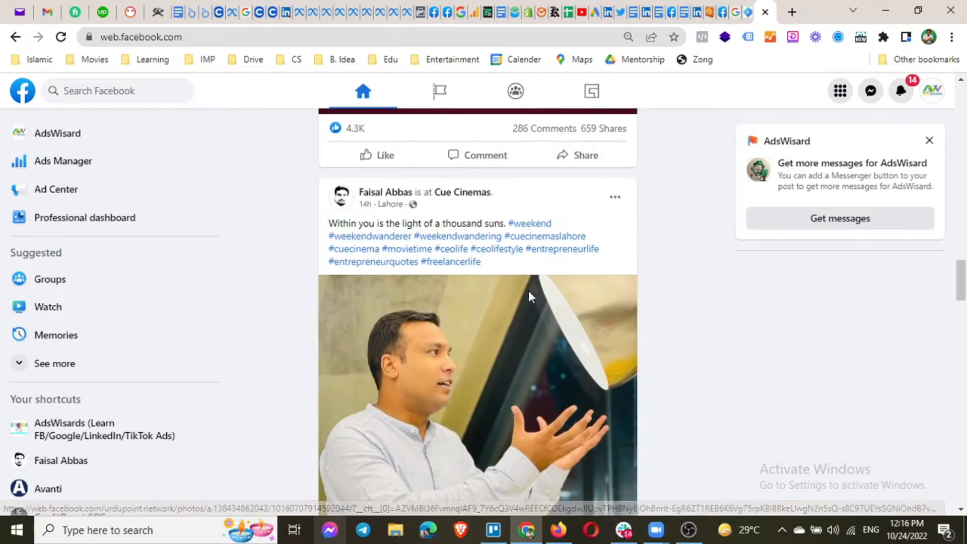
scroll(528, 296, "down", 5)
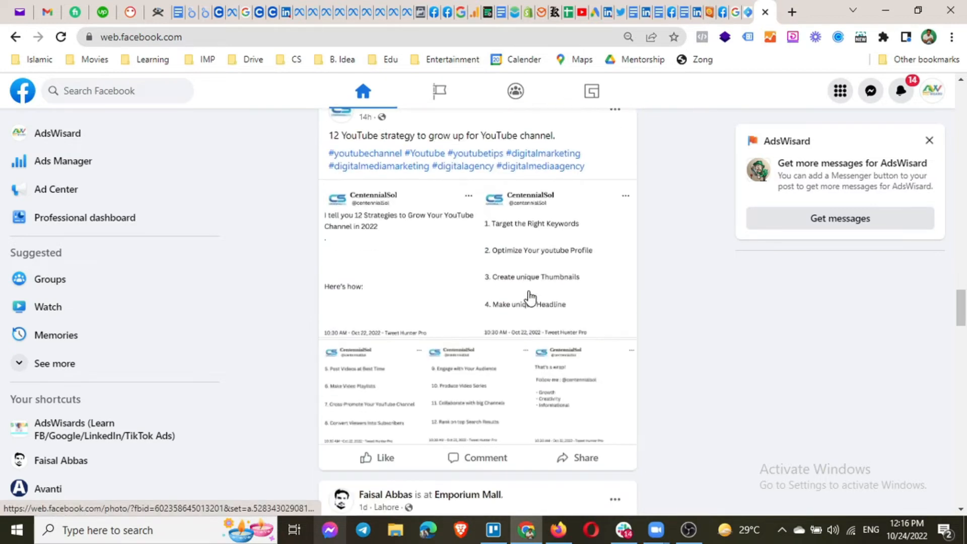
scroll(530, 297, "up", 1)
scroll(456, 302, "down", 10)
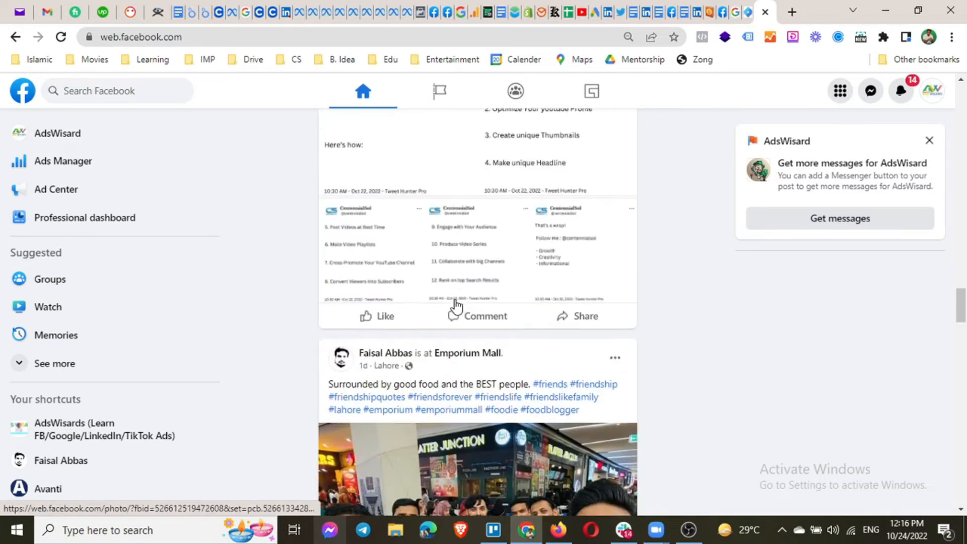
scroll(456, 304, "down", 12)
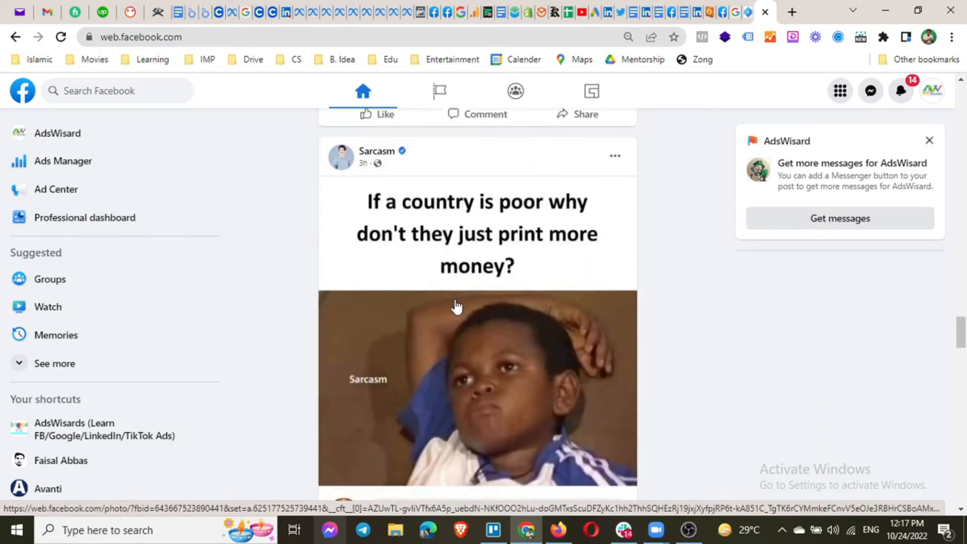
scroll(456, 305, "down", 15)
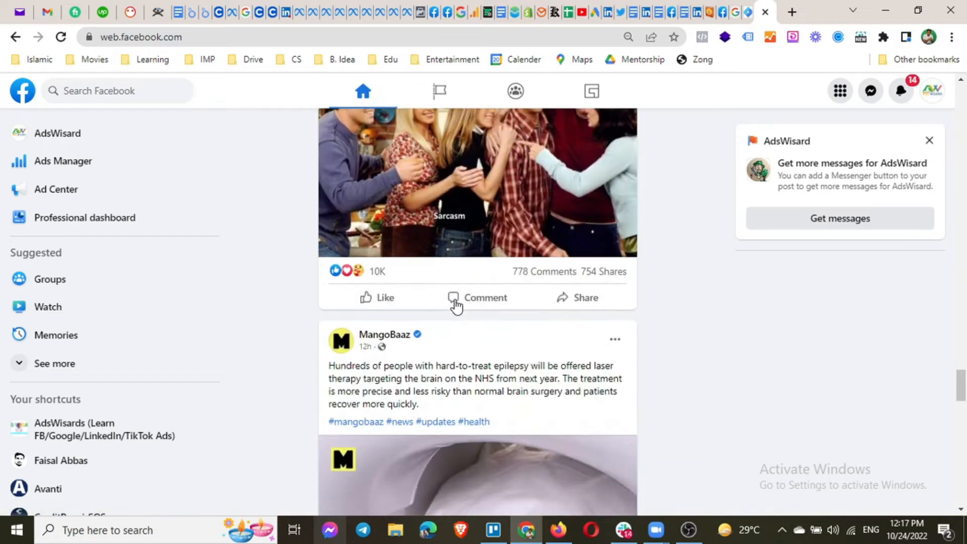
scroll(456, 305, "down", 15)
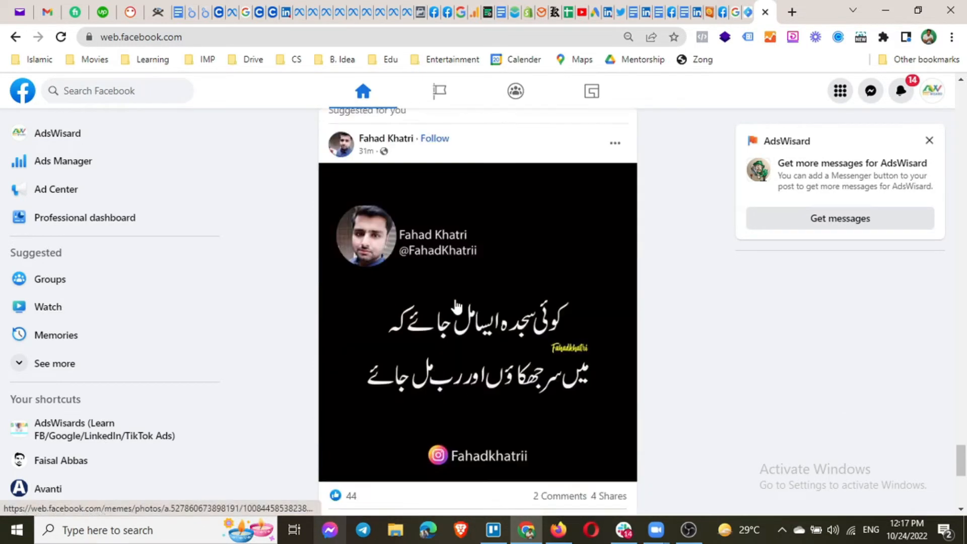
scroll(455, 305, "up", 10)
scroll(456, 306, "up", 20)
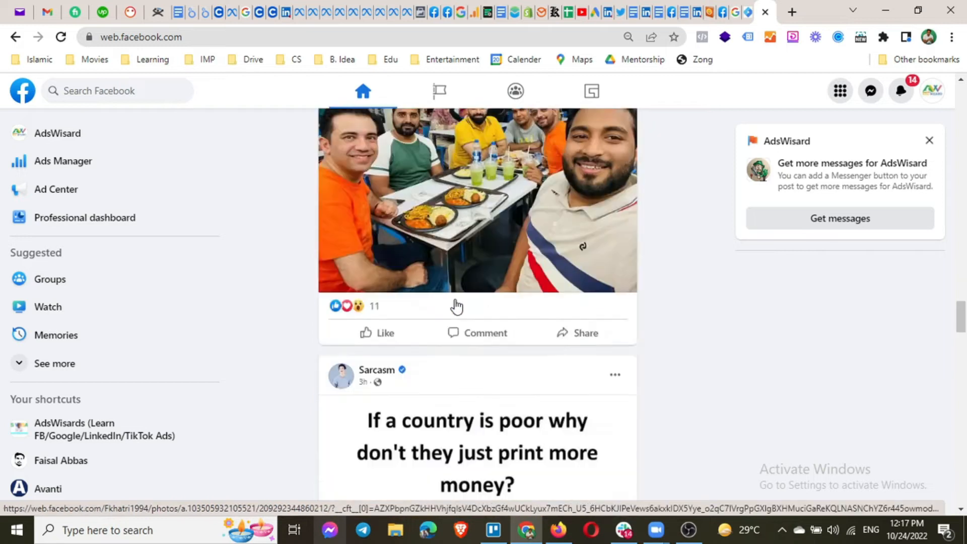
scroll(456, 306, "up", 10)
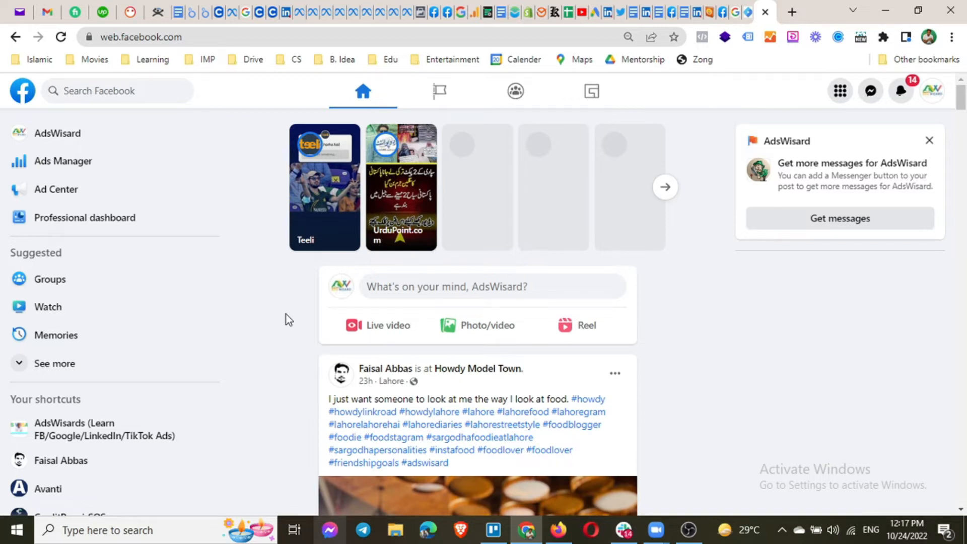
Search Facebook for 'social media ads'.
left_click(117, 90)
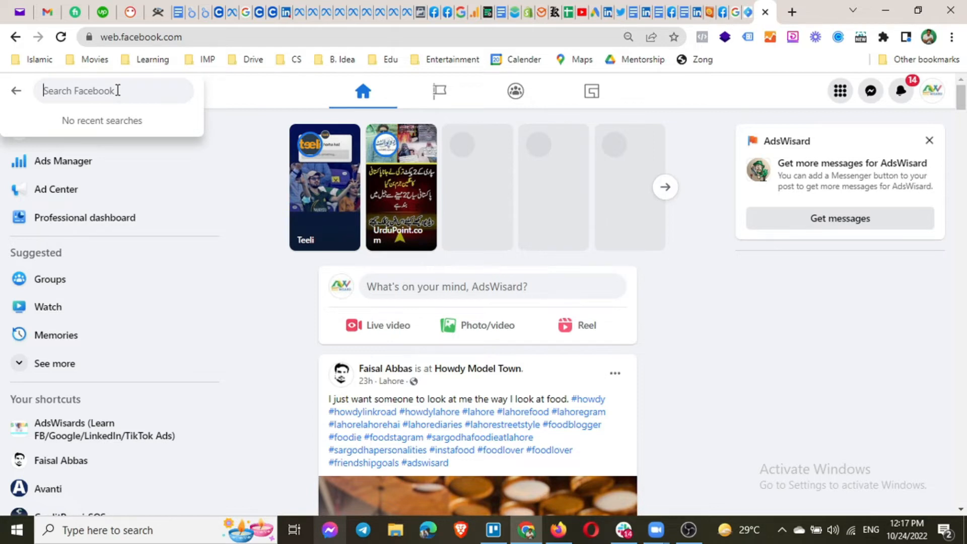
type("social media ")
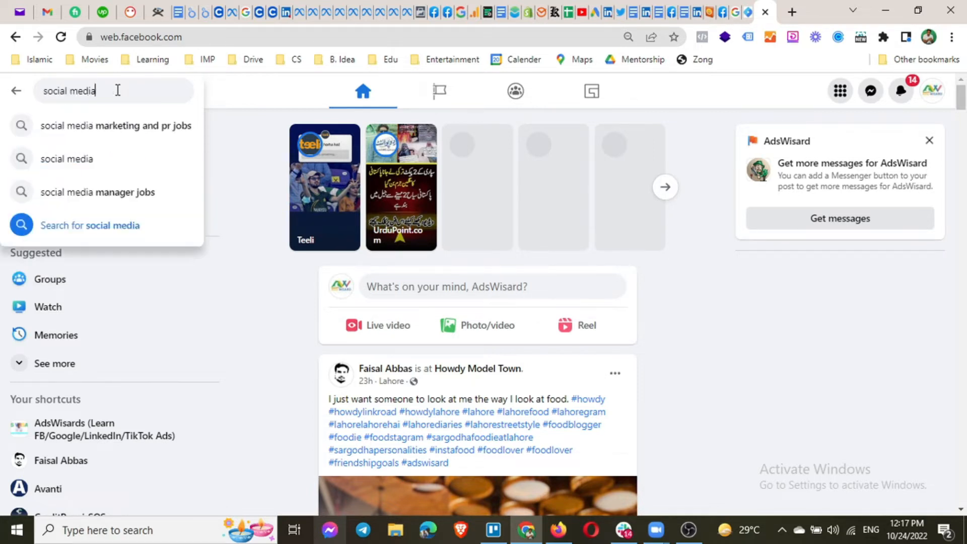
type("ads")
key("Return")
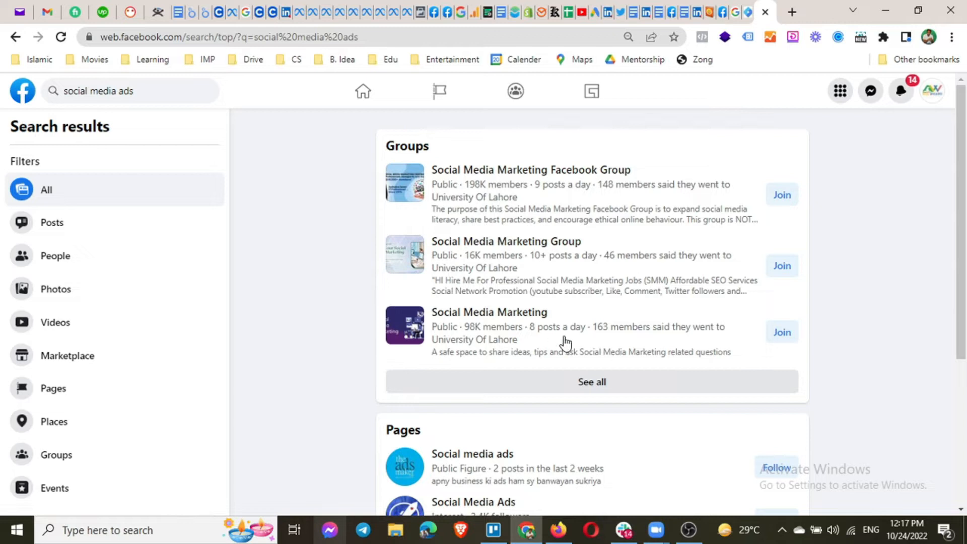
Scroll through the matching groups, pages, events and posts, then back to the top.
scroll(518, 318, "down", 3)
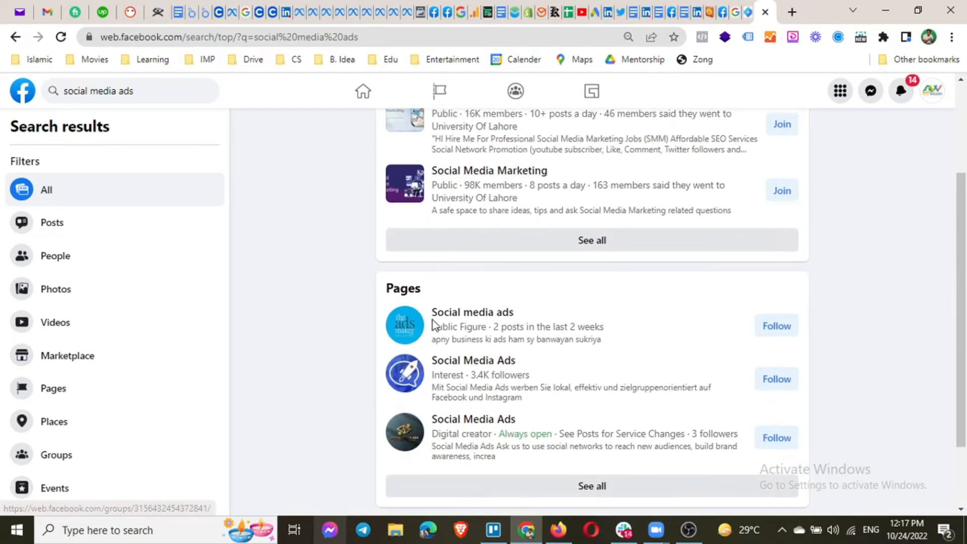
scroll(436, 373, "down", 2)
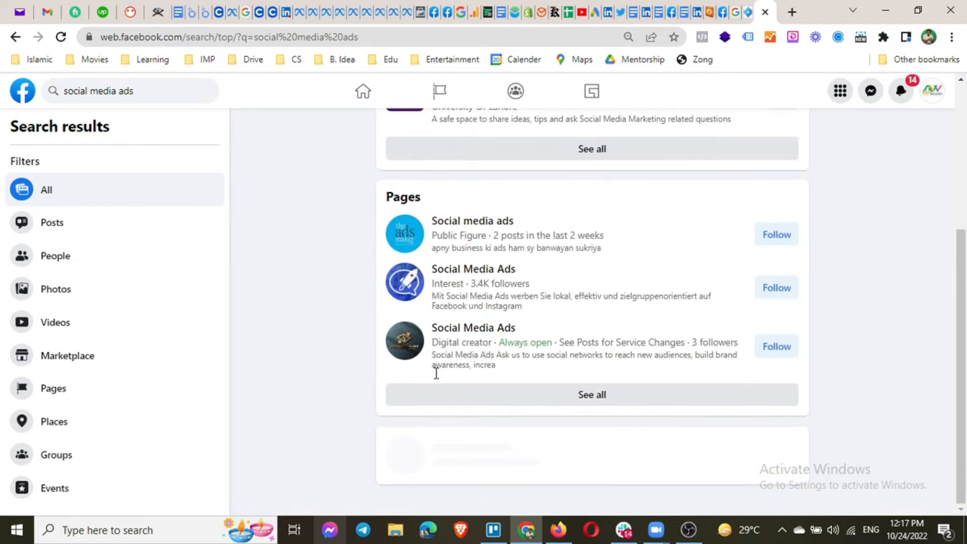
scroll(443, 379, "down", 2)
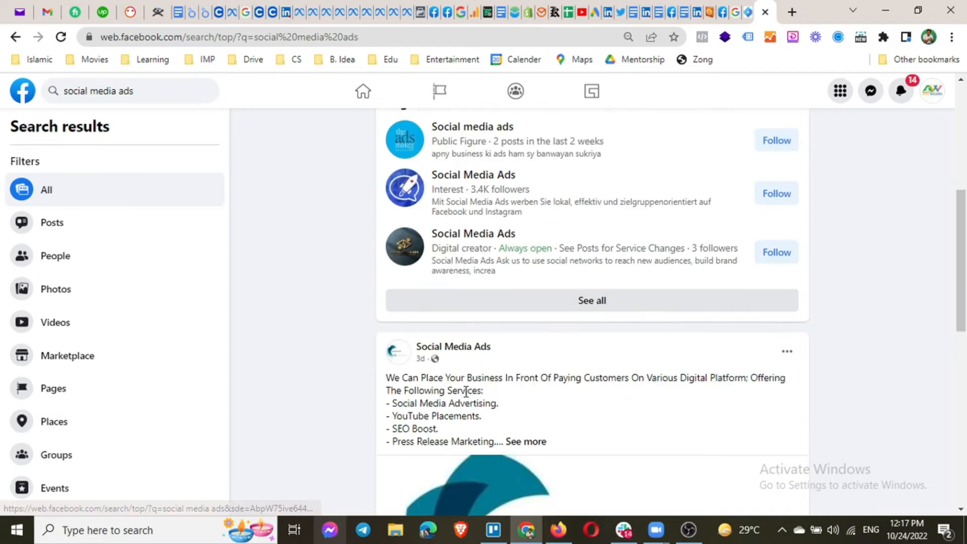
scroll(466, 392, "down", 4)
scroll(467, 397, "down", 7)
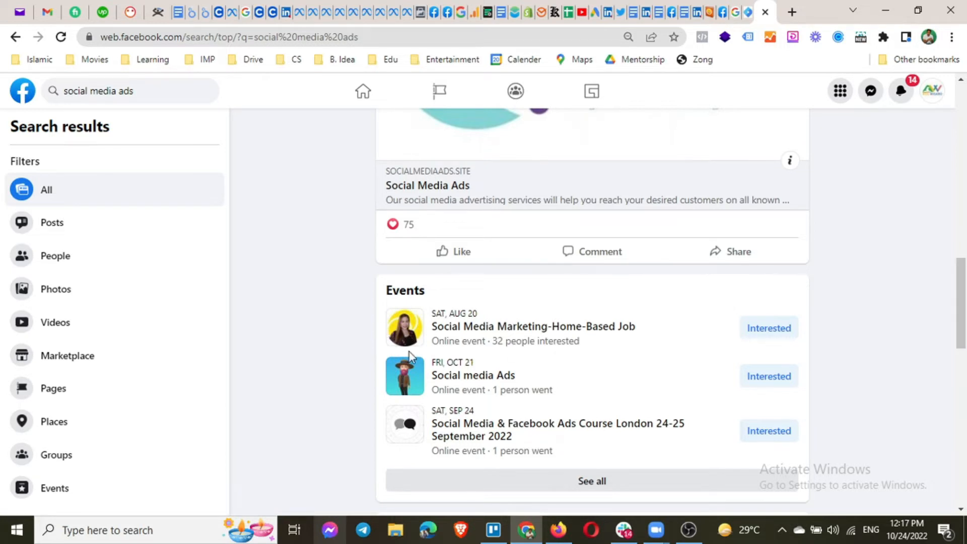
scroll(409, 351, "down", 6)
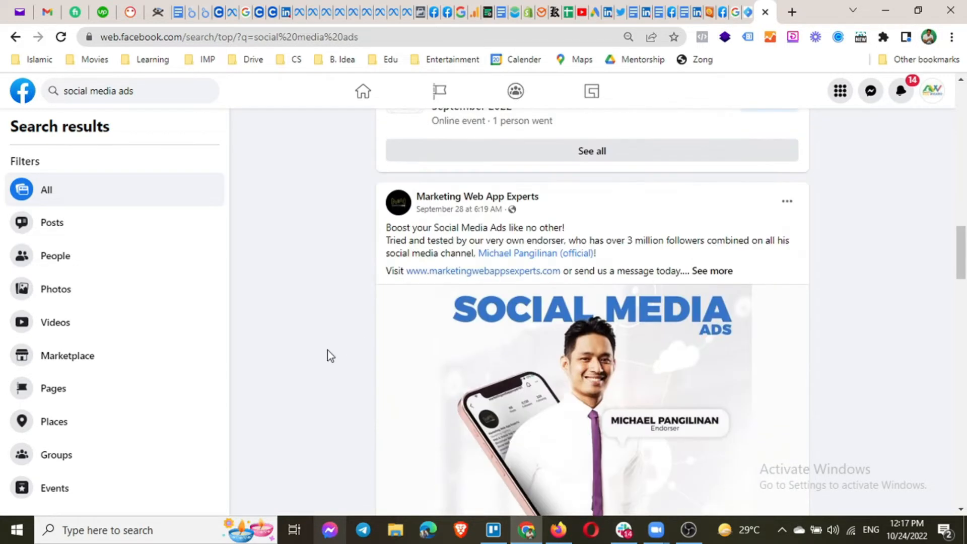
scroll(327, 350, "down", 10)
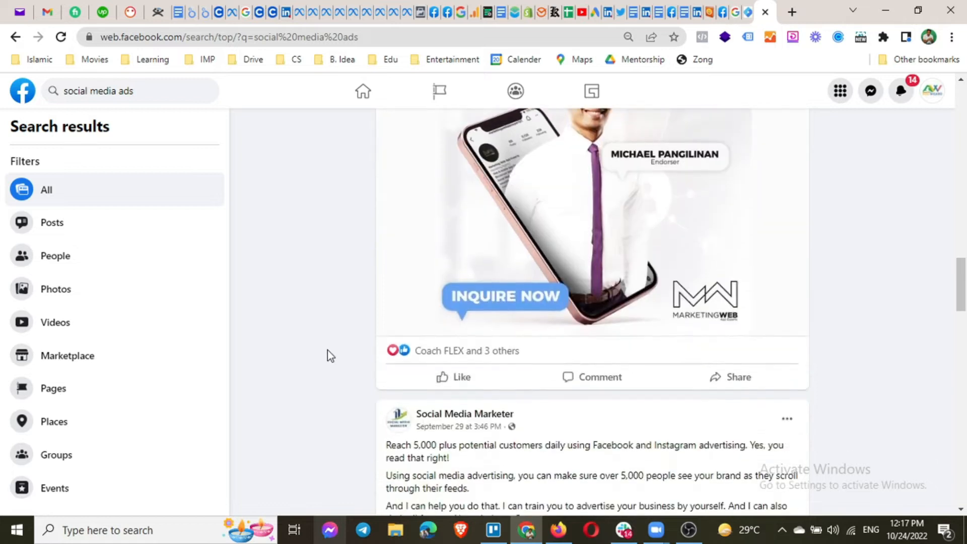
scroll(327, 349, "down", 12)
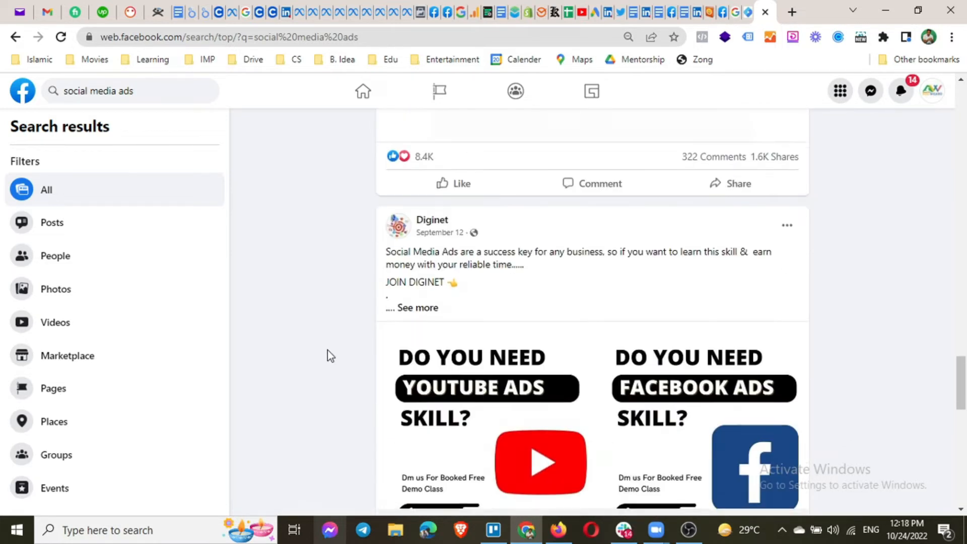
scroll(327, 349, "up", 4)
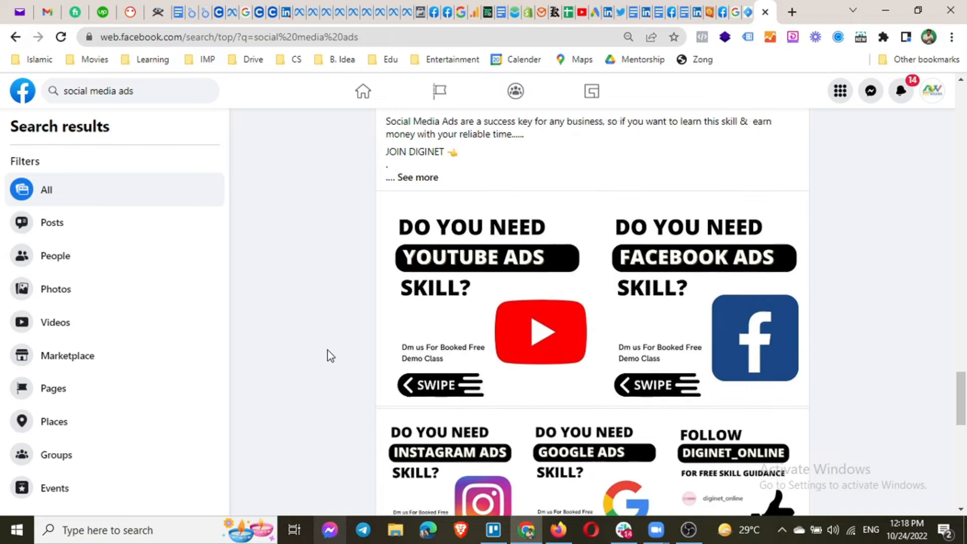
scroll(443, 324, "down", 2)
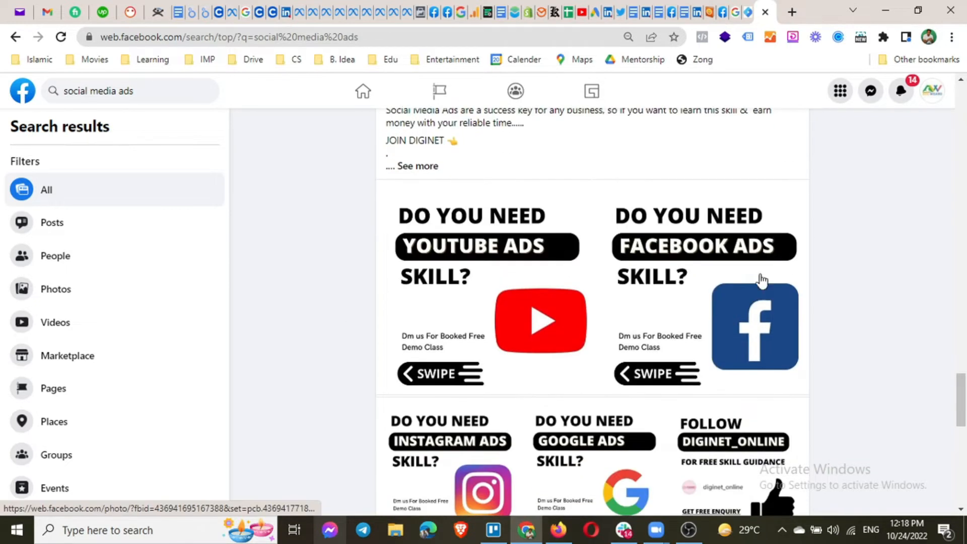
scroll(461, 324, "down", 5)
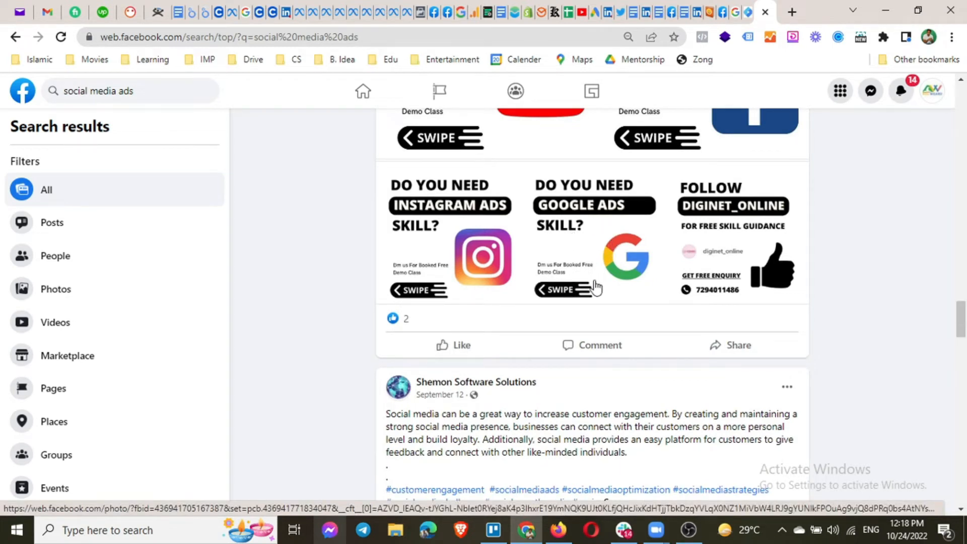
scroll(594, 286, "up", 6)
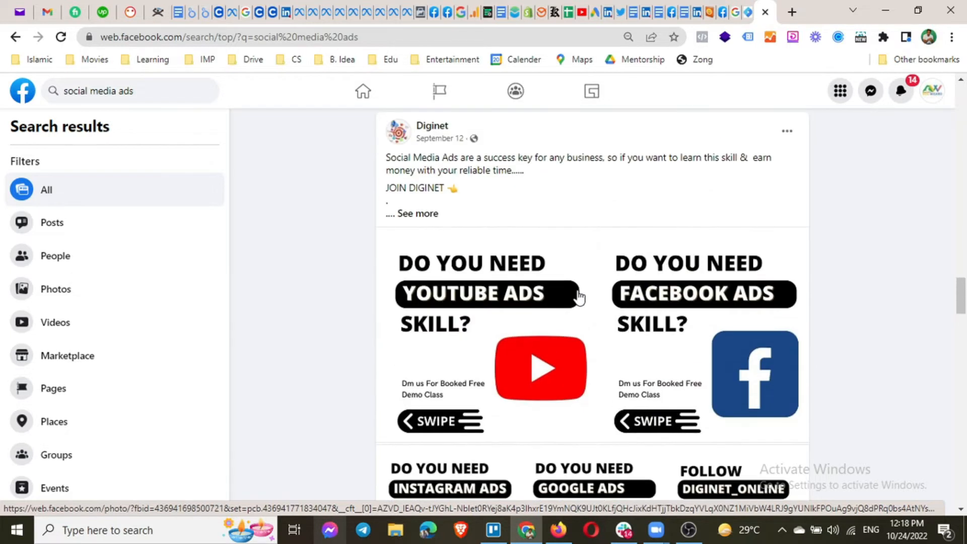
scroll(578, 298, "down", 10)
scroll(440, 360, "down", 3)
scroll(394, 373, "up", 4)
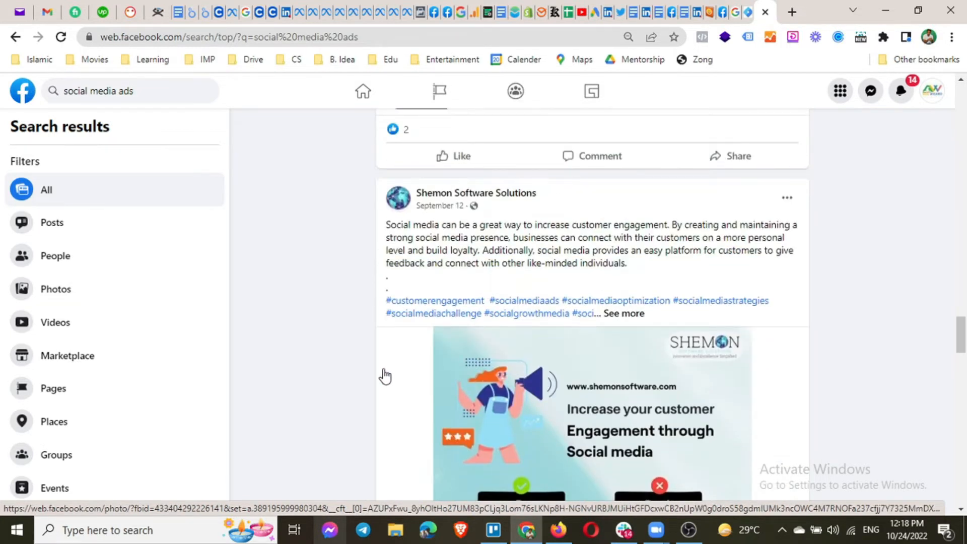
scroll(384, 376, "down", 6)
scroll(381, 379, "down", 18)
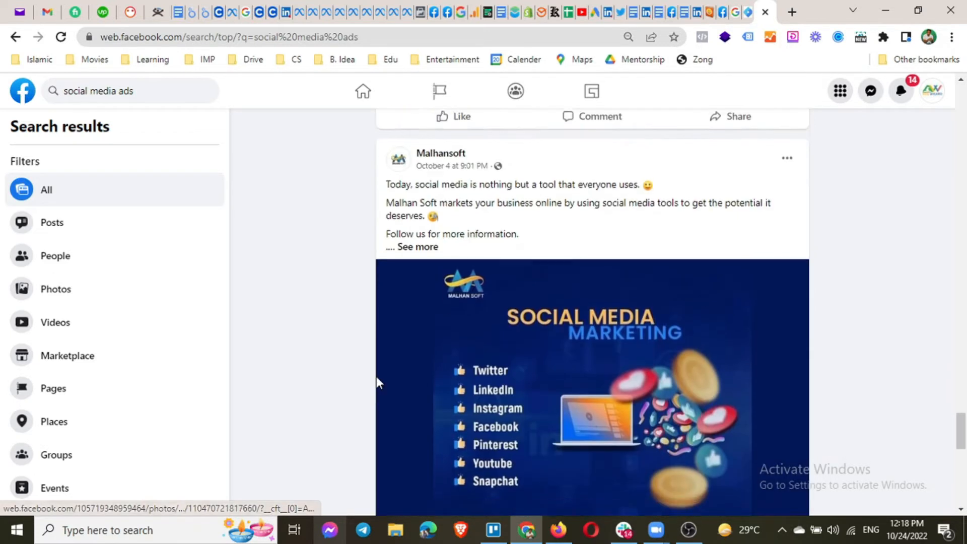
scroll(375, 380, "up", 5)
scroll(366, 386, "down", 9)
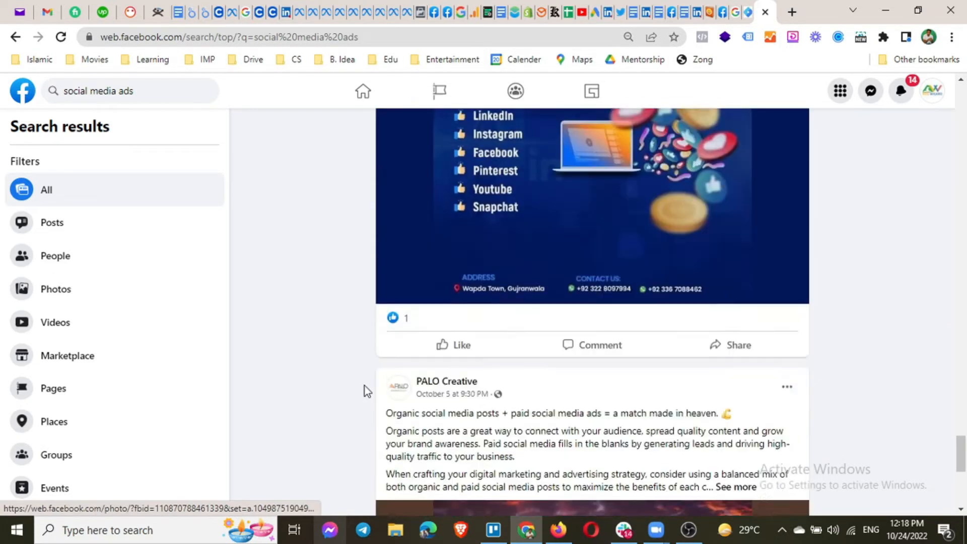
scroll(363, 382, "down", 10)
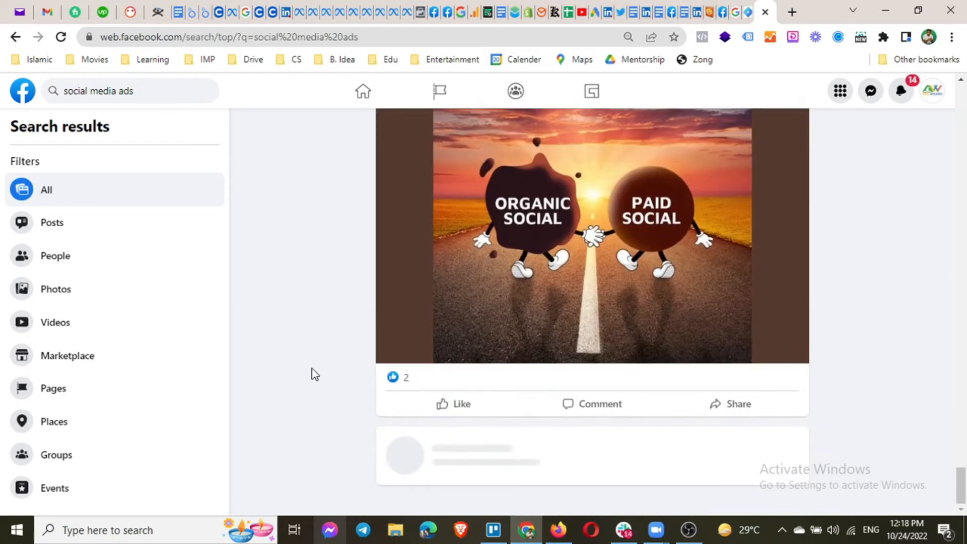
scroll(298, 347, "up", 20)
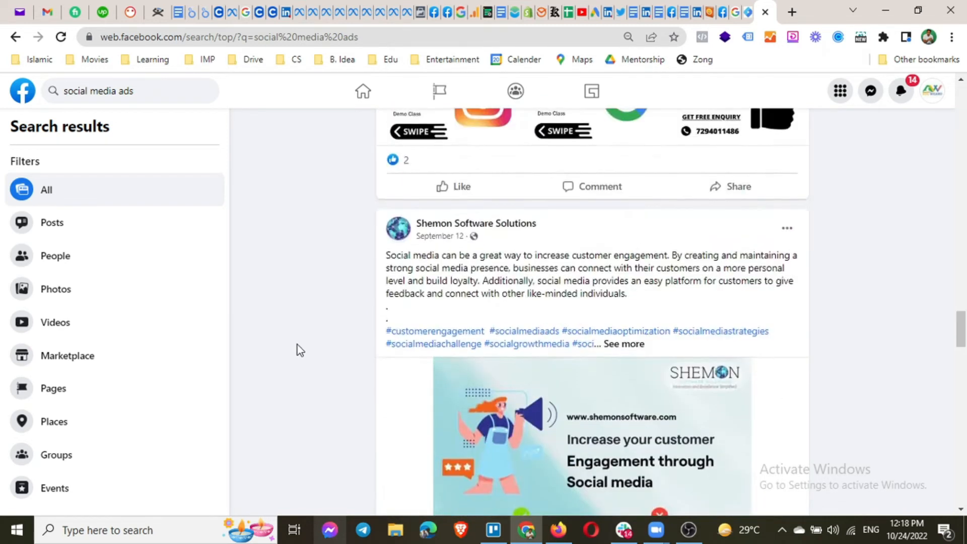
scroll(297, 345, "up", 20)
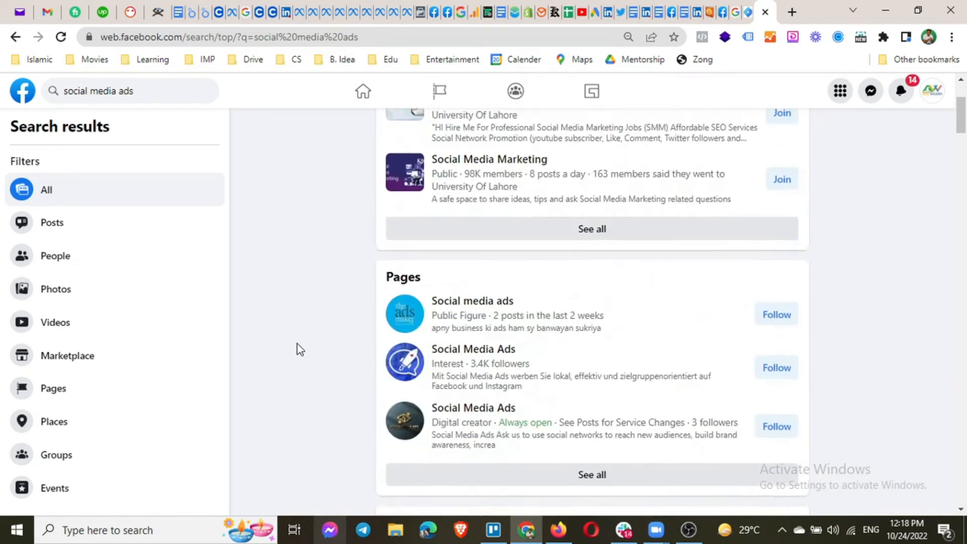
scroll(298, 349, "up", 3)
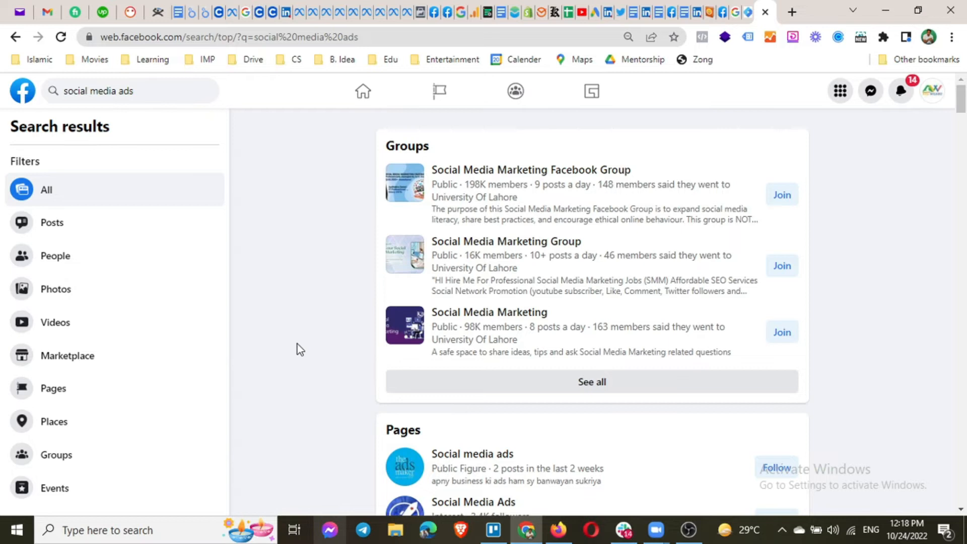
Search for 'ogilvy' and open the verified Ogilvy advertising page from the results.
left_click(162, 100)
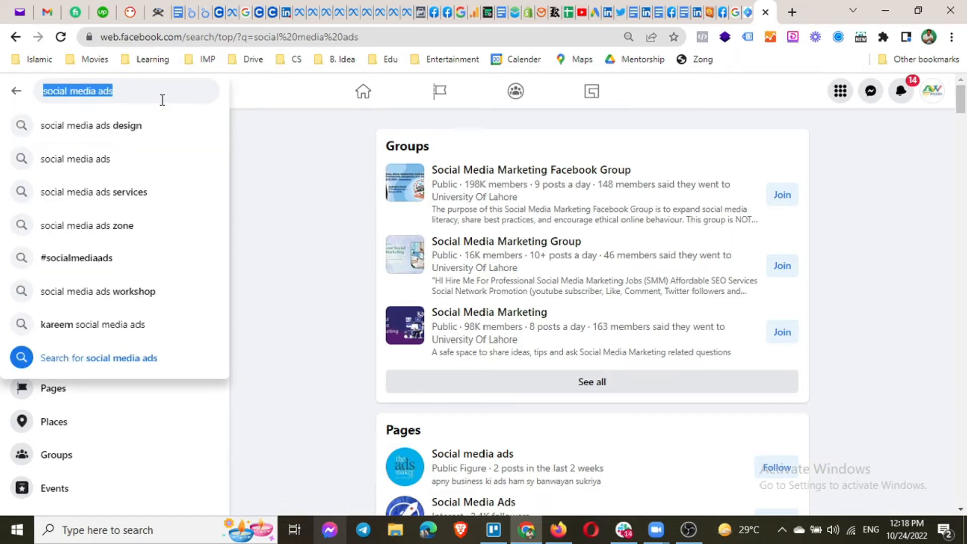
type("o")
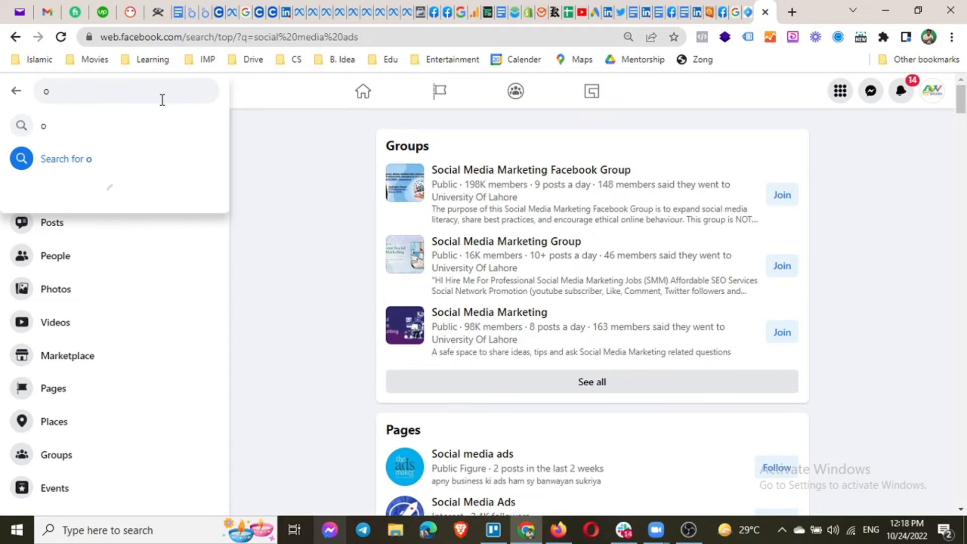
type("gilvy")
key("Return")
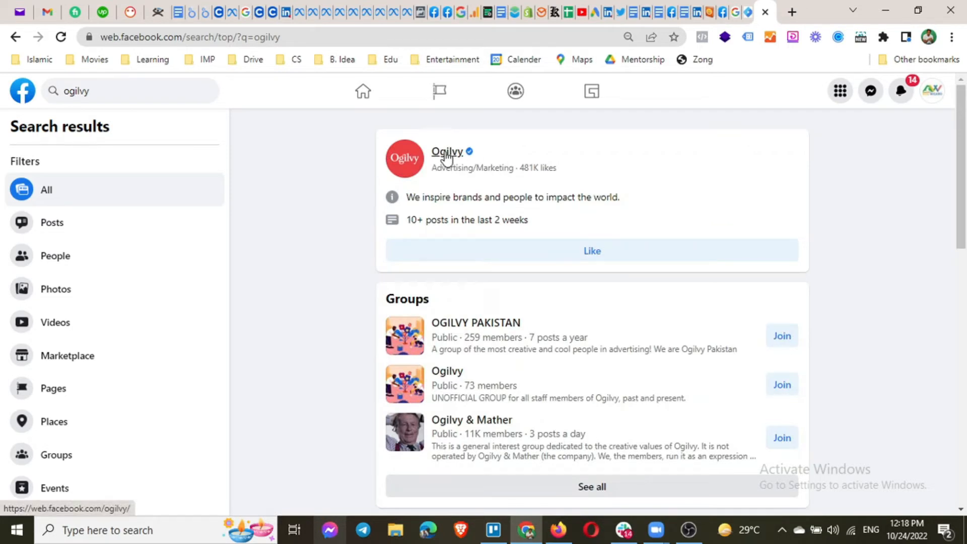
left_click(446, 158)
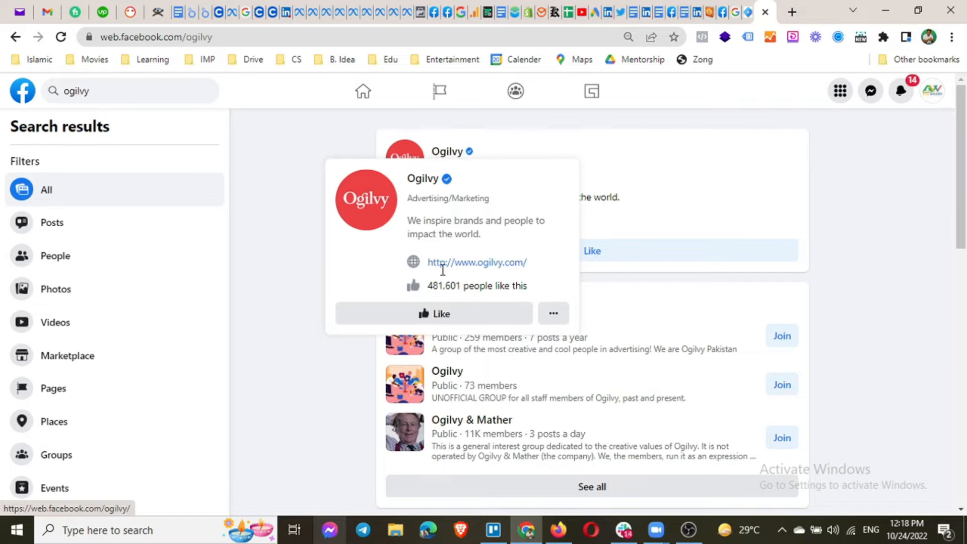
Like the Ogilvy page, scroll through it, and go back toward the ogilvy results.
left_click(436, 316)
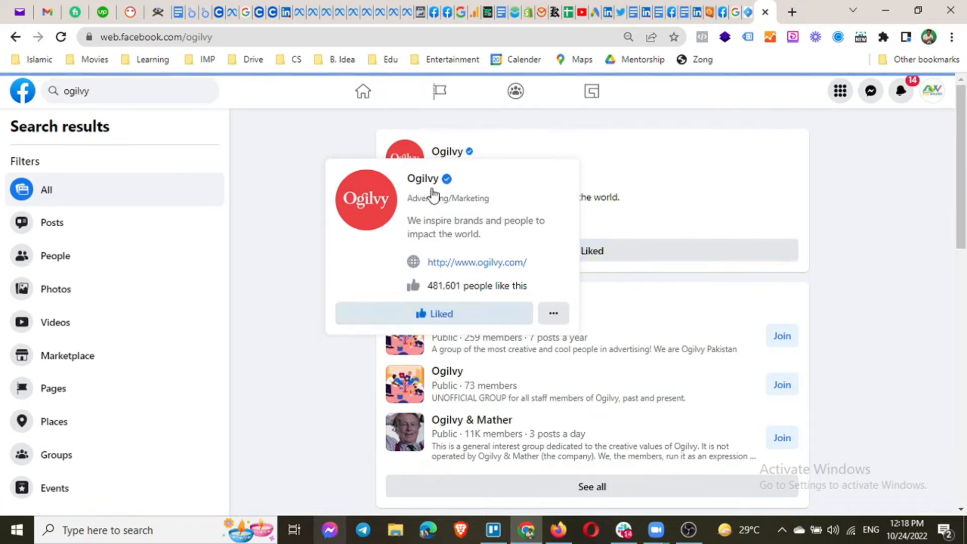
scroll(289, 418, "down", 5)
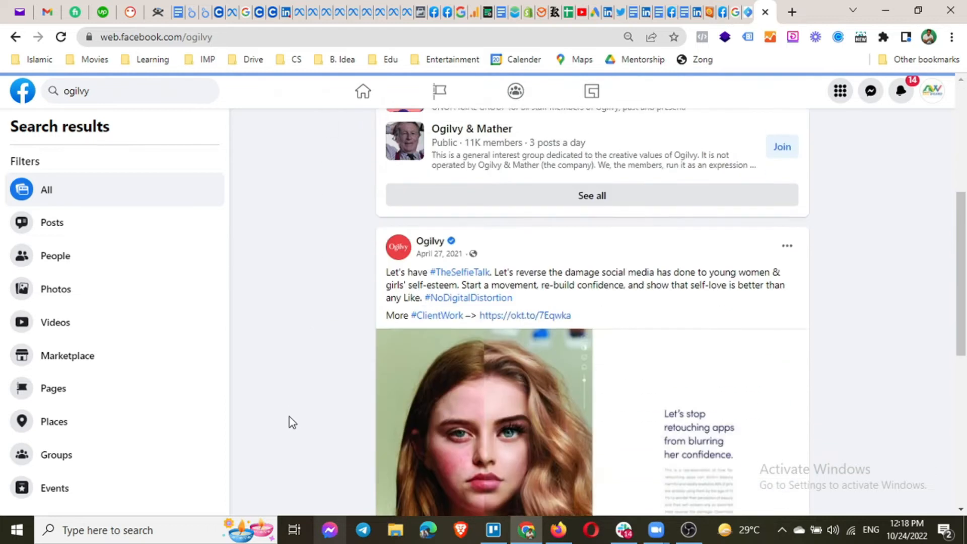
scroll(292, 422, "down", 6)
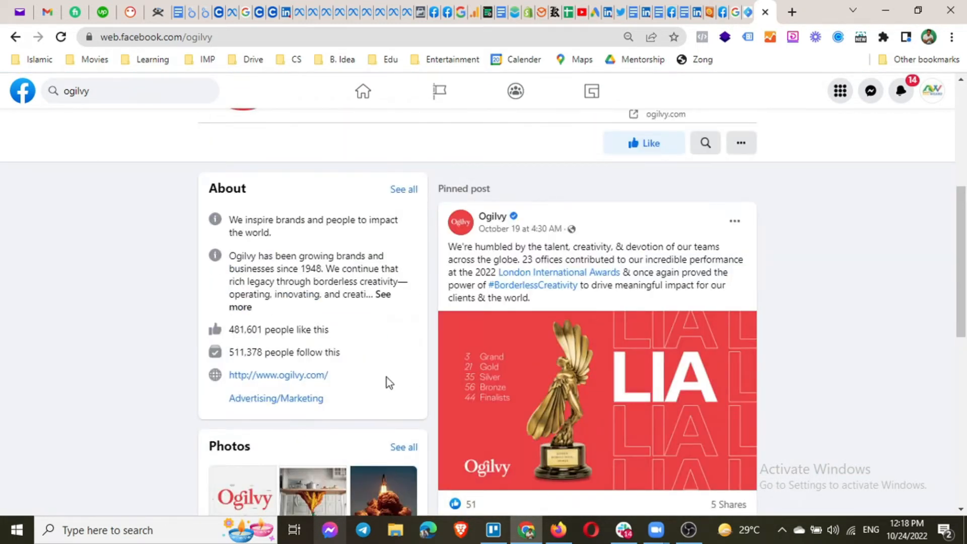
scroll(403, 385, "down", 5)
scroll(504, 383, "up", 10)
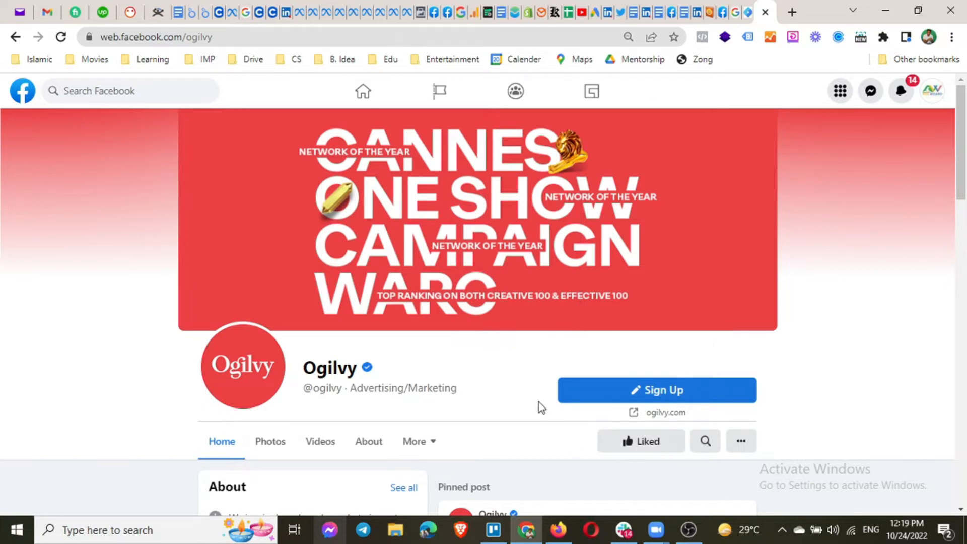
left_click(15, 37)
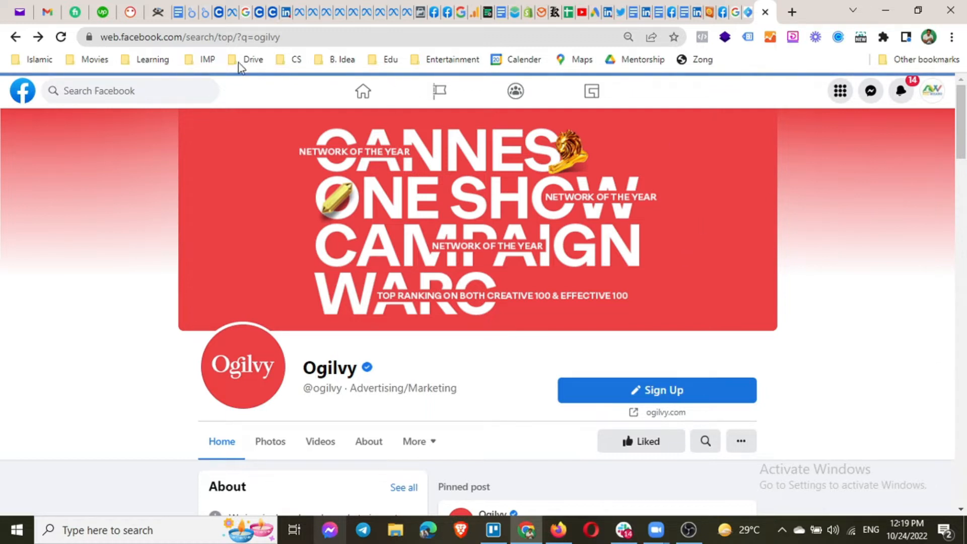
Remove '/search/top/?q=ogilvy' from the address to load the web.facebook.com home feed.
left_click_drag(162, 37, 287, 37)
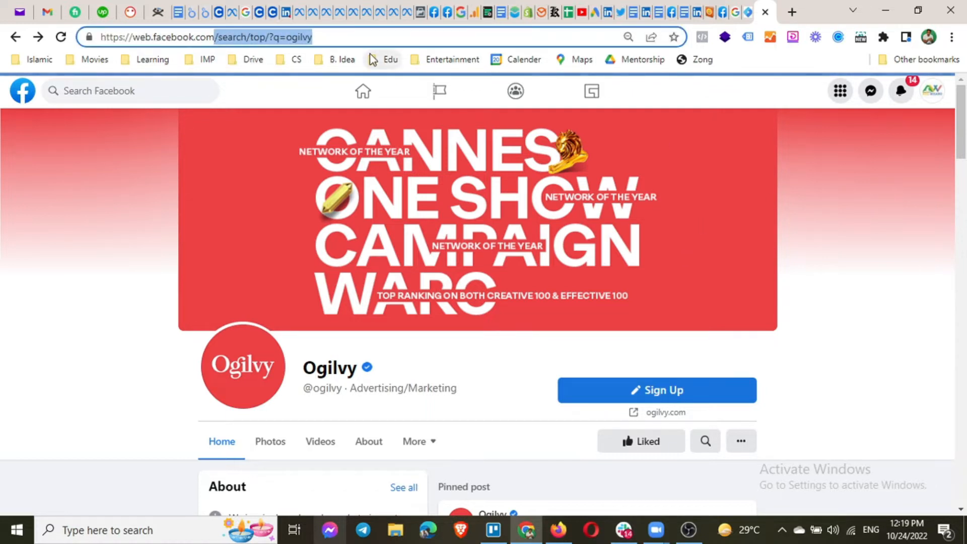
key("BackSpace")
key("Return")
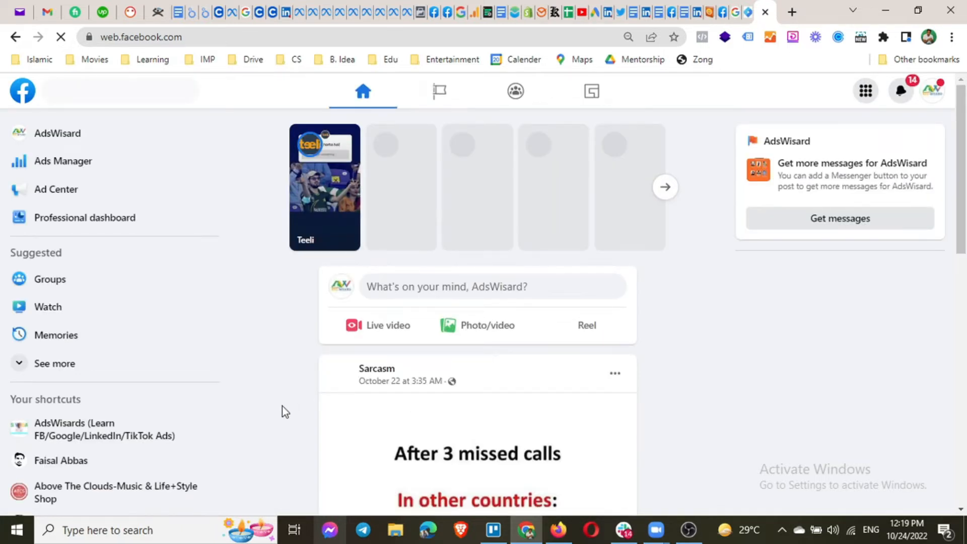
scroll(281, 406, "down", 4)
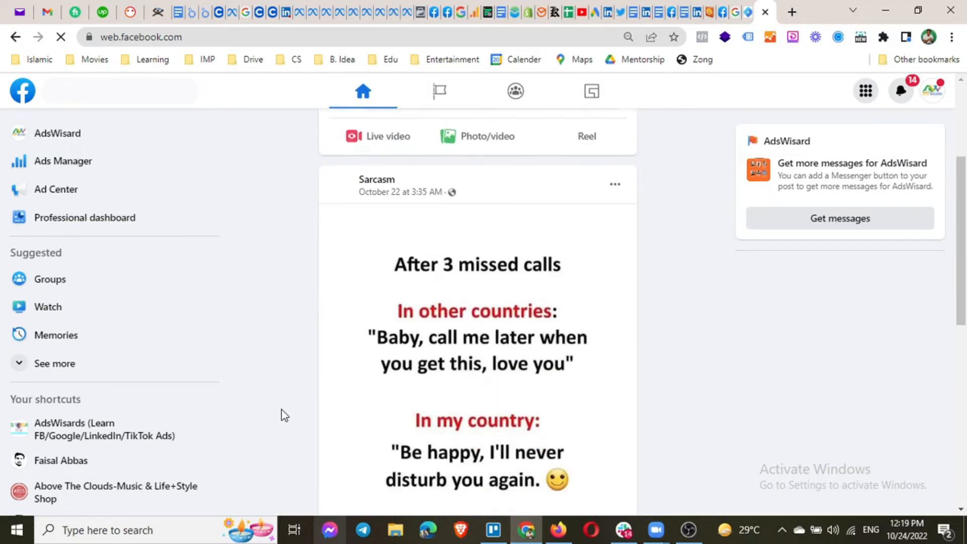
scroll(284, 415, "down", 8)
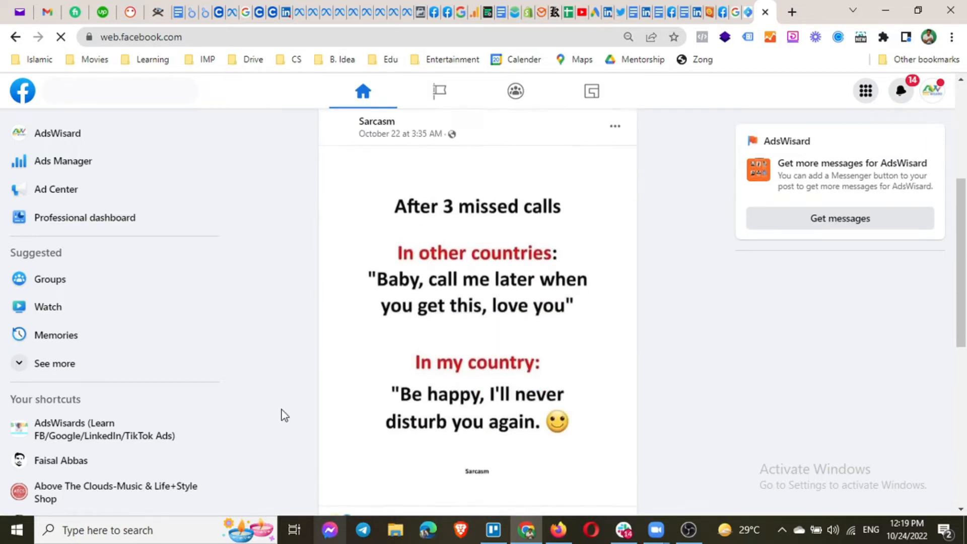
scroll(284, 416, "up", 6)
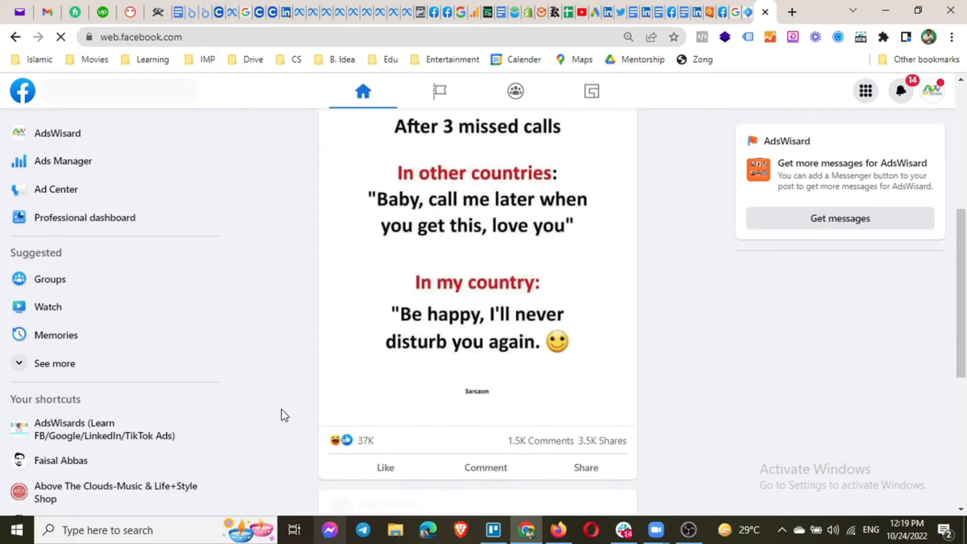
scroll(285, 415, "up", 6)
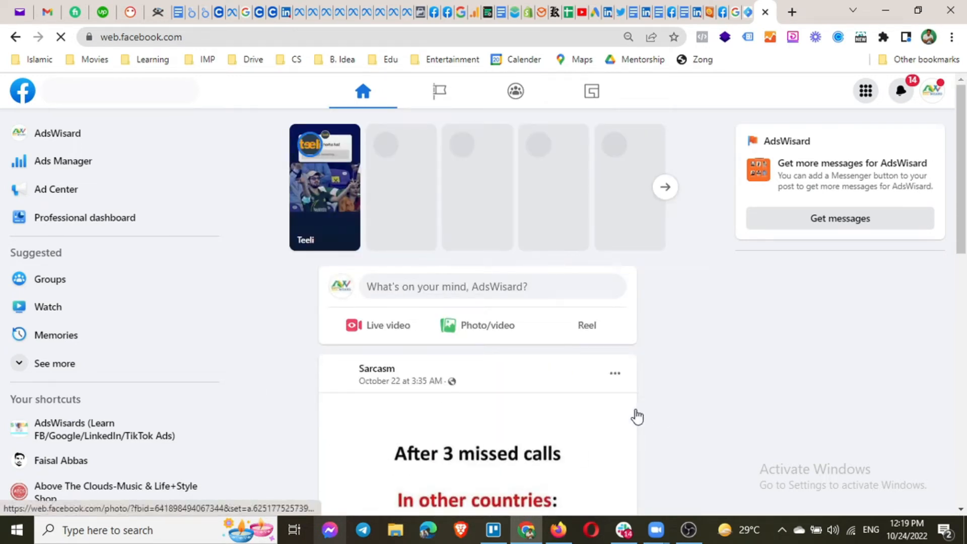
scroll(615, 417, "down", 10)
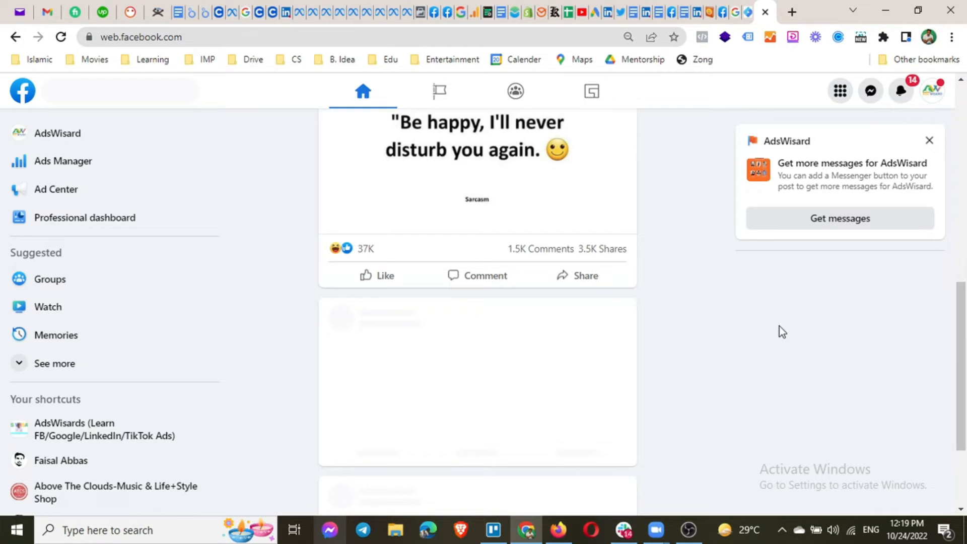
scroll(778, 325, "down", 2)
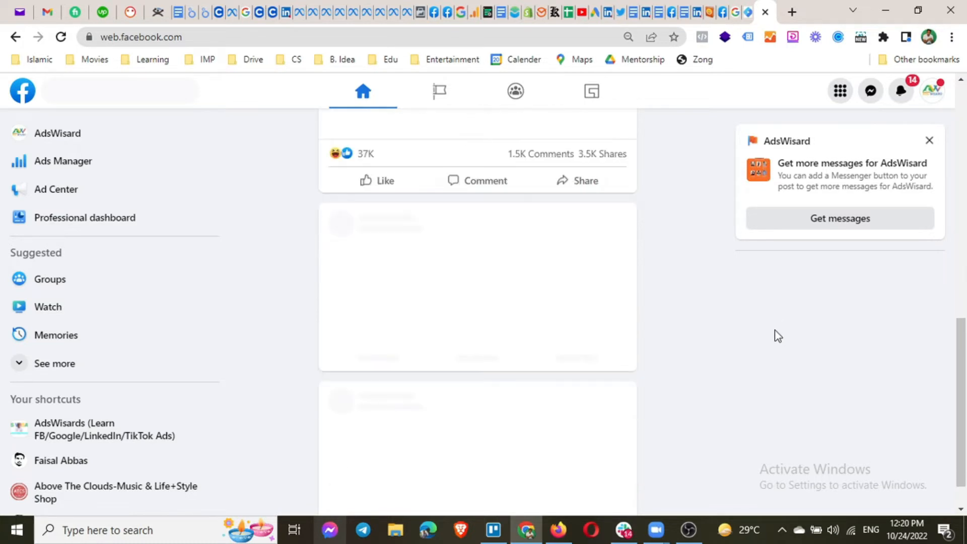
scroll(778, 335, "up", 12)
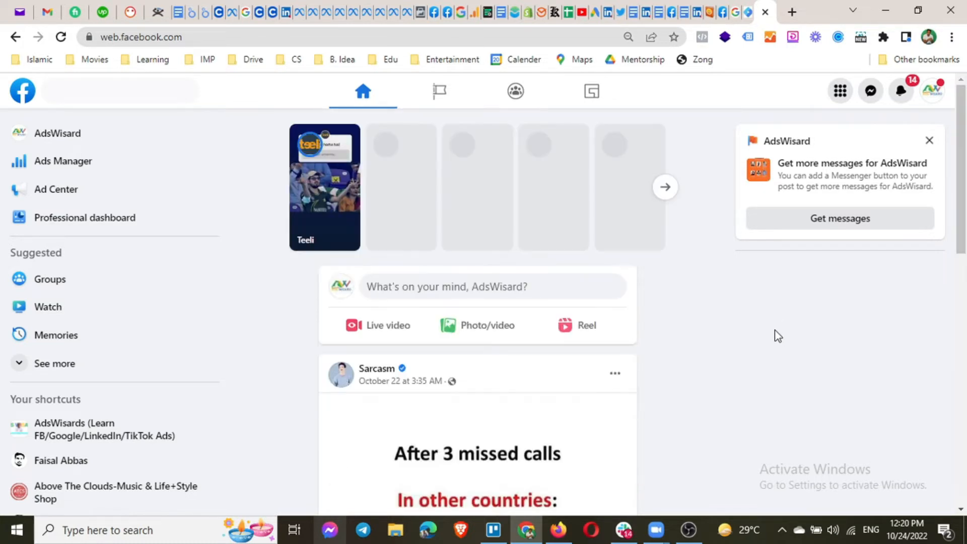
scroll(713, 375, "down", 10)
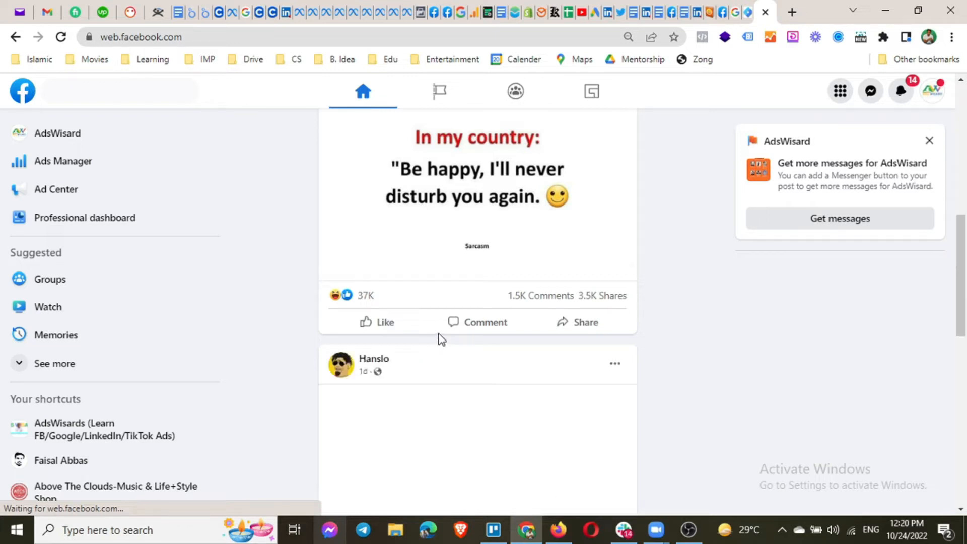
left_click(486, 323)
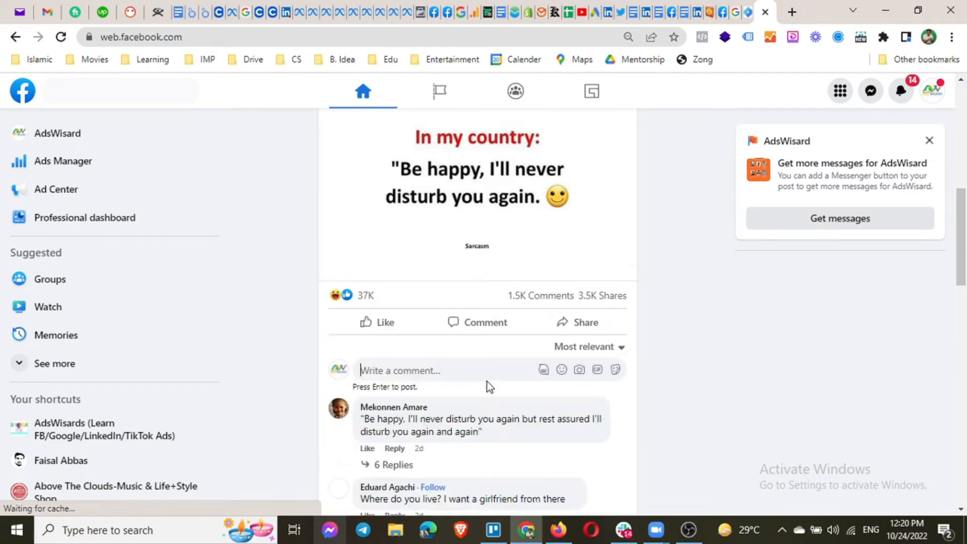
scroll(487, 382, "down", 2)
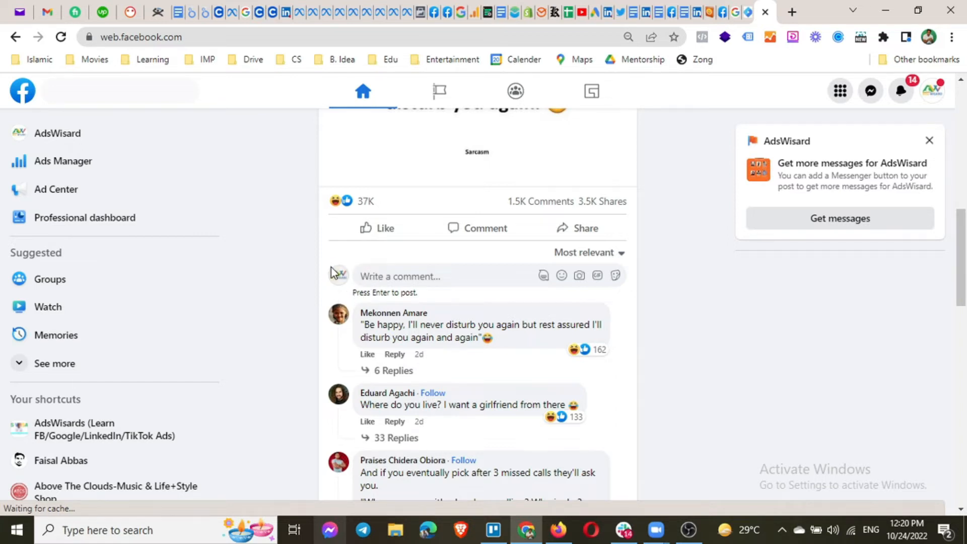
scroll(371, 357, "down", 1)
scroll(371, 357, "down", 15)
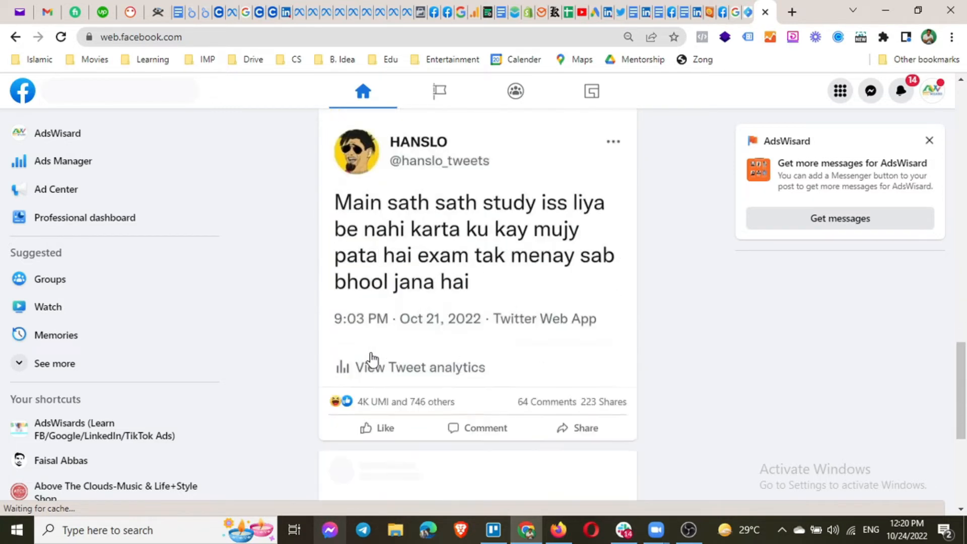
scroll(371, 358, "down", 5)
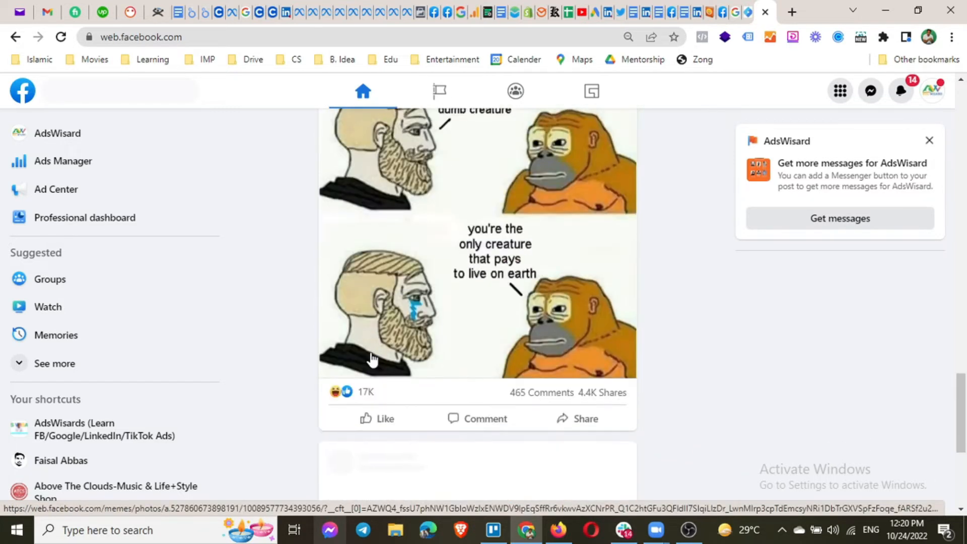
scroll(373, 358, "down", 1)
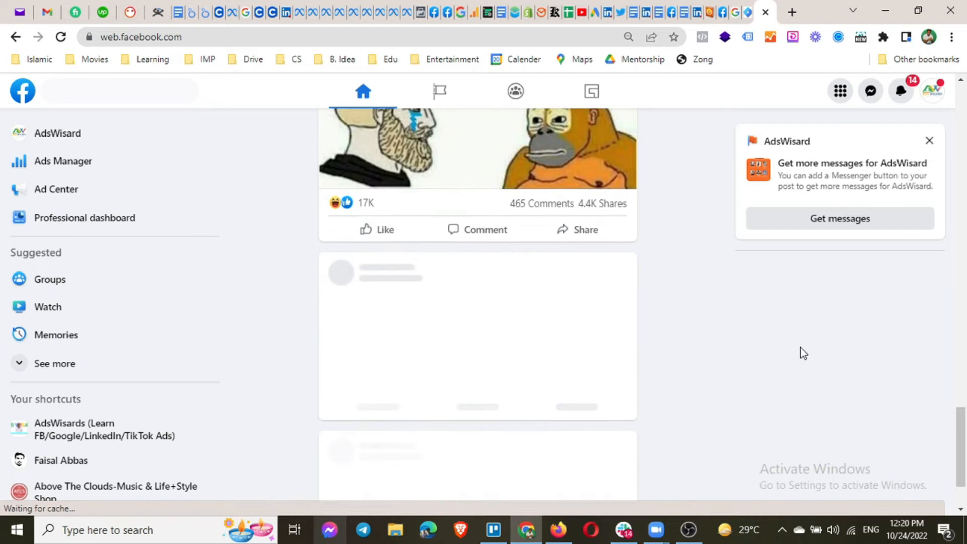
scroll(714, 360, "down", 5)
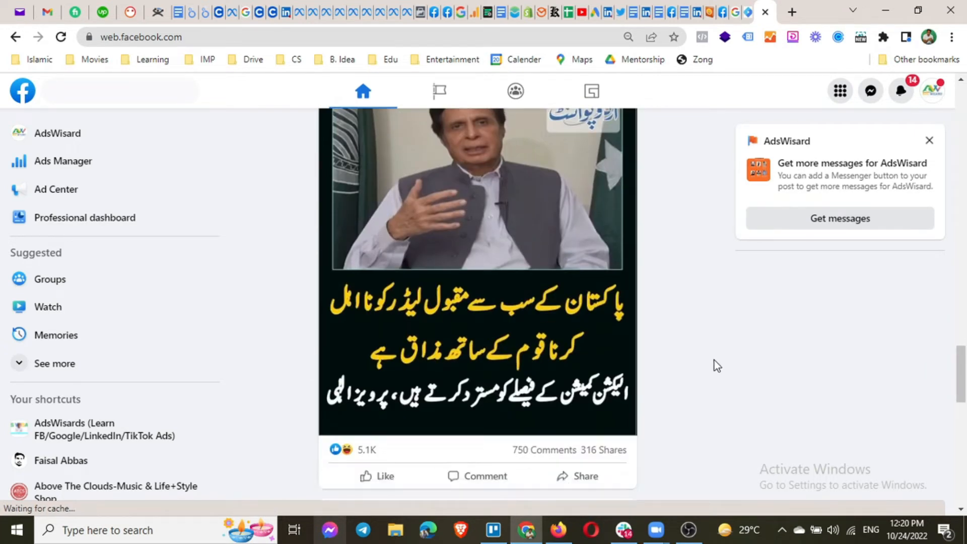
scroll(714, 360, "down", 9)
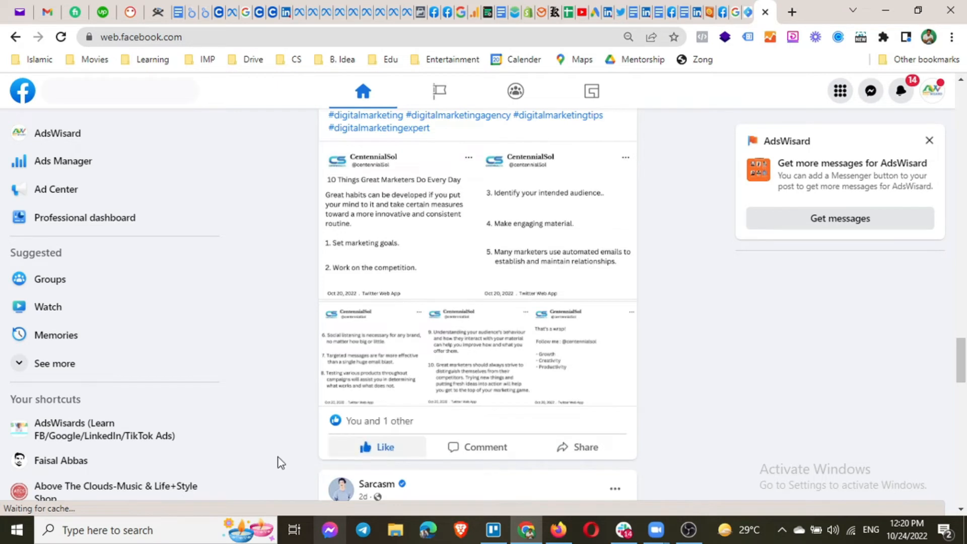
scroll(700, 396, "down", 3)
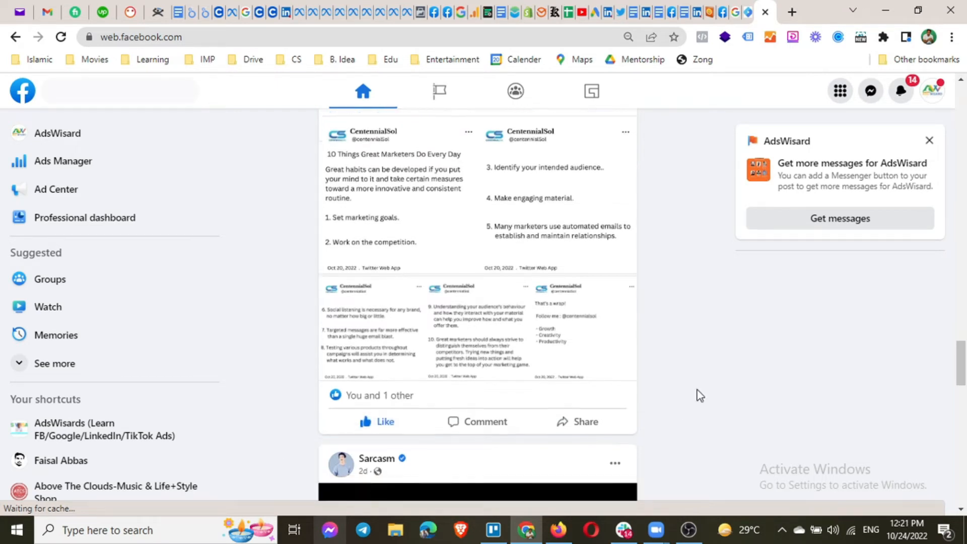
scroll(699, 396, "down", 8)
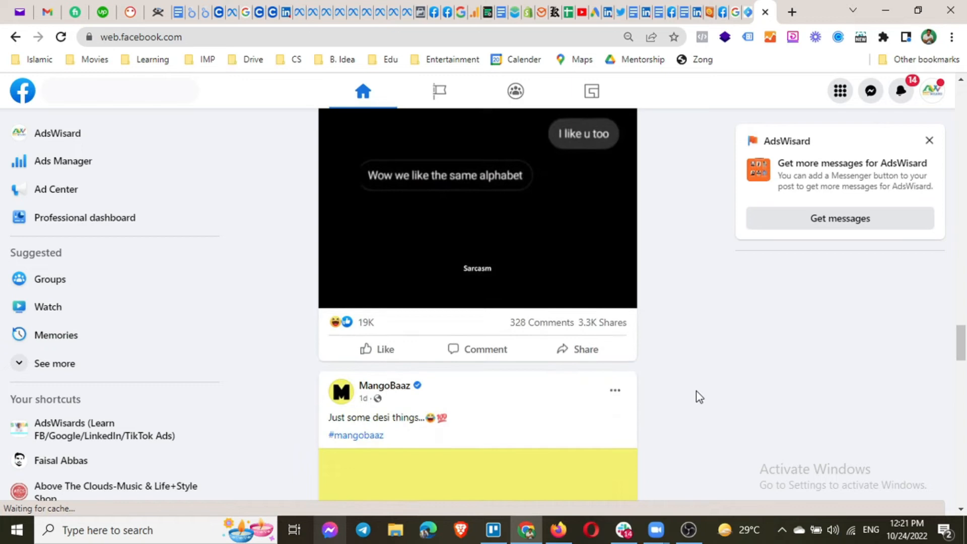
scroll(698, 396, "up", 1)
scroll(699, 396, "up", 10)
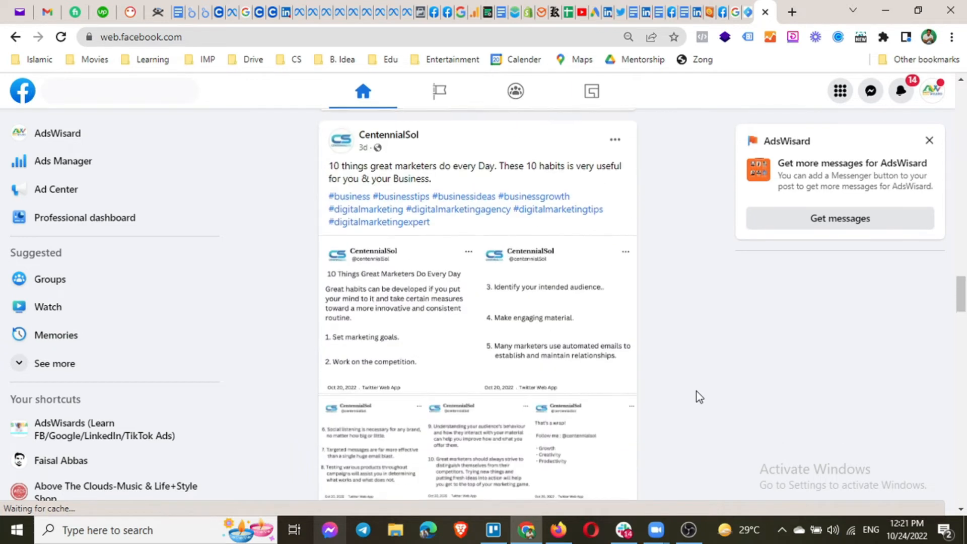
scroll(699, 396, "up", 15)
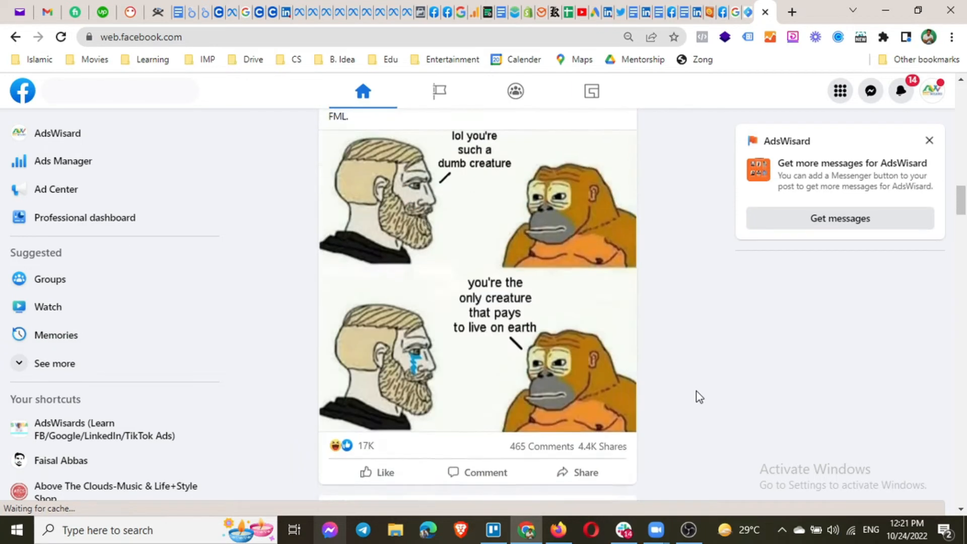
scroll(699, 397, "up", 3)
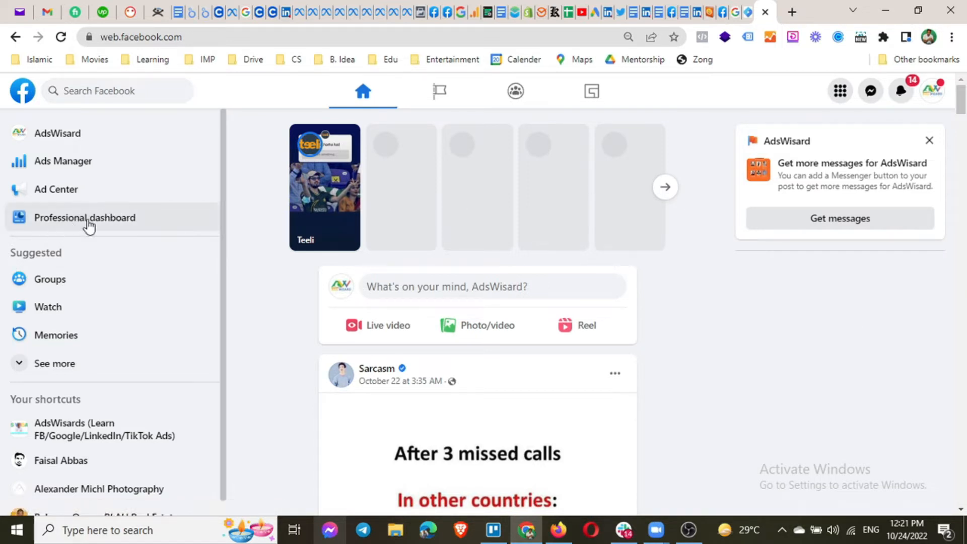
Open Settings through the avatar's Settings & privacy submenu.
left_click(932, 91)
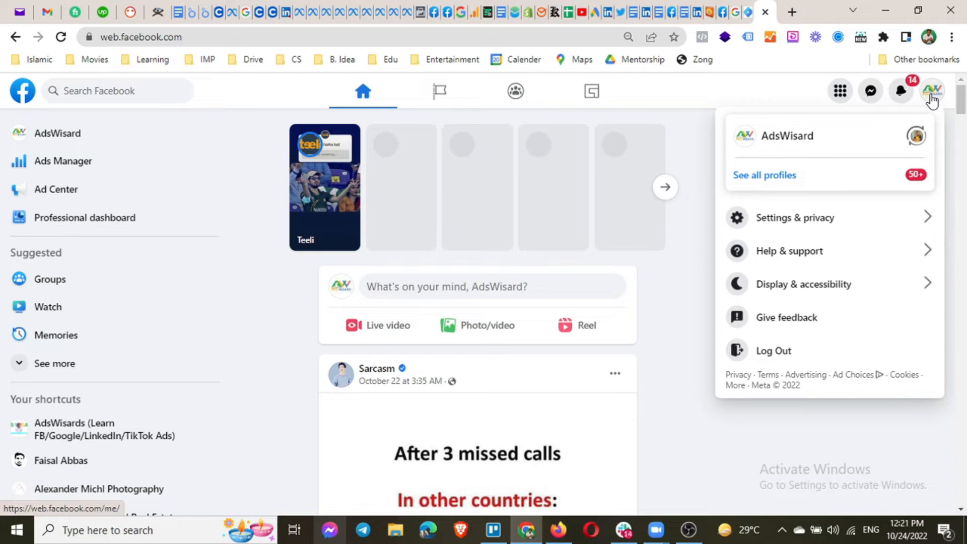
left_click(782, 234)
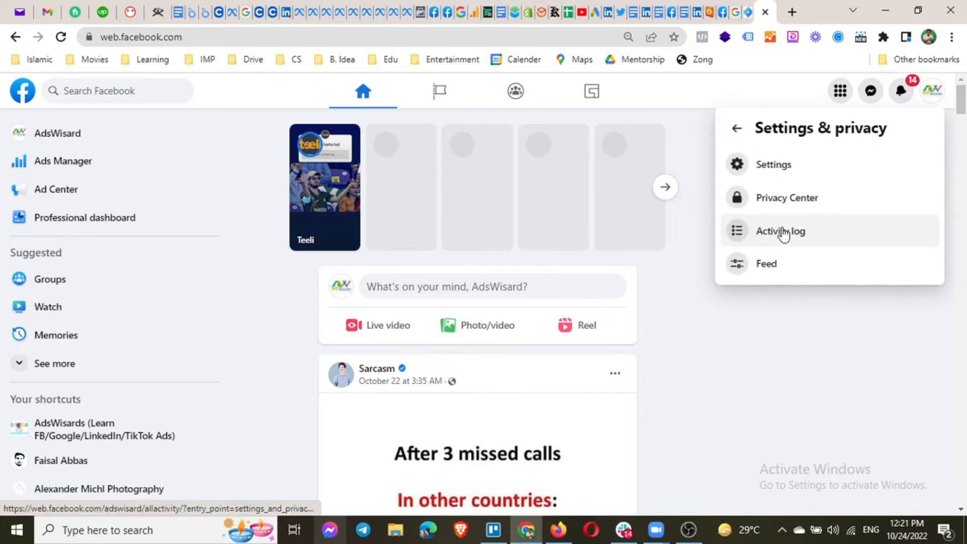
left_click(787, 171)
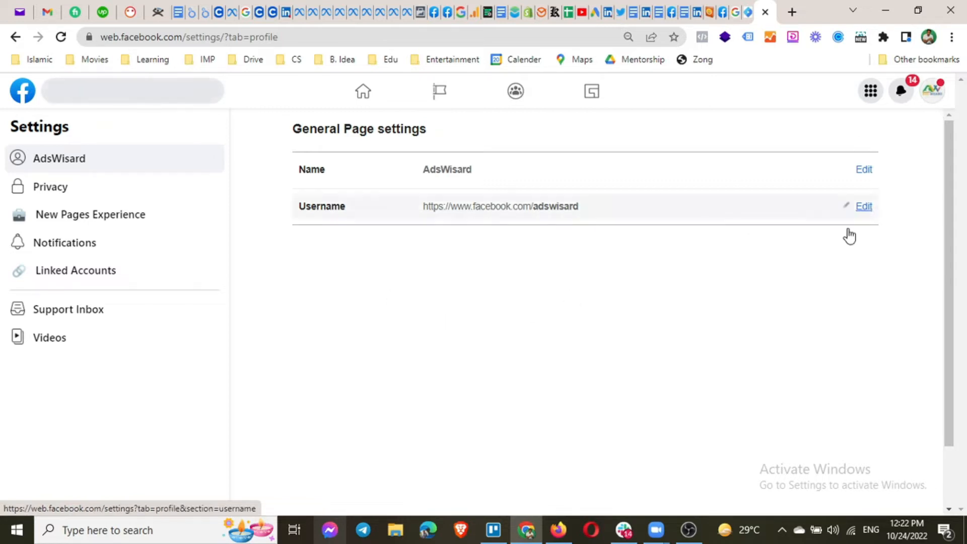
Cancel the Username edit unchanged and switch to the Page's Privacy settings.
left_click(864, 207)
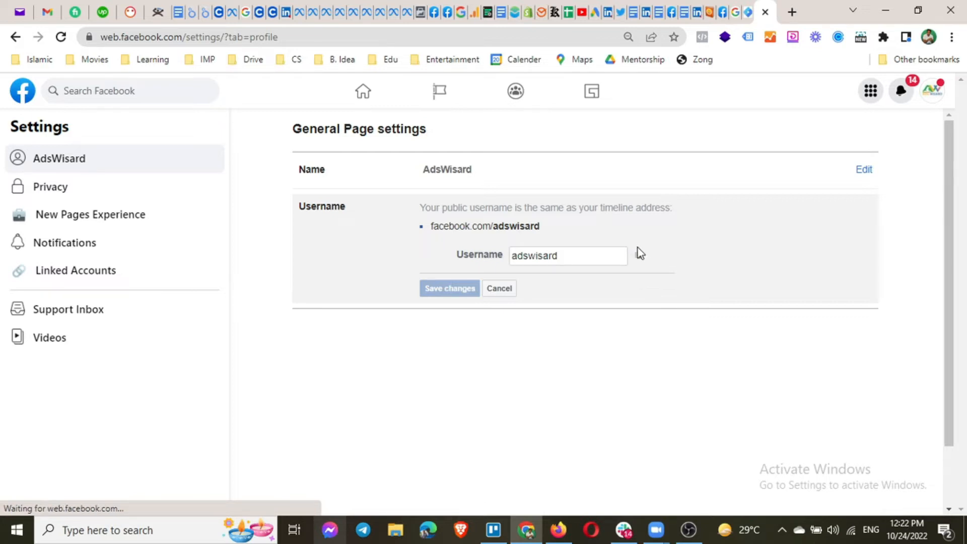
left_click(503, 291)
left_click(63, 197)
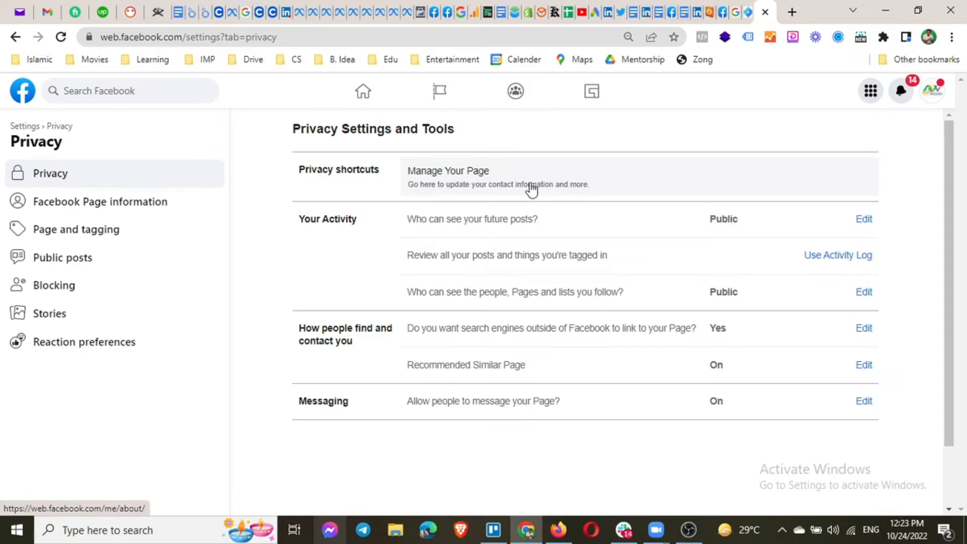
left_click(557, 184)
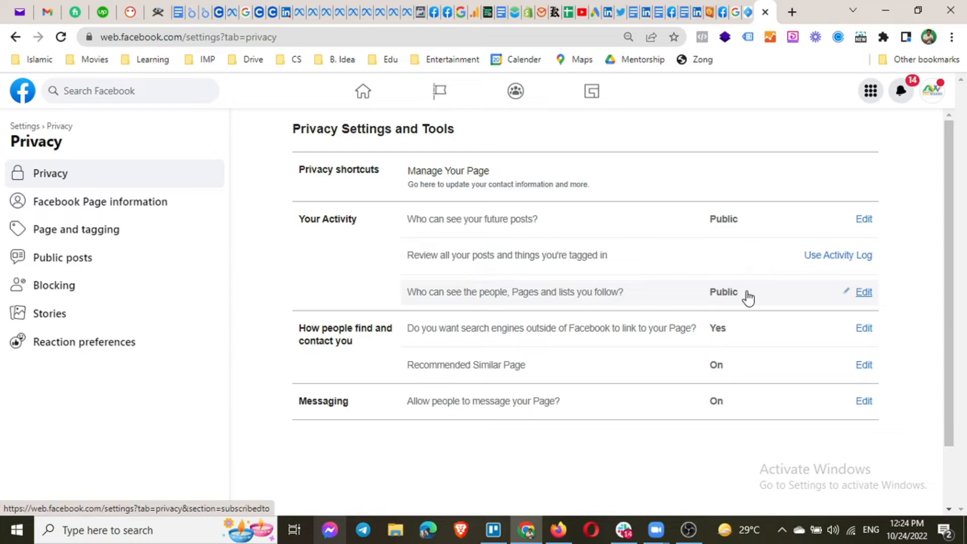
Set the audience for followed people, Pages and lists to Only me, then go to Facebook Page information.
left_click(864, 297)
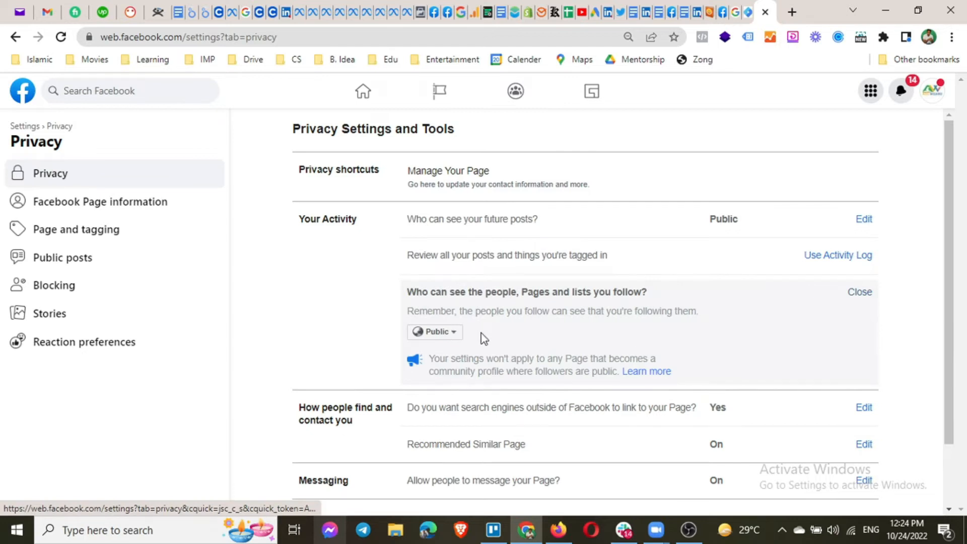
left_click(451, 336)
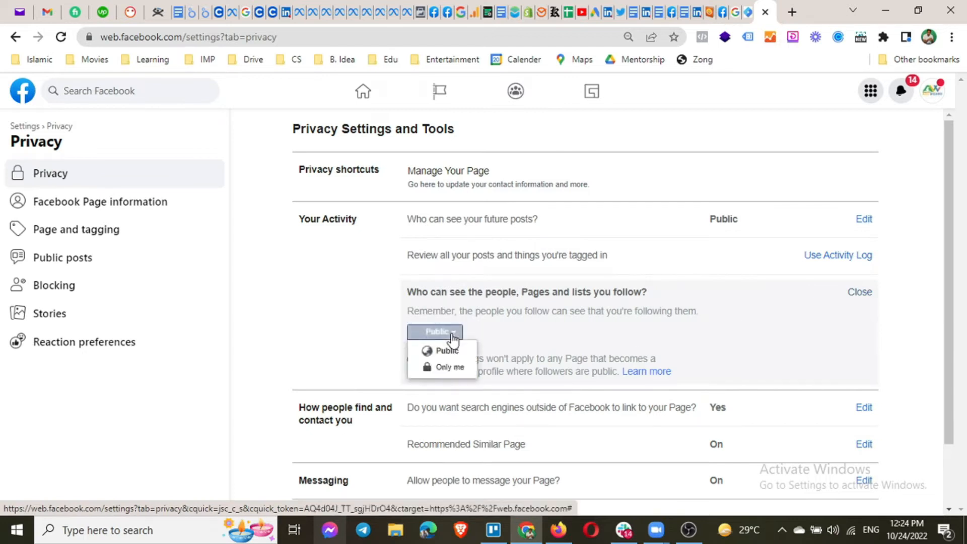
left_click(448, 371)
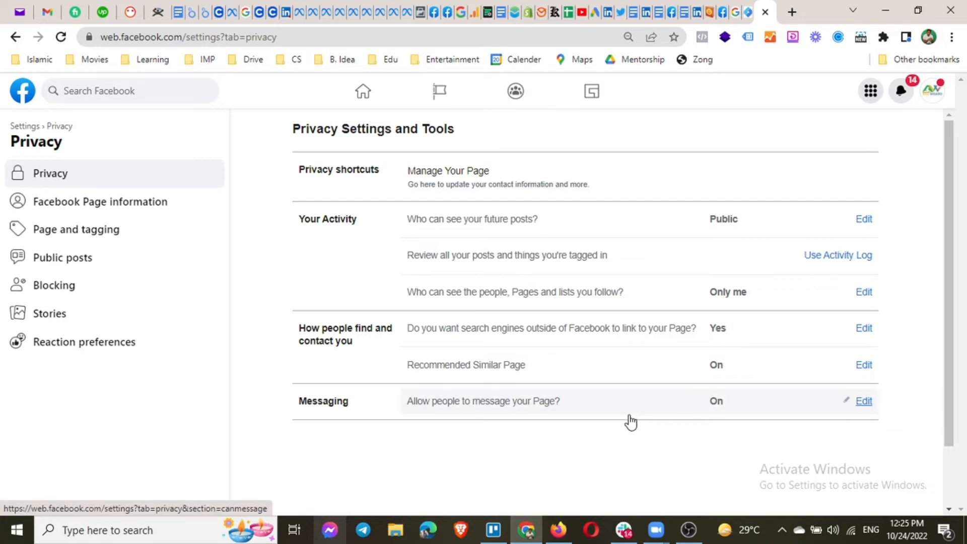
left_click(100, 206)
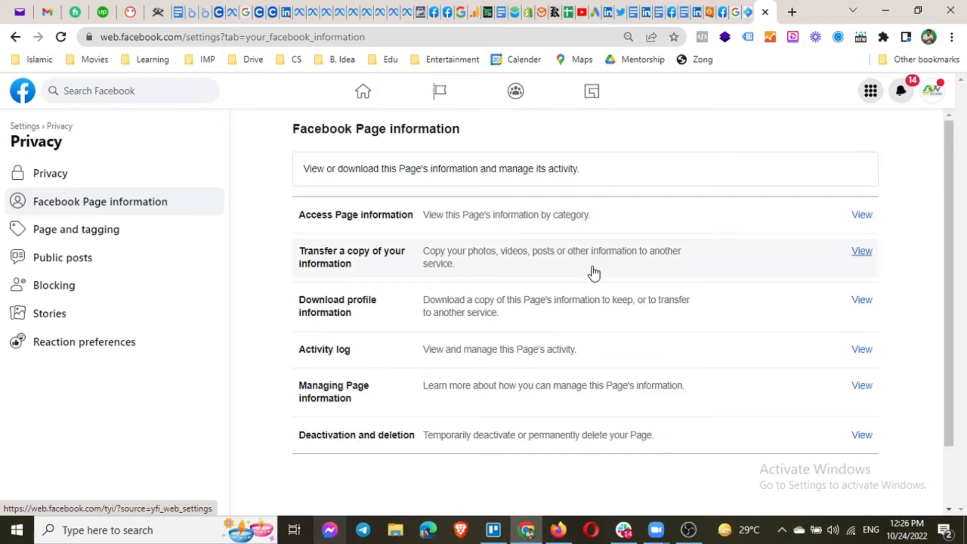
View the 'Transfer a copy of your information' option.
left_click(566, 250)
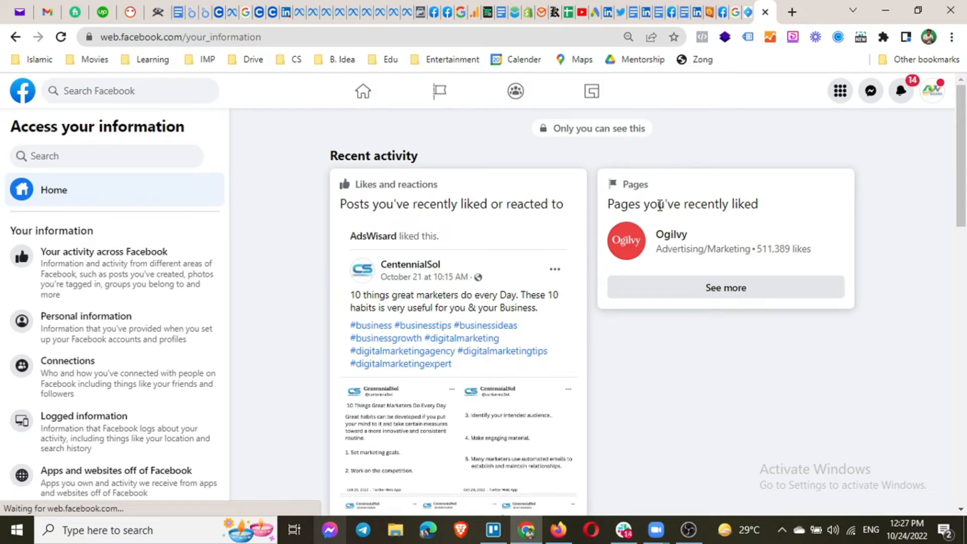
scroll(411, 254, "down", 10)
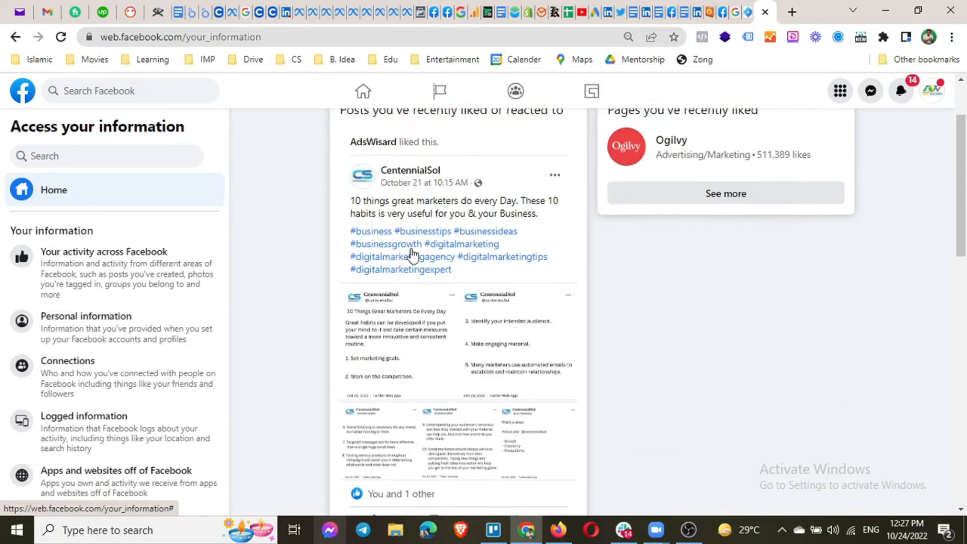
scroll(412, 258, "down", 5)
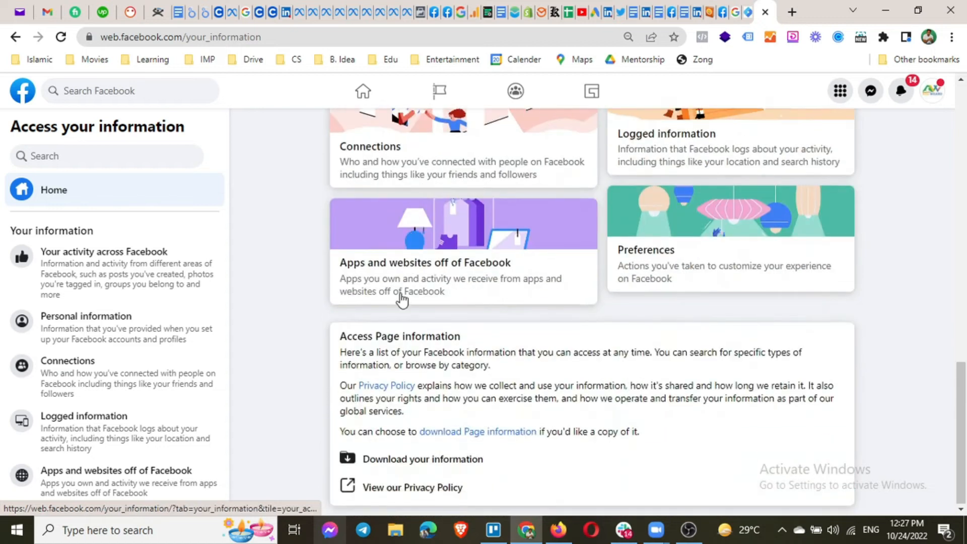
scroll(394, 330, "up", 3)
scroll(393, 330, "up", 10)
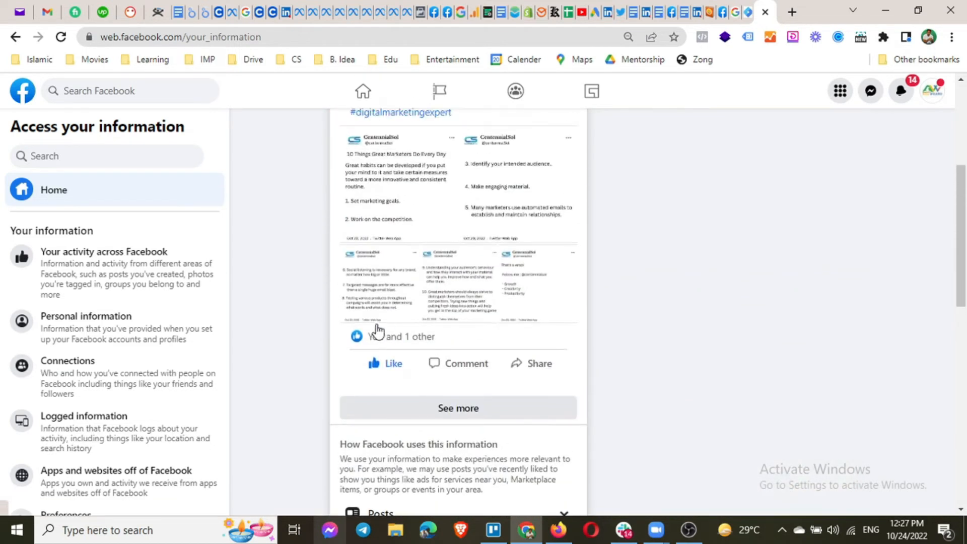
left_click(136, 280)
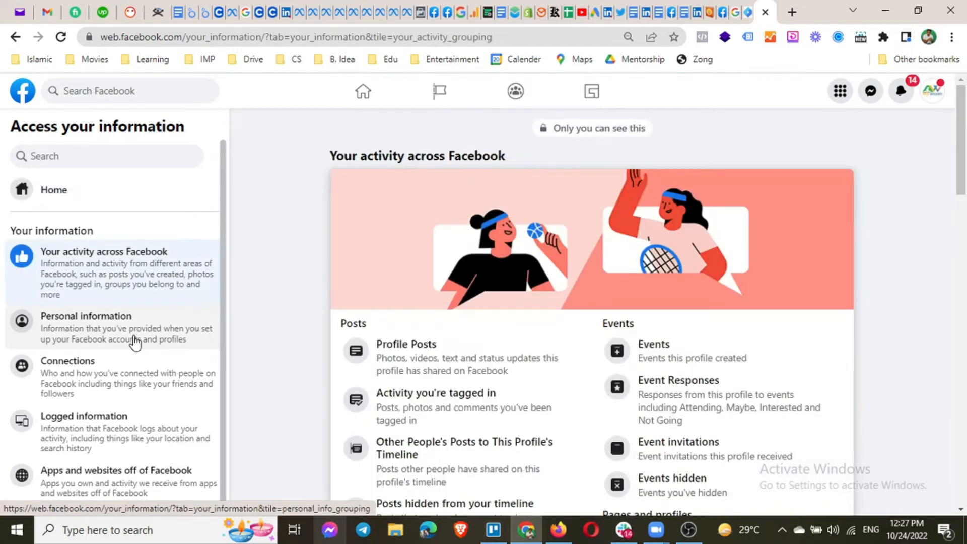
left_click(135, 342)
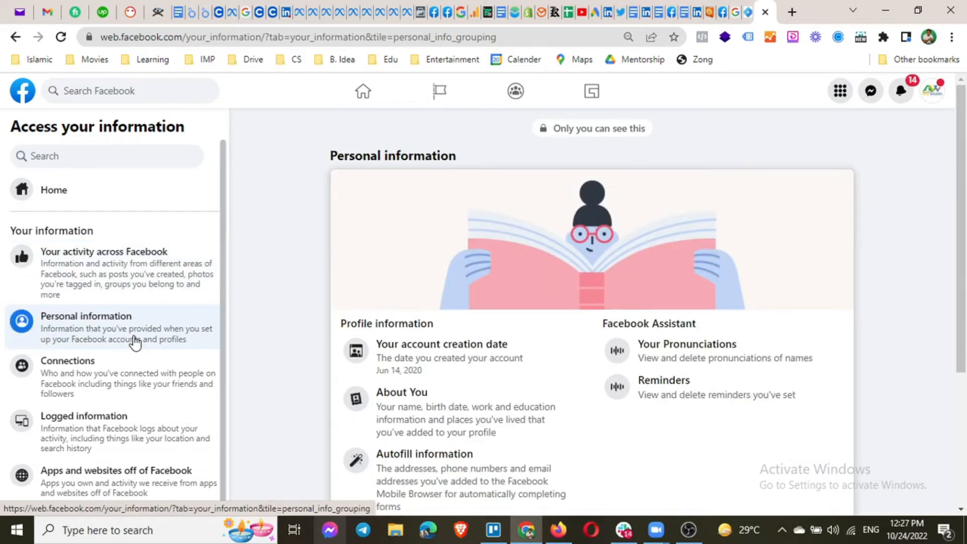
left_click(113, 382)
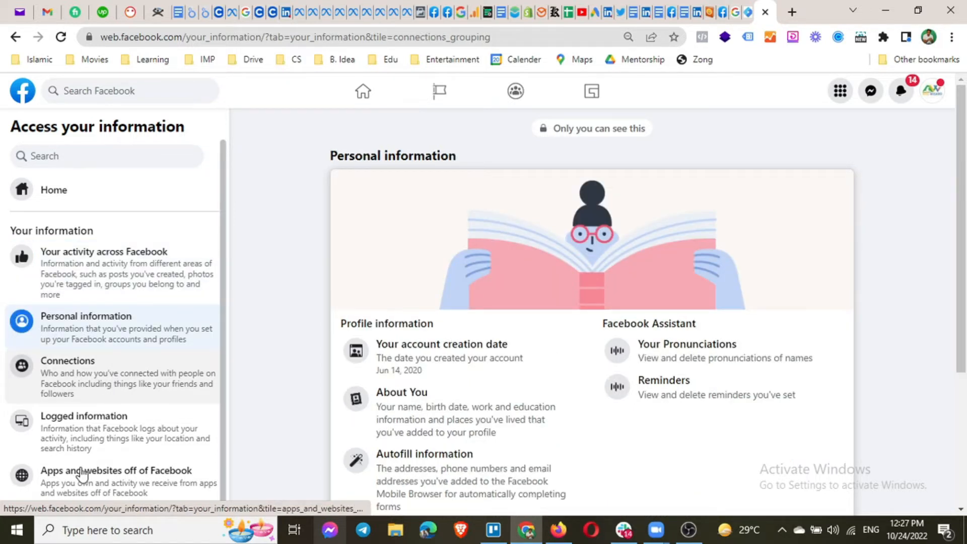
scroll(108, 438, "down", 1)
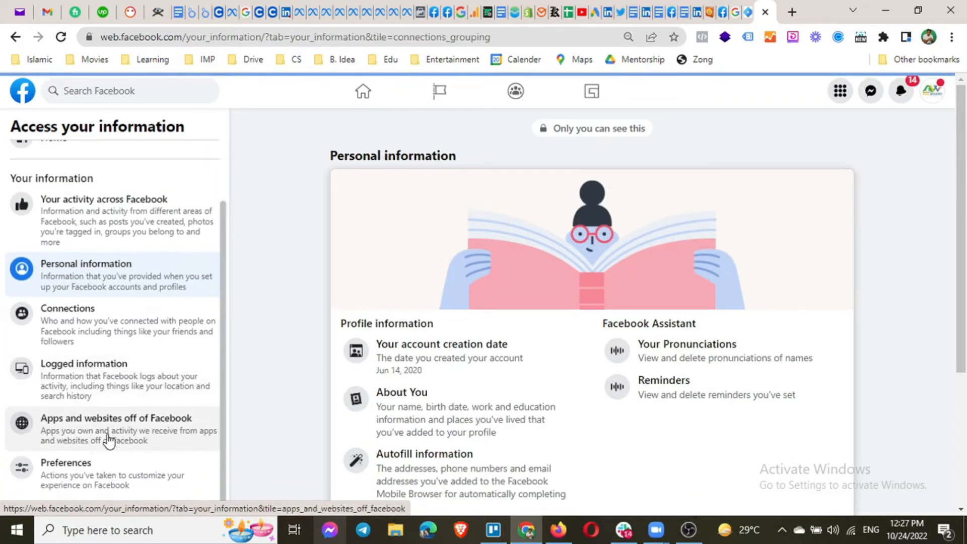
scroll(168, 300, "up", 1)
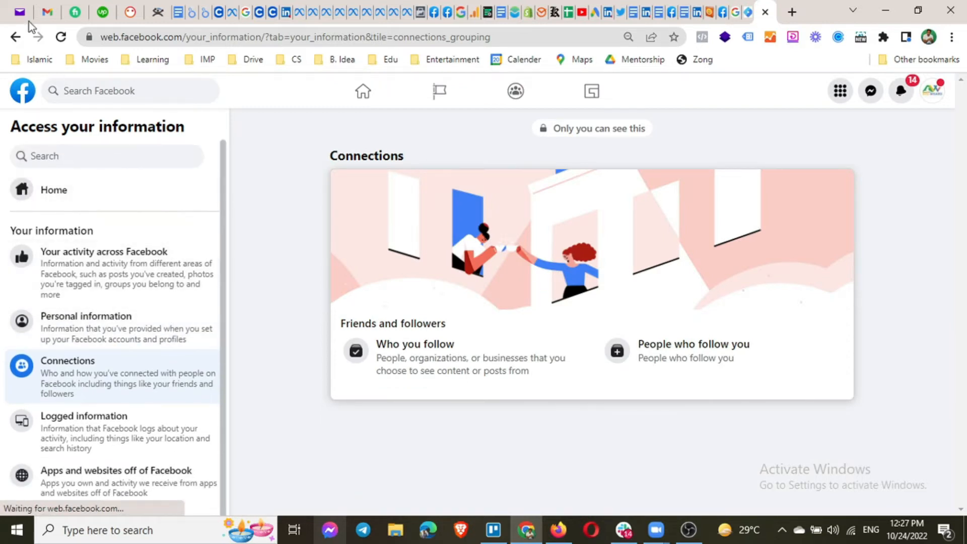
left_click(16, 38)
left_click(17, 38)
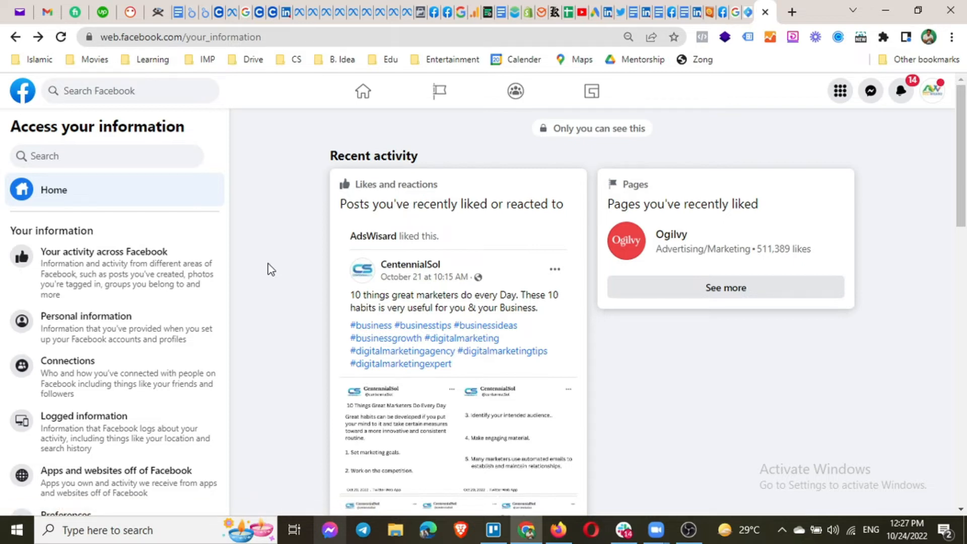
Go back to Privacy settings, open Facebook Page information and reopen the transfer-a-copy option.
left_click(16, 40)
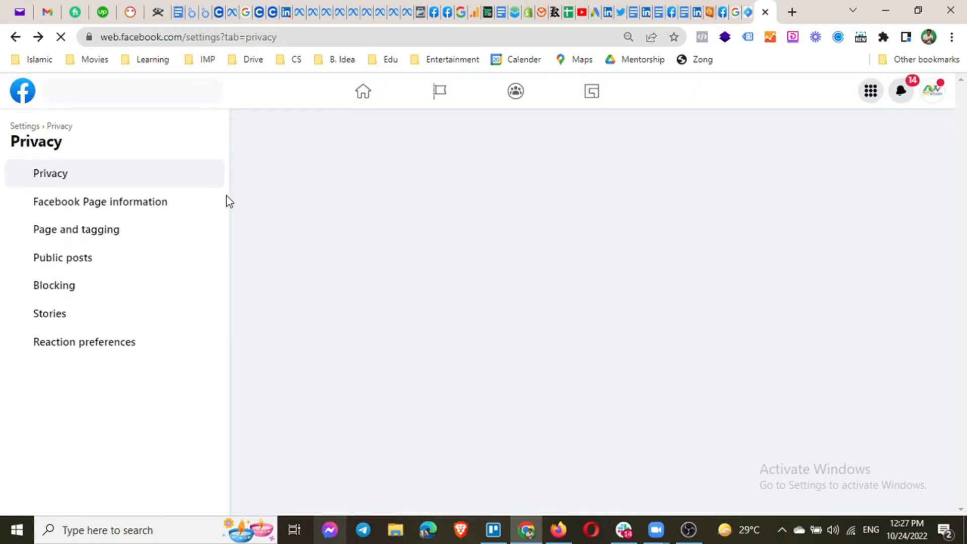
left_click(146, 213)
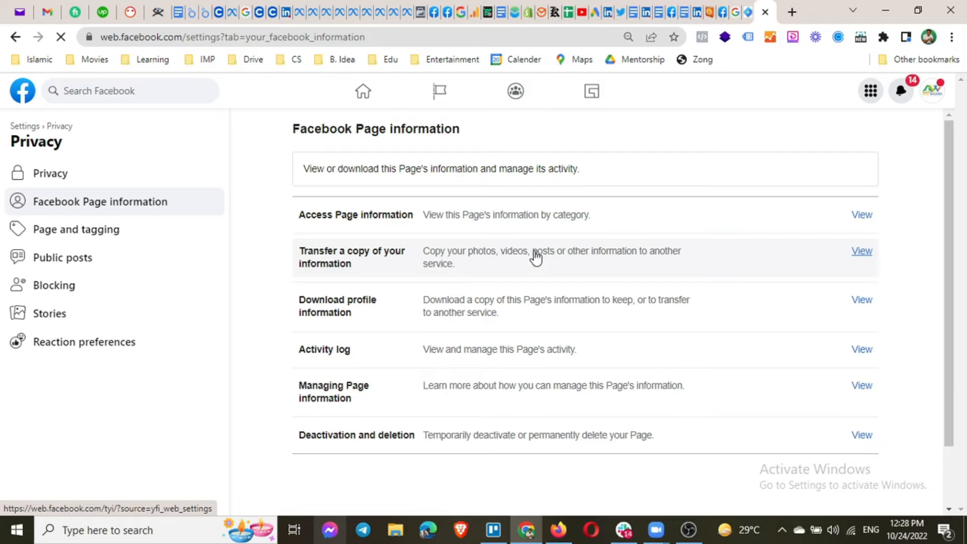
left_click(475, 268)
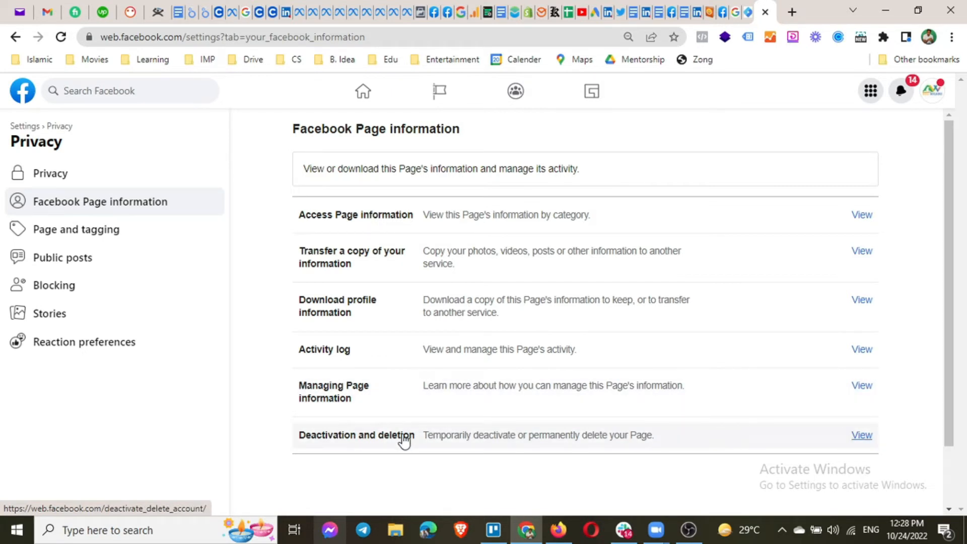
left_click(487, 442)
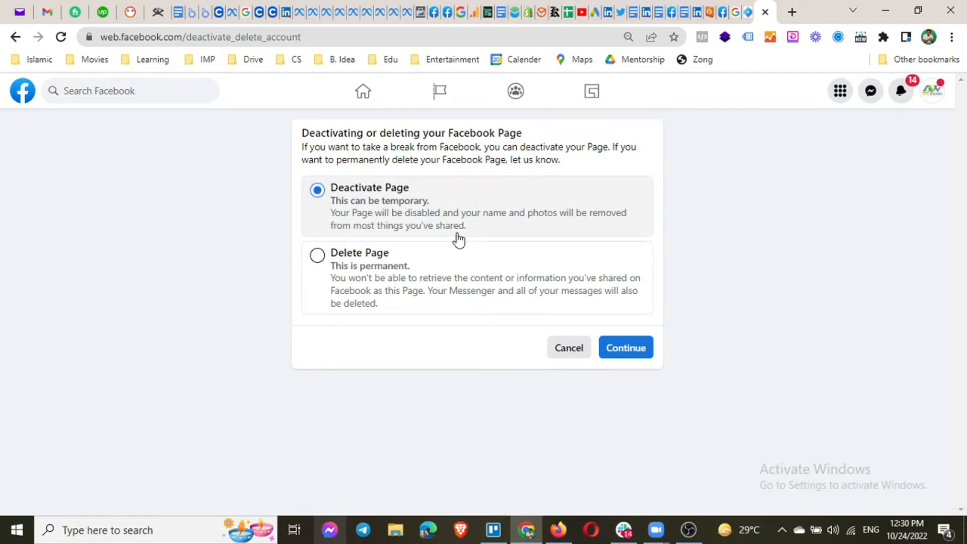
left_click(17, 39)
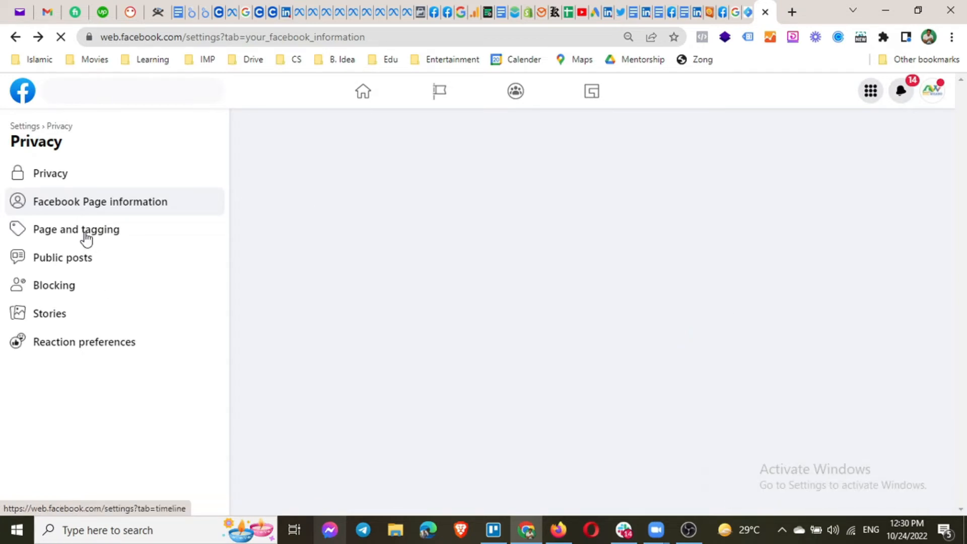
In Page and tagging, set who can post on the Page to Only me and save.
left_click(87, 236)
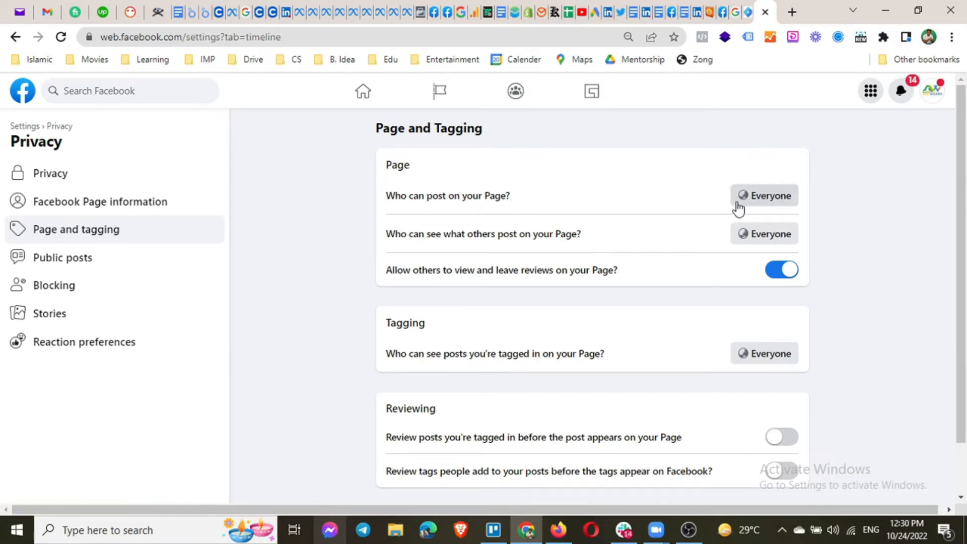
left_click(758, 198)
left_click(377, 333)
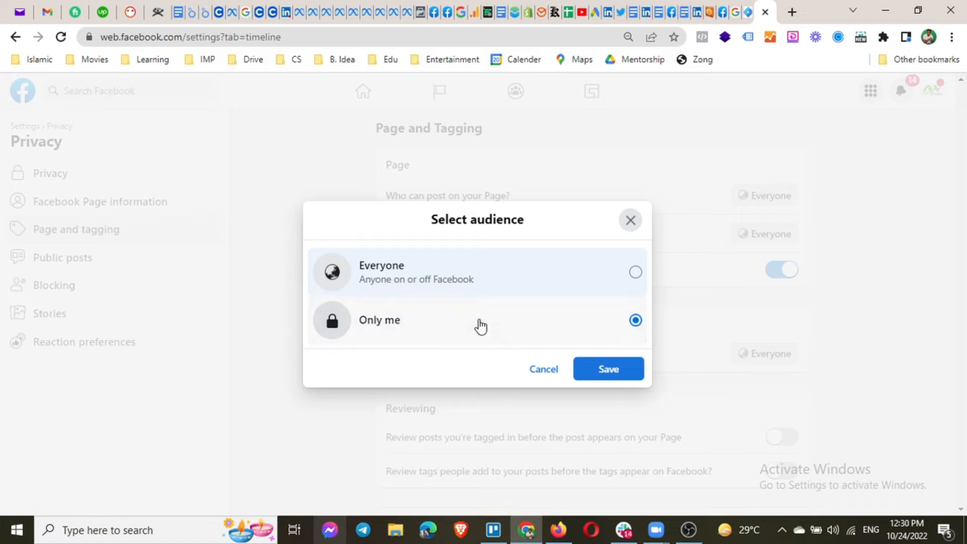
left_click(610, 370)
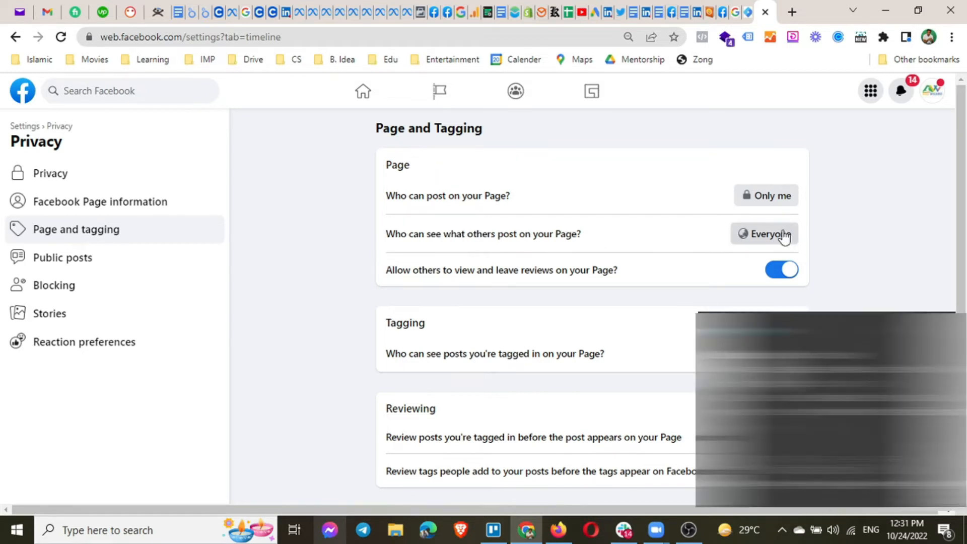
Set who can see what others post on the Page to Only me and save.
left_click(775, 237)
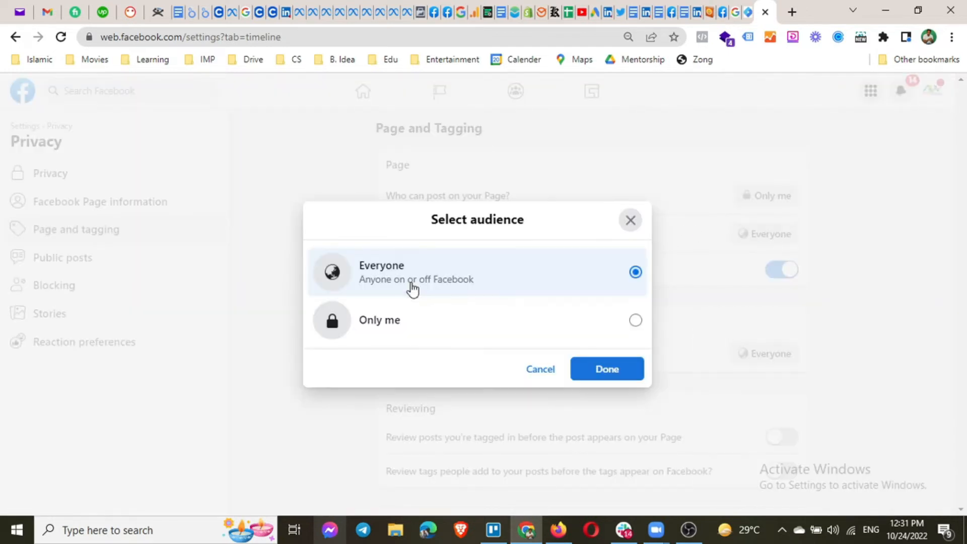
left_click(376, 328)
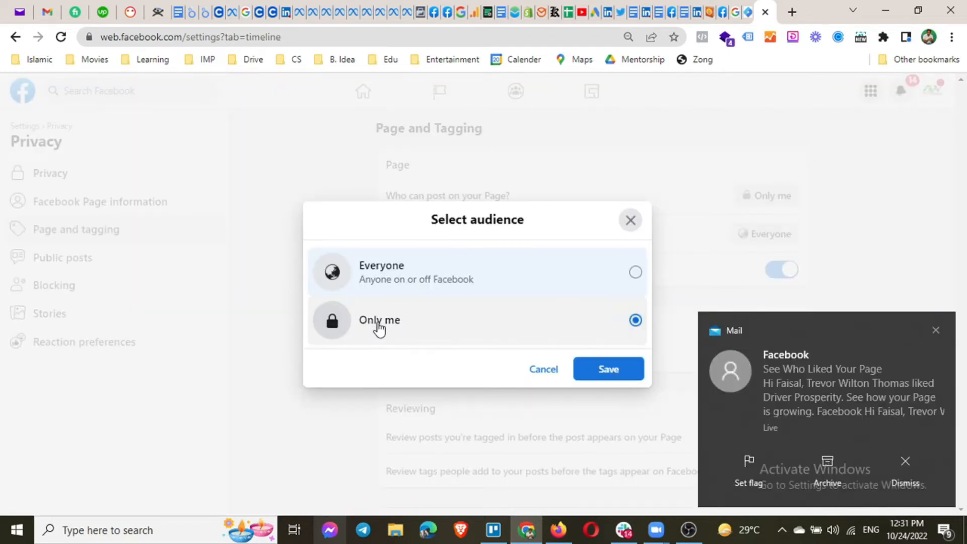
left_click(617, 377)
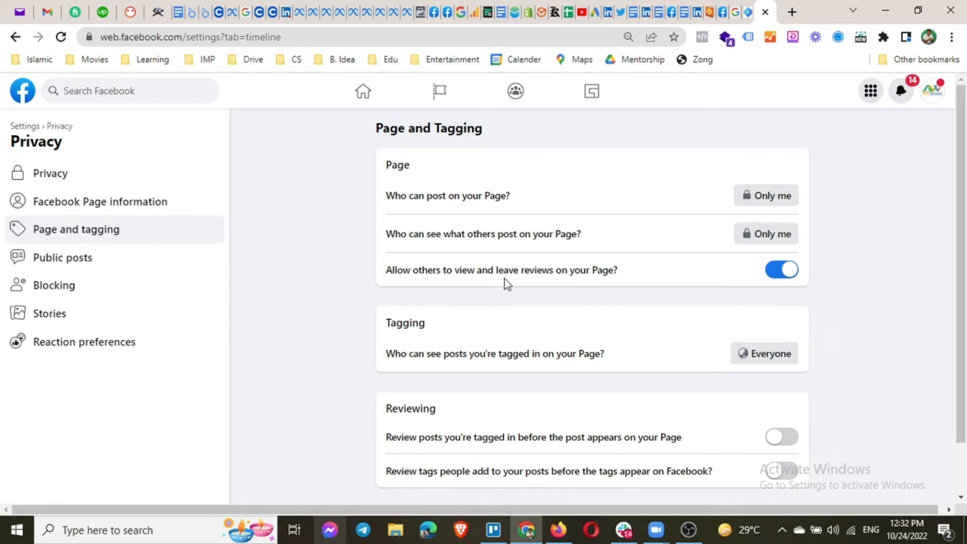
Turn on review of posts the Page is tagged in and of tags added to its posts, then open Public posts.
scroll(506, 284, "down", 2)
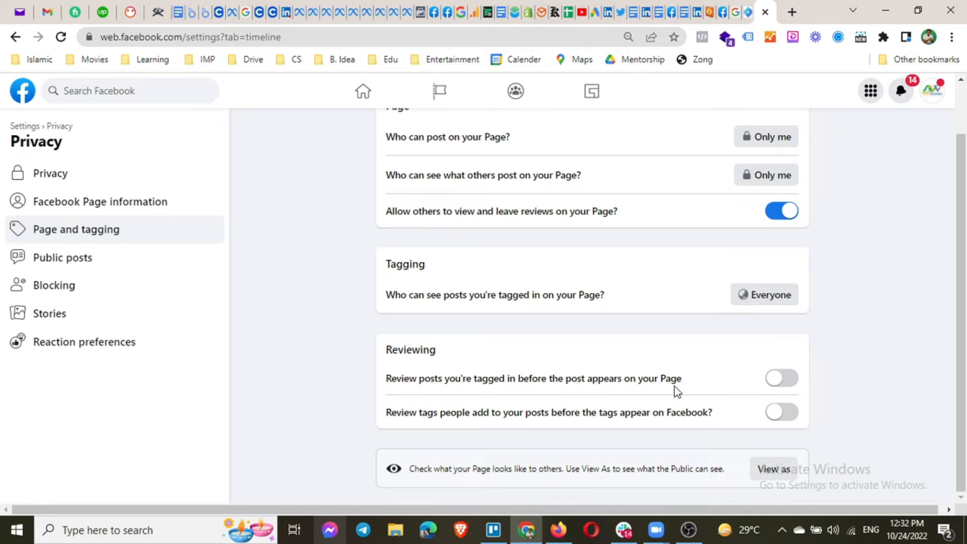
left_click(781, 379)
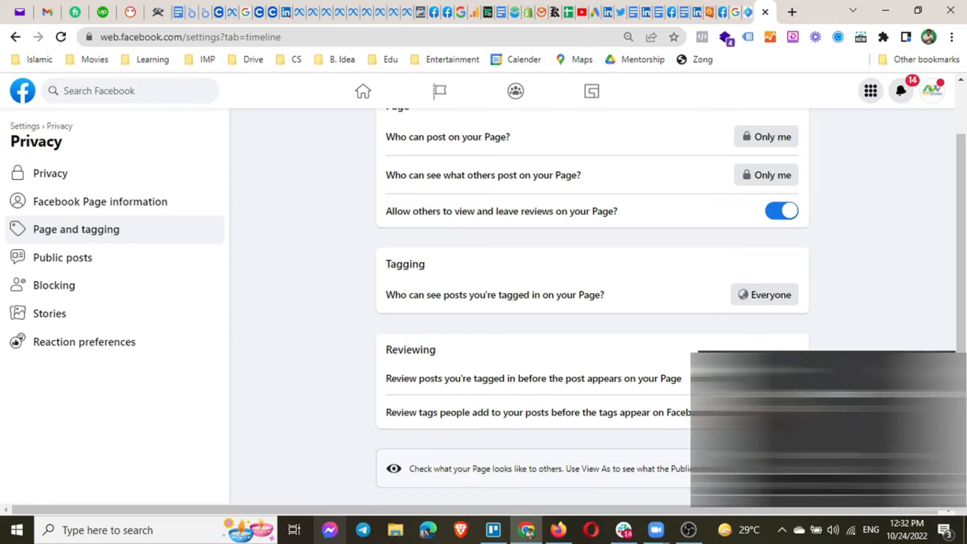
left_click(874, 401)
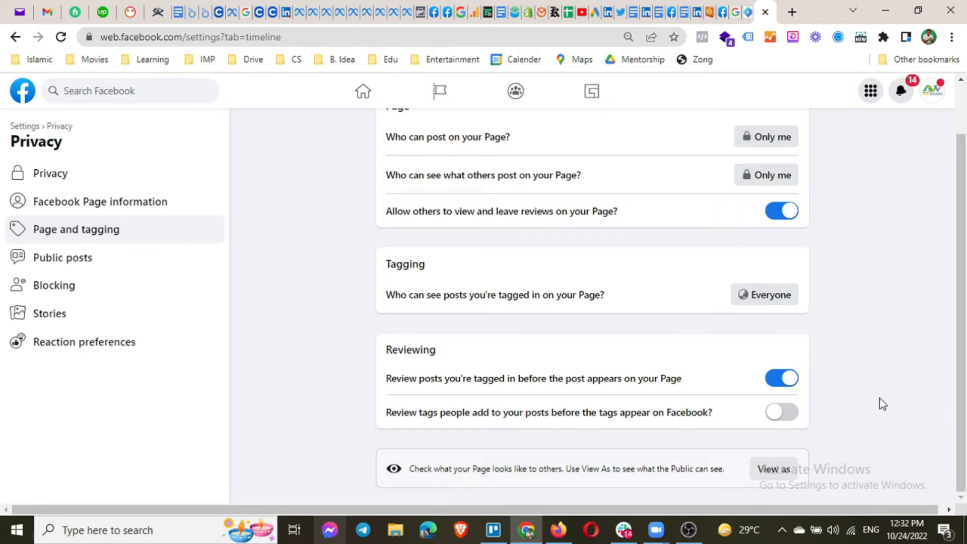
left_click(784, 414)
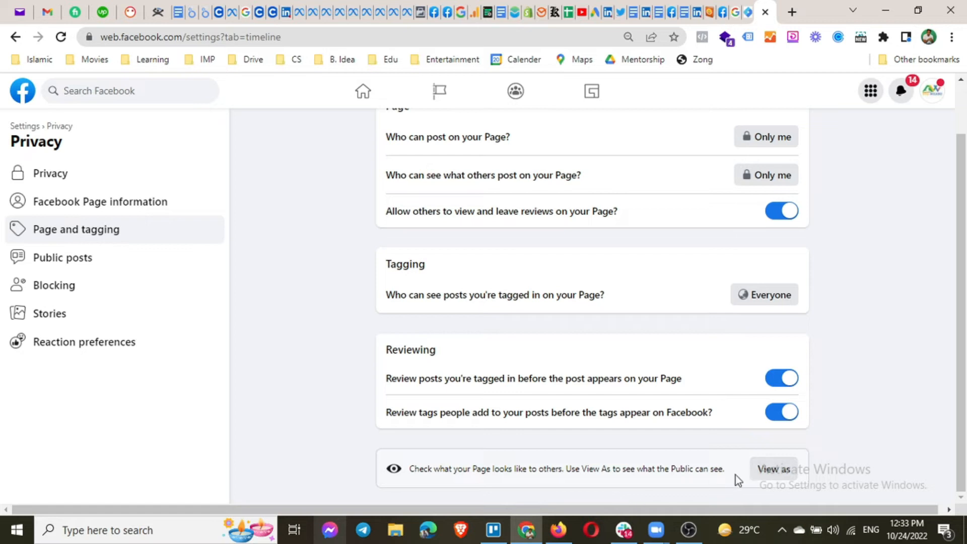
left_click(48, 264)
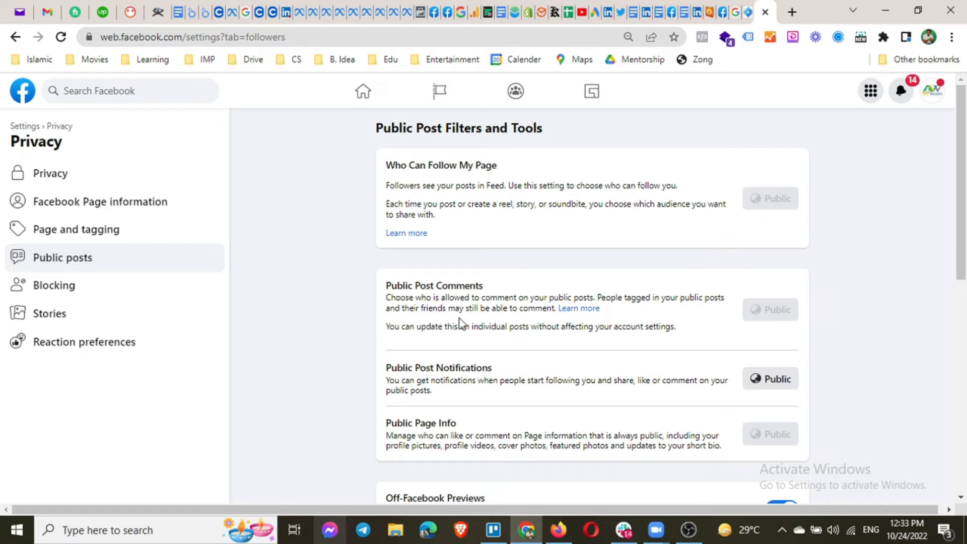
scroll(611, 358, "down", 3)
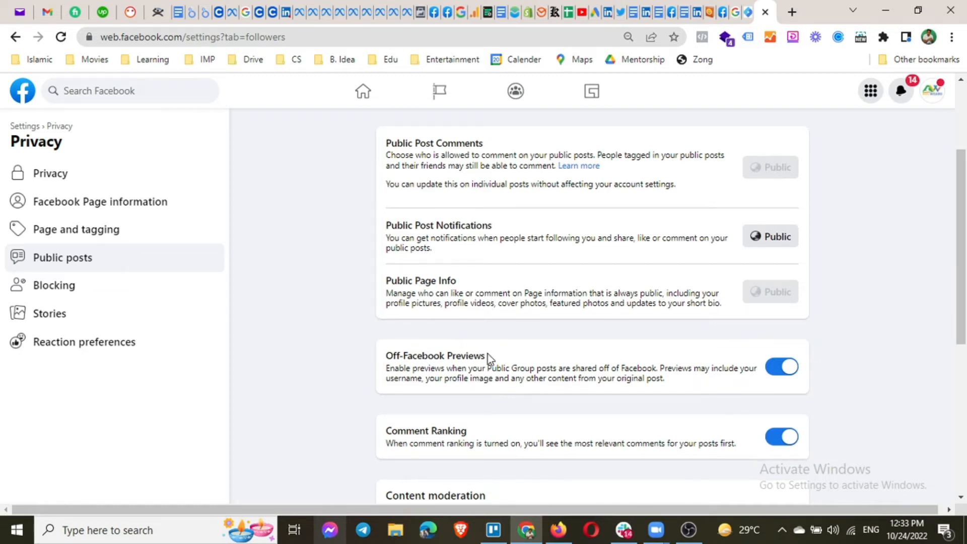
scroll(488, 353, "down", 2)
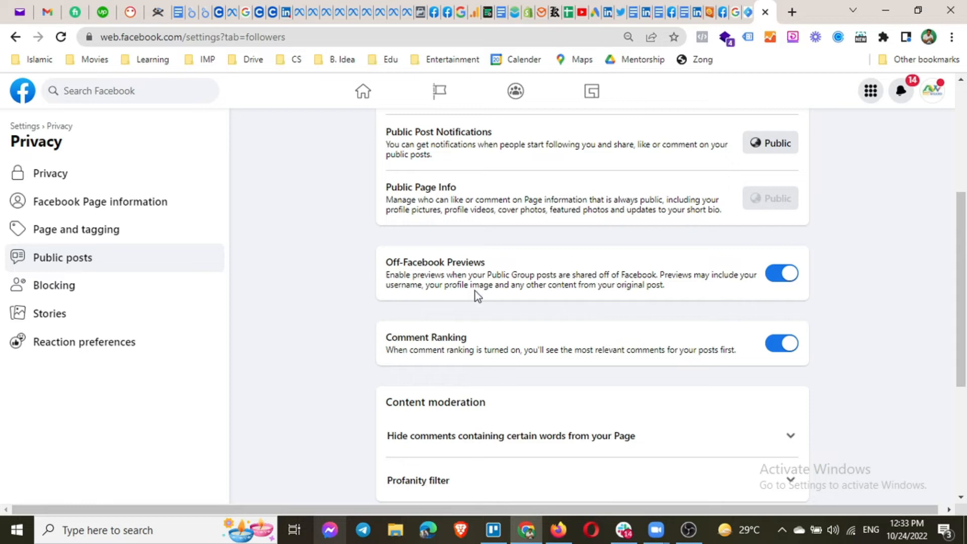
scroll(475, 292, "down", 1)
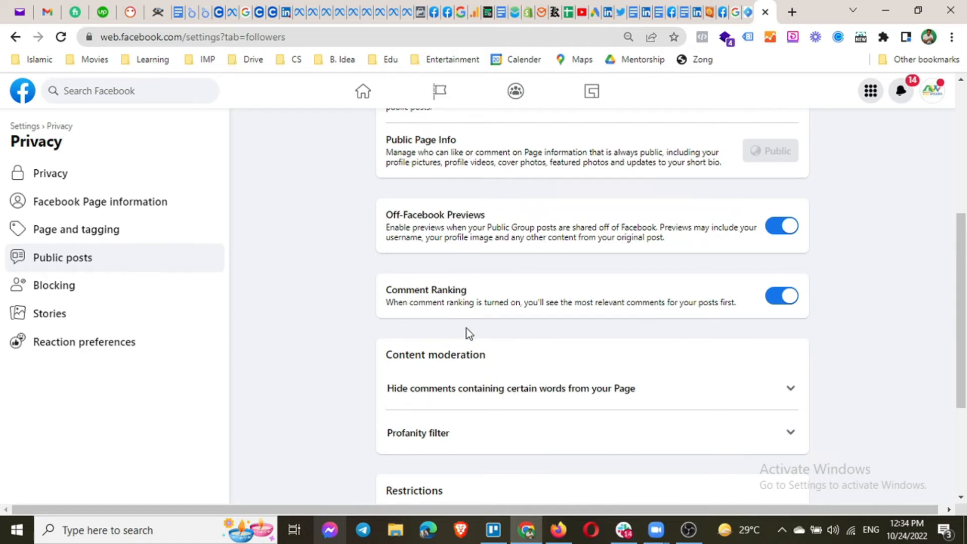
scroll(466, 333, "down", 4)
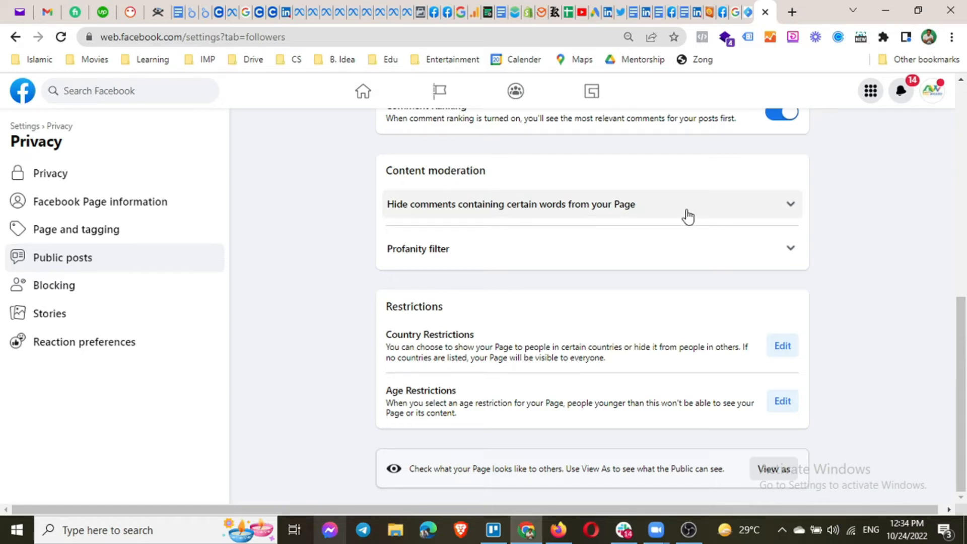
Expand 'Hide comments containing certain words' and add the keywords free, FREE and Free.
left_click(790, 210)
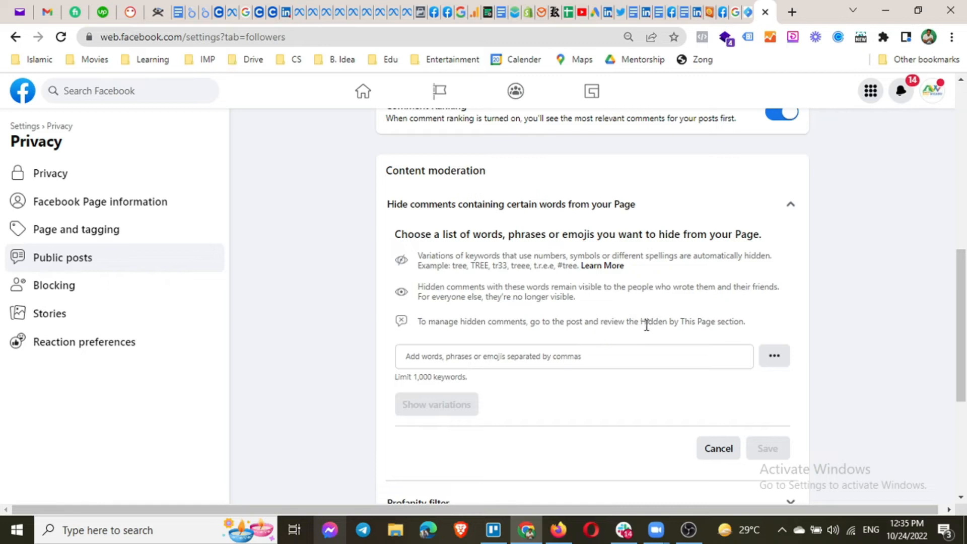
left_click(560, 361)
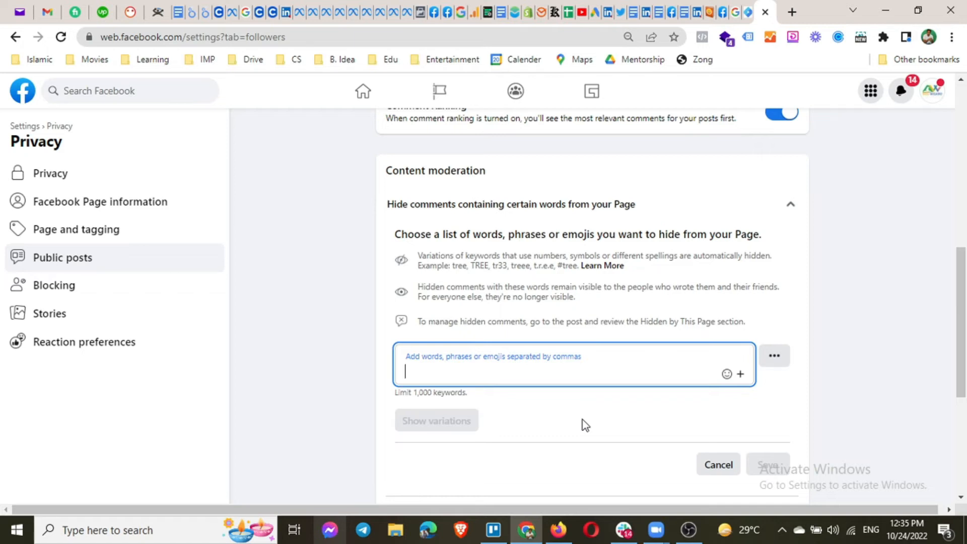
type("free")
key("Return")
type("FREE")
key("Return")
type("Free")
key("Return")
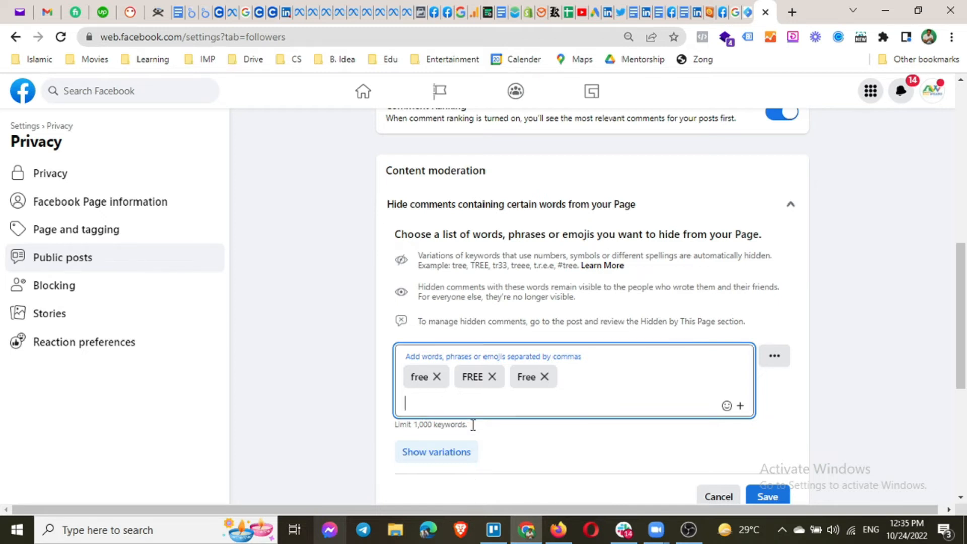
Check keyword variations, remove the FREE and Free variations, recheck, and delete the free keyword.
left_click(454, 452)
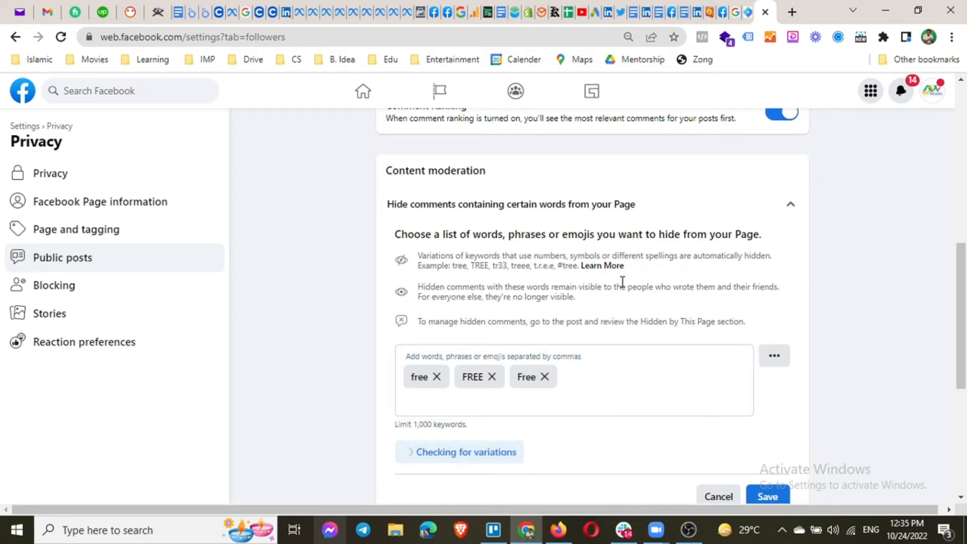
scroll(624, 322, "down", 1)
scroll(629, 347, "down", 1)
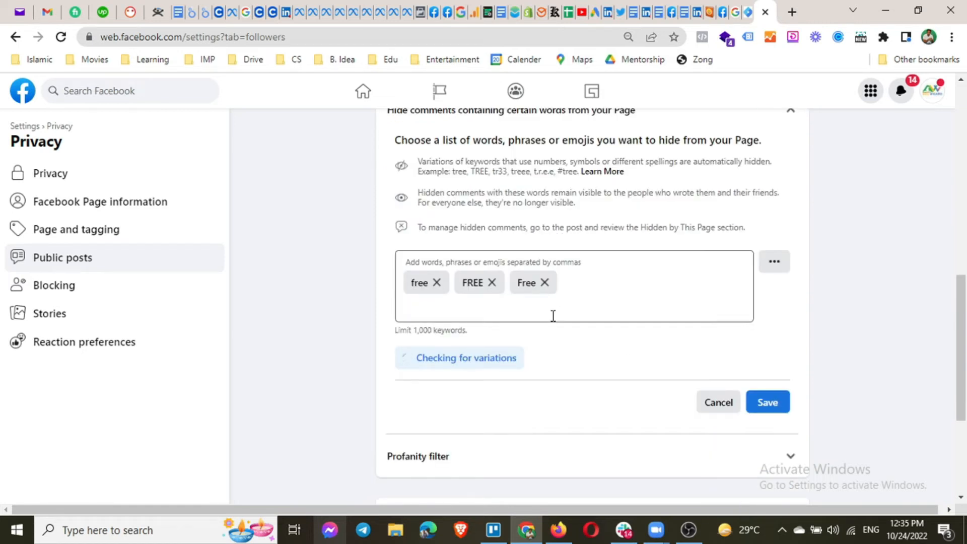
scroll(552, 316, "down", 2)
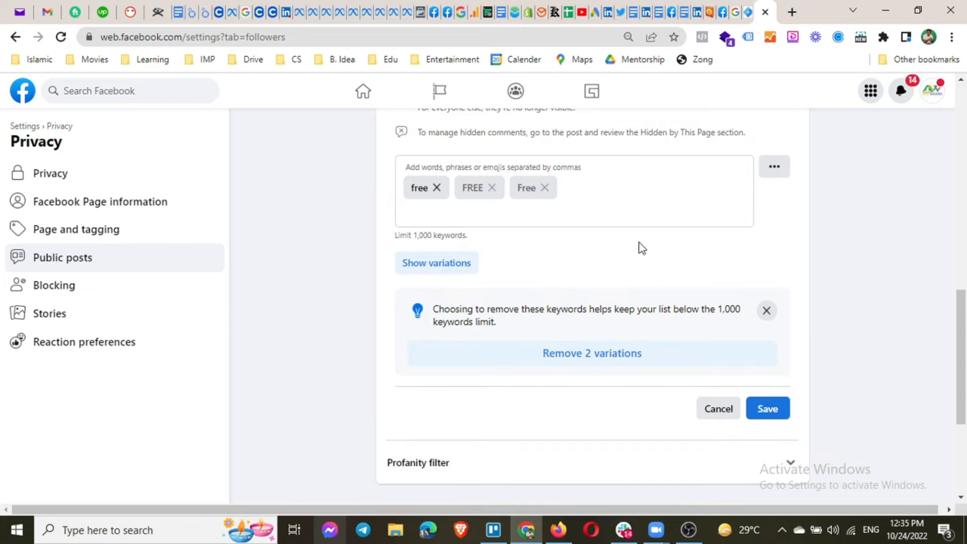
left_click(603, 359)
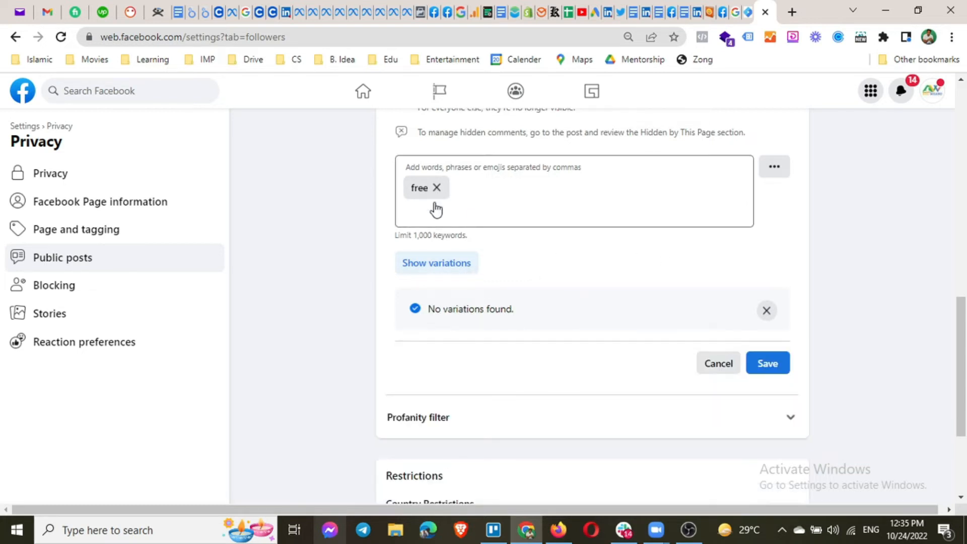
left_click(453, 262)
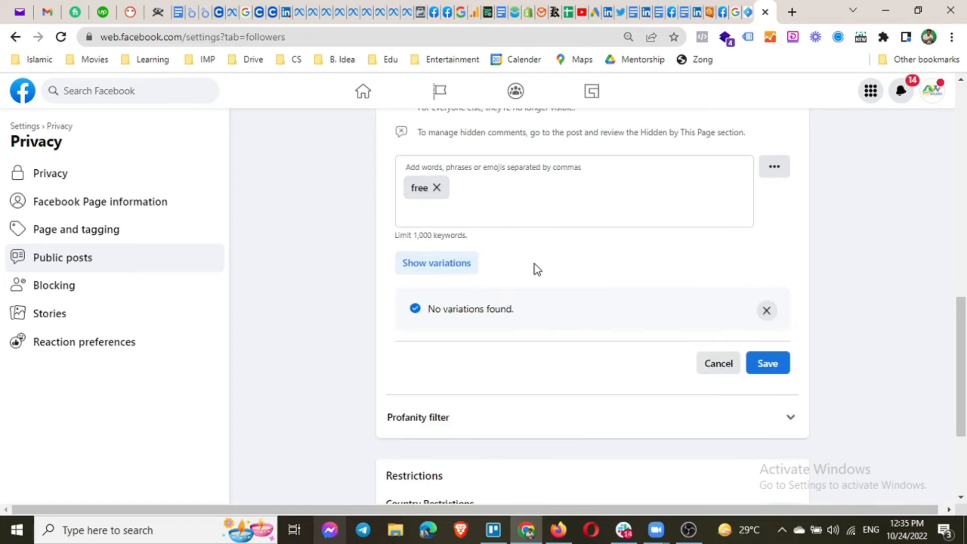
left_click_drag(416, 236, 470, 247)
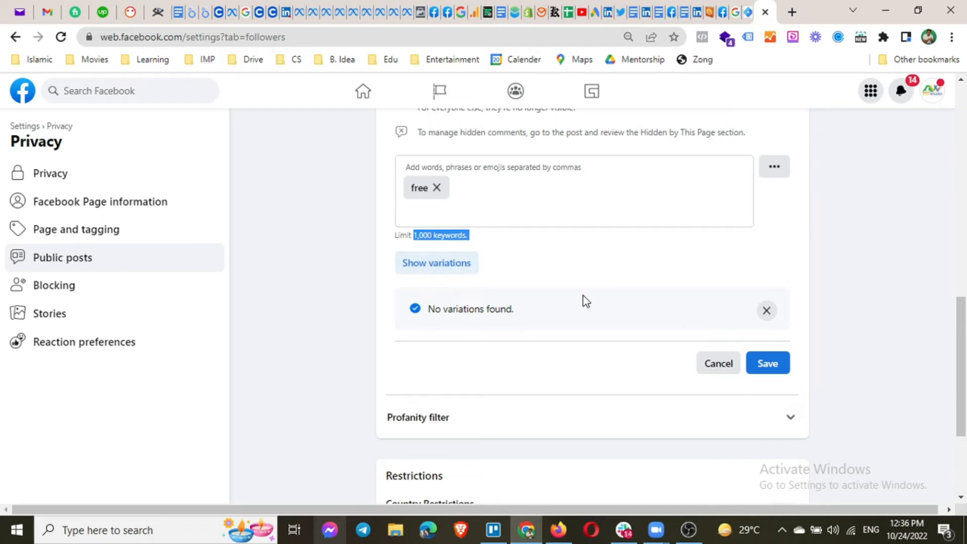
left_click(438, 187)
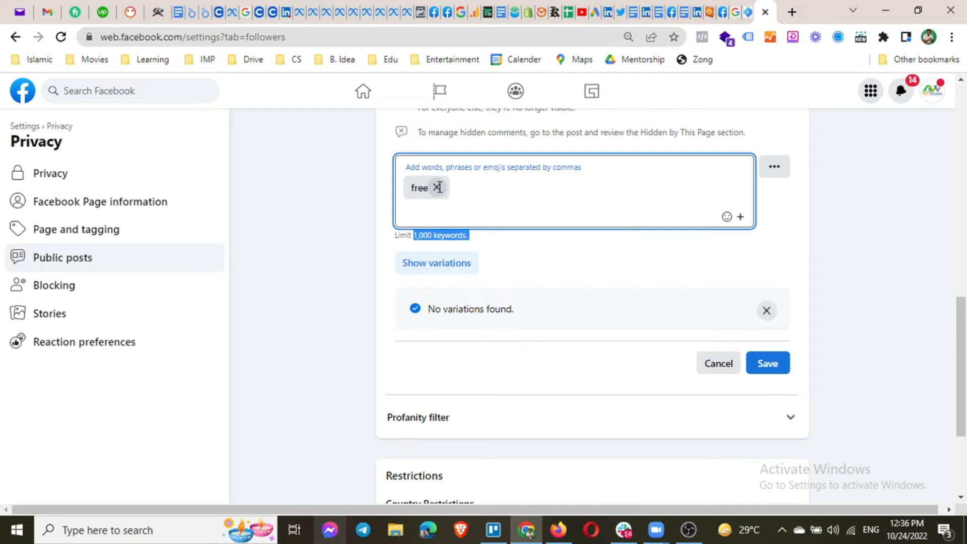
left_click(437, 187)
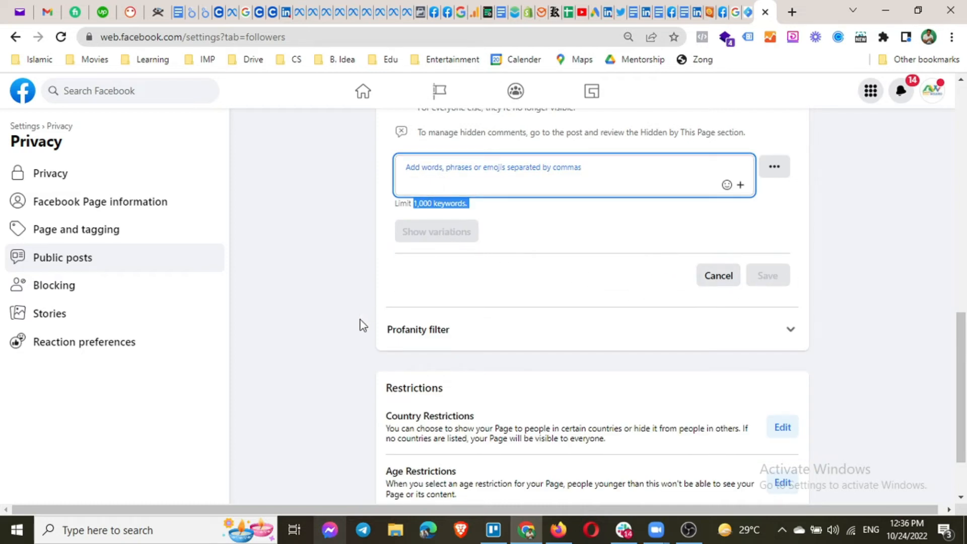
Expand Profanity filter, switch it On, and save.
left_click(469, 330)
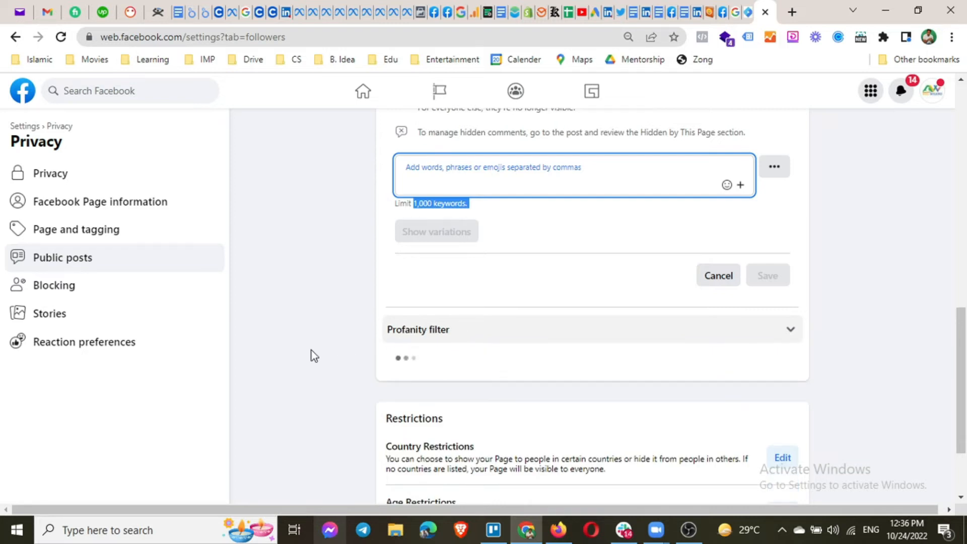
scroll(326, 342, "down", 3)
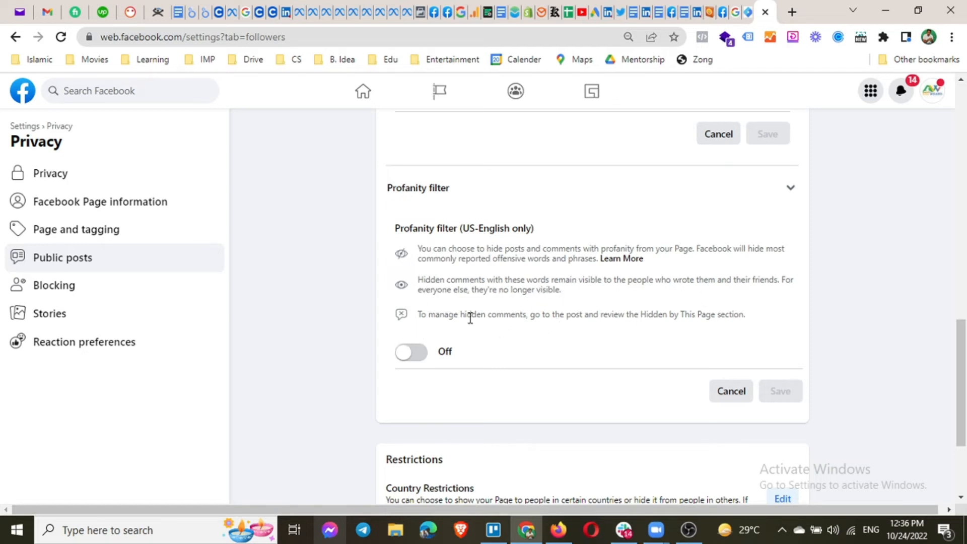
left_click(411, 358)
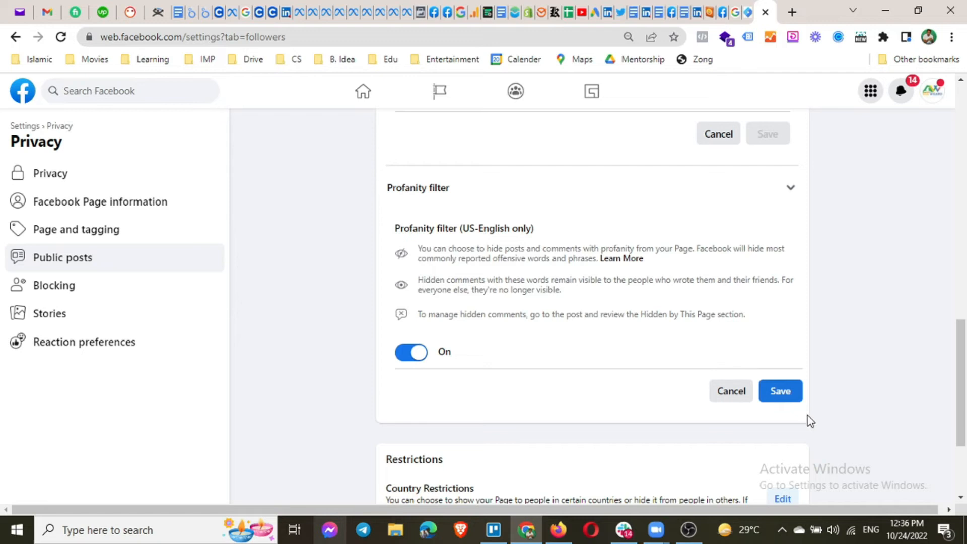
left_click(784, 398)
Add Canada to Country Restrictions and choose 'Show only to certain countries'.
scroll(551, 392, "down", 3)
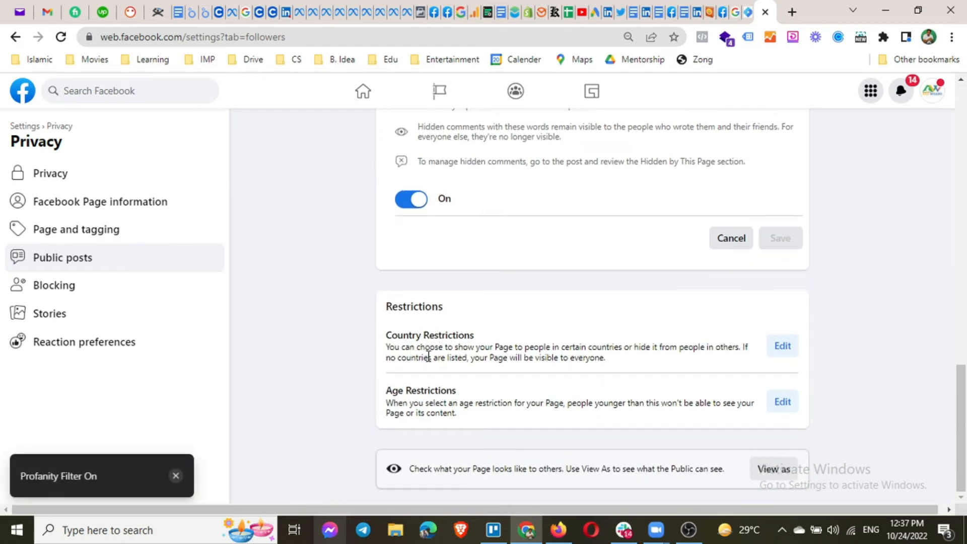
left_click(782, 346)
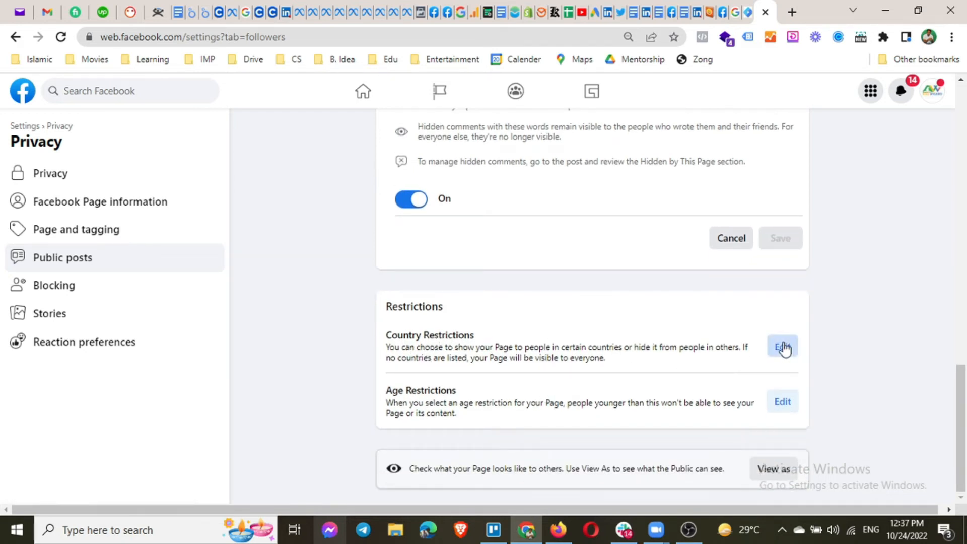
scroll(559, 341, "down", 3)
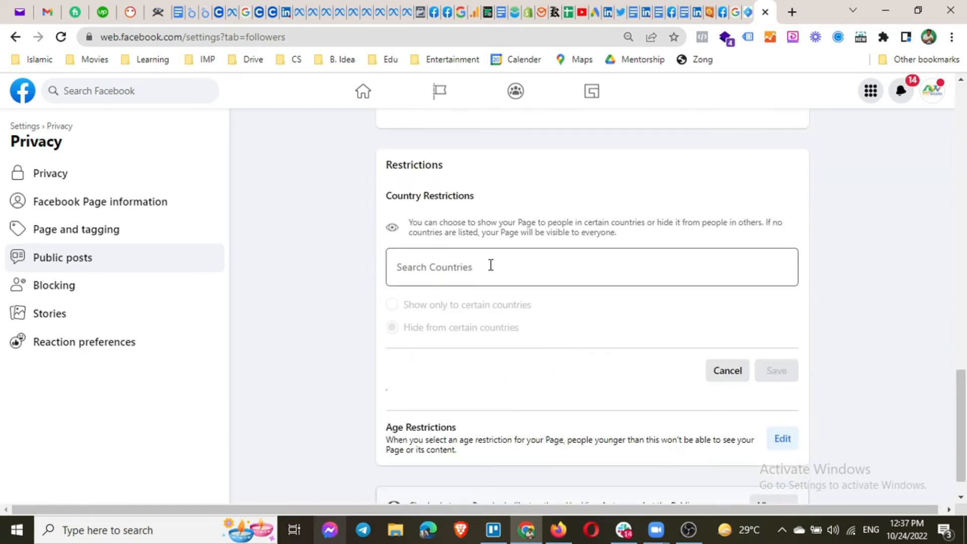
left_click(490, 265)
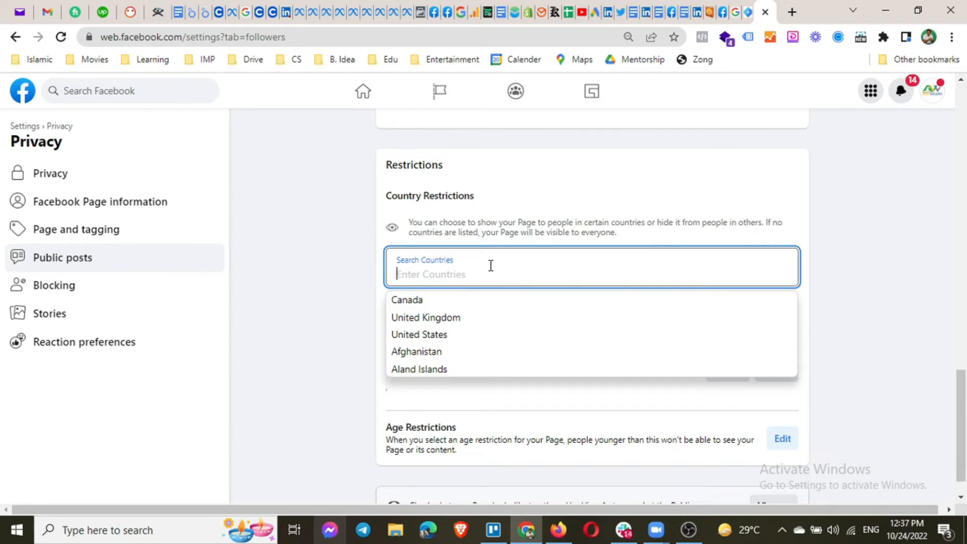
left_click(409, 305)
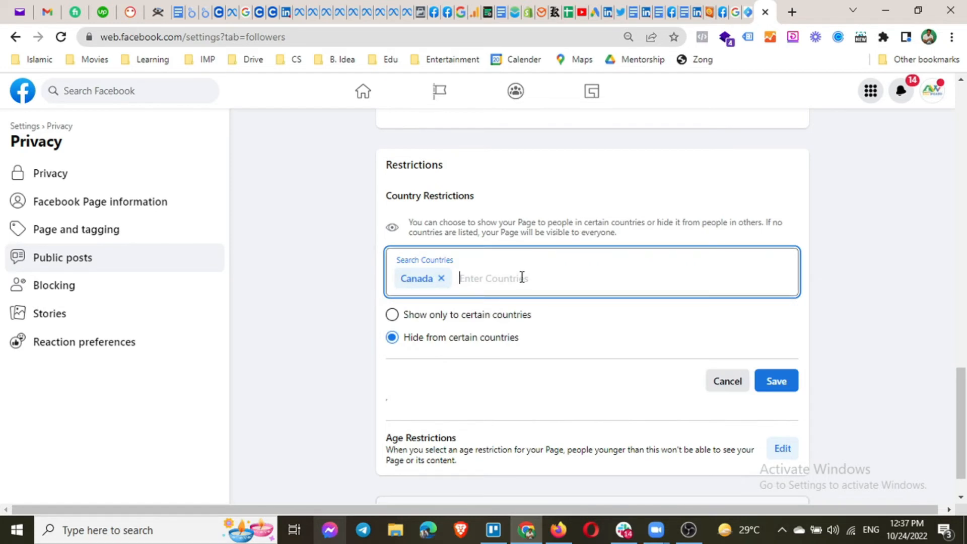
left_click(439, 317)
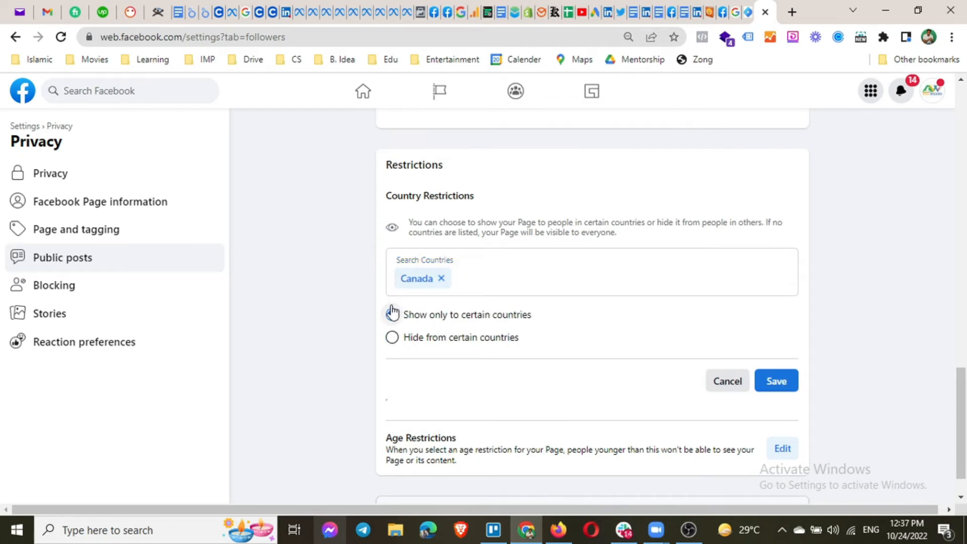
Add United Kingdom, United States and Australia to the country list.
left_click(502, 283)
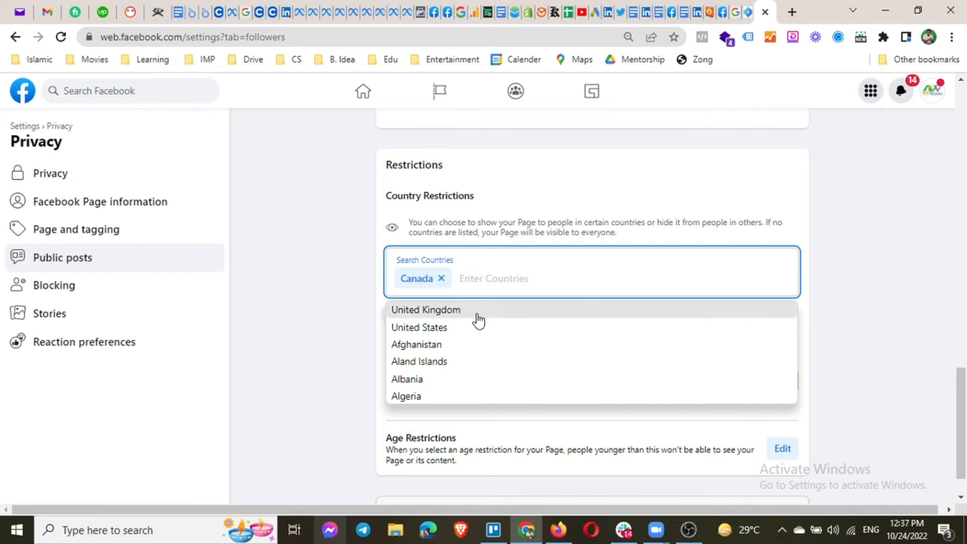
left_click(476, 311)
left_click(587, 281)
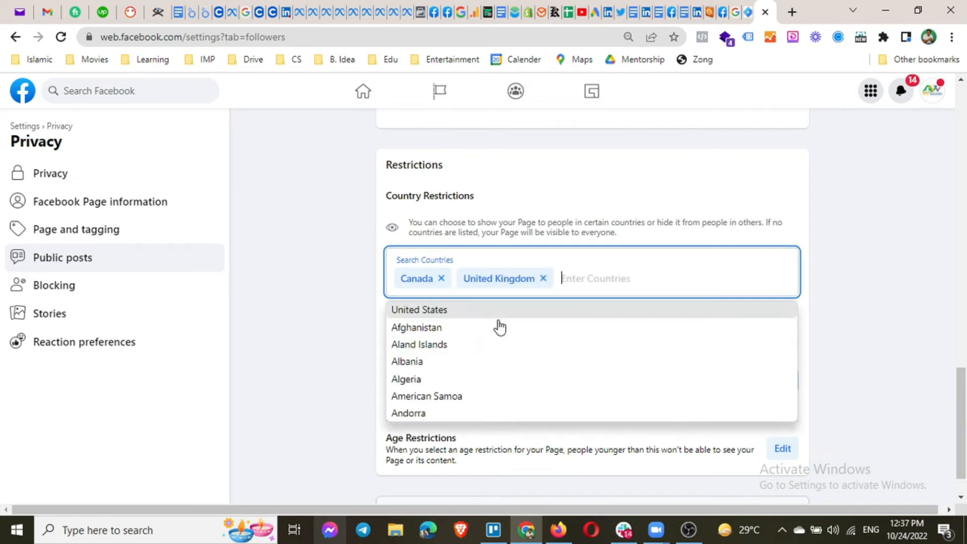
left_click(481, 311)
left_click(663, 274)
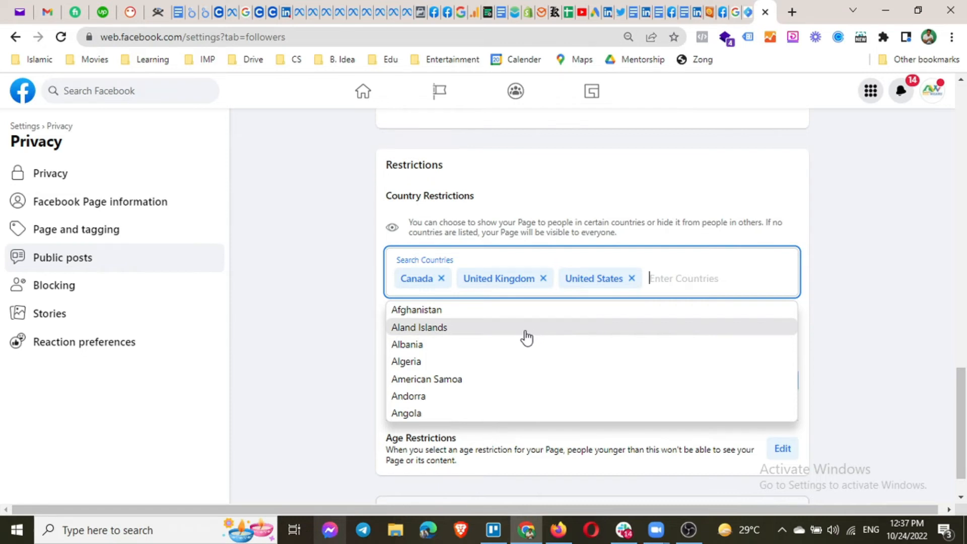
type("autra")
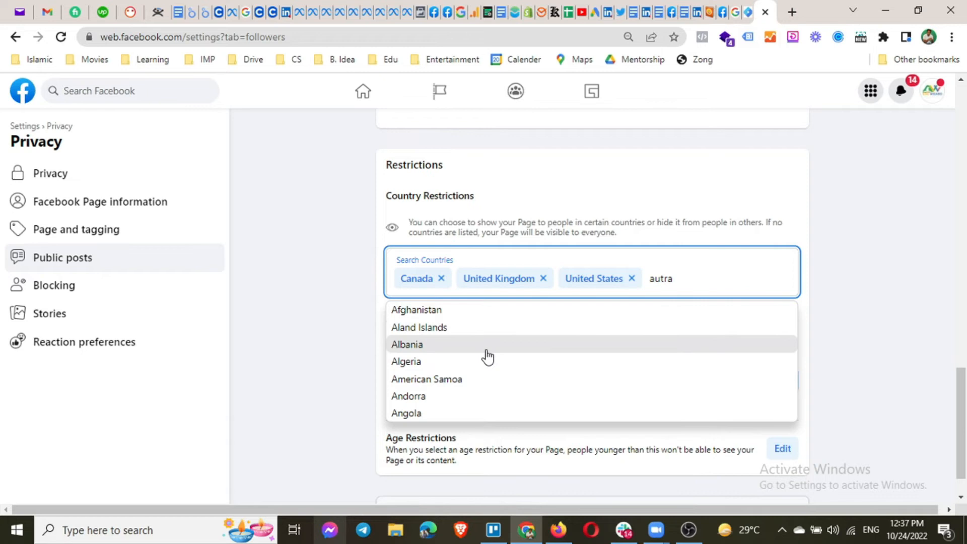
type("lia")
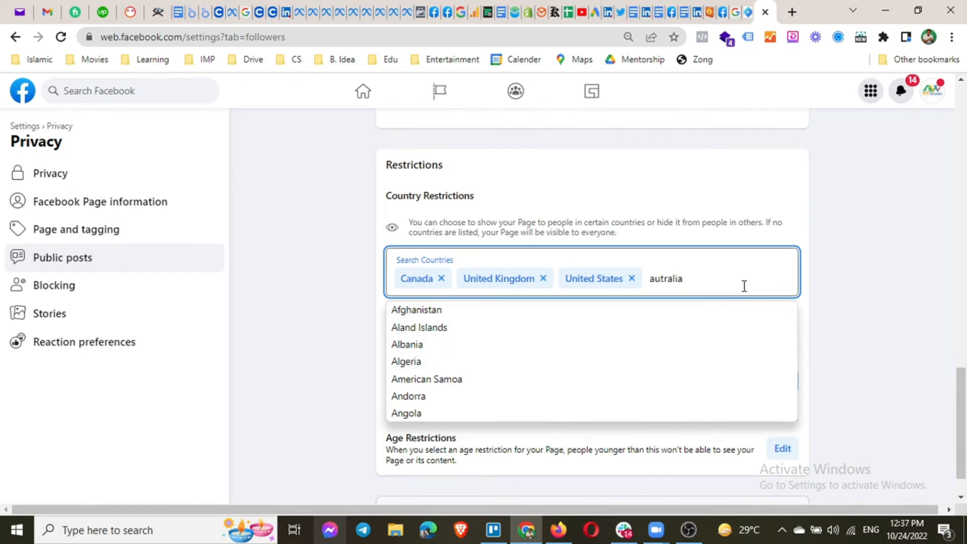
key("BackSpace")
key("BackSpace")
key("BackSpace")
key("BackSpace")
key("BackSpace")
type("ust")
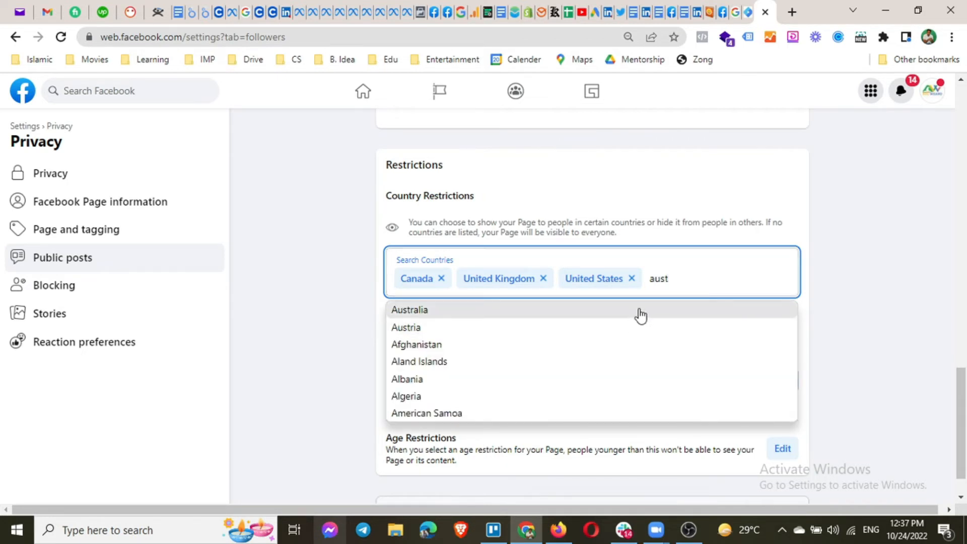
left_click(639, 312)
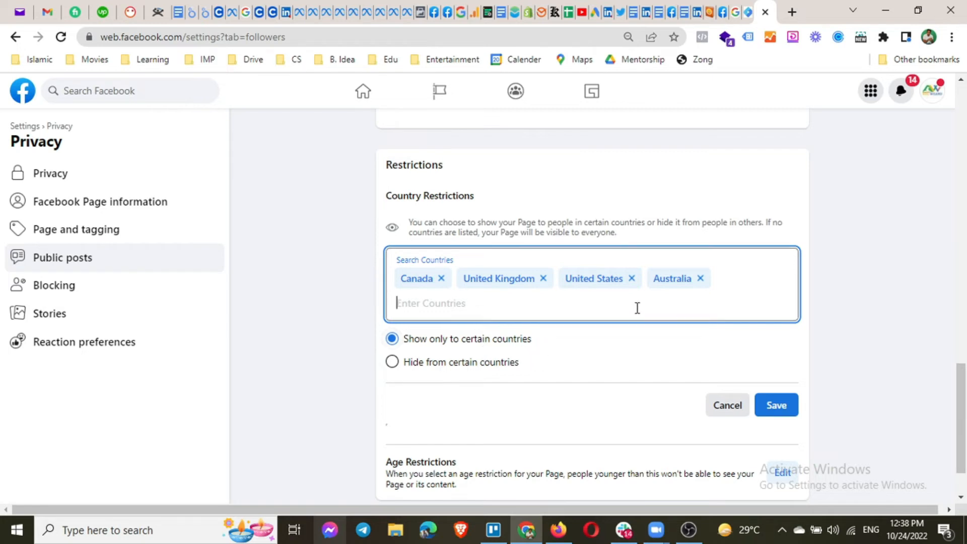
Remove Australia, United States, United Kingdom and Canada, switching the mode to 'Hide from certain countries'.
left_click(700, 280)
left_click(631, 278)
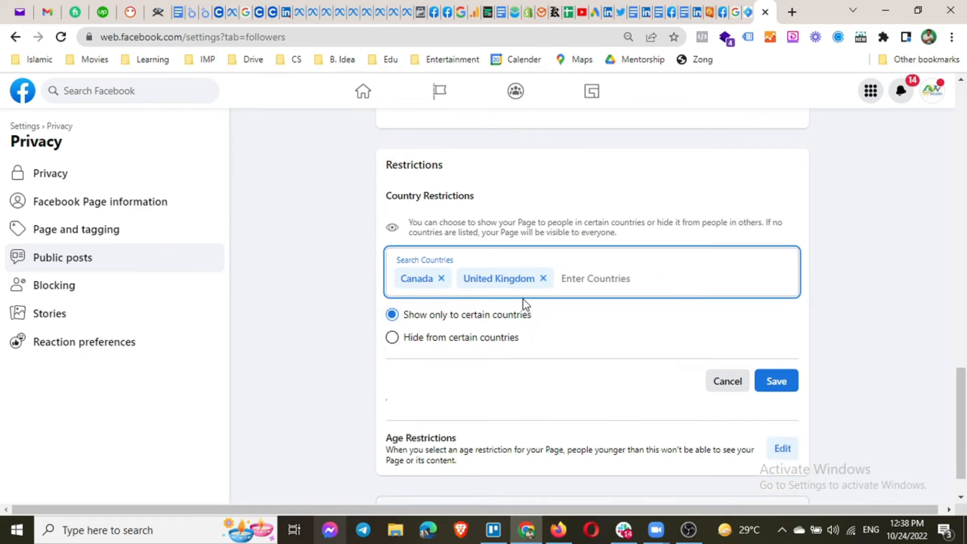
left_click(542, 279)
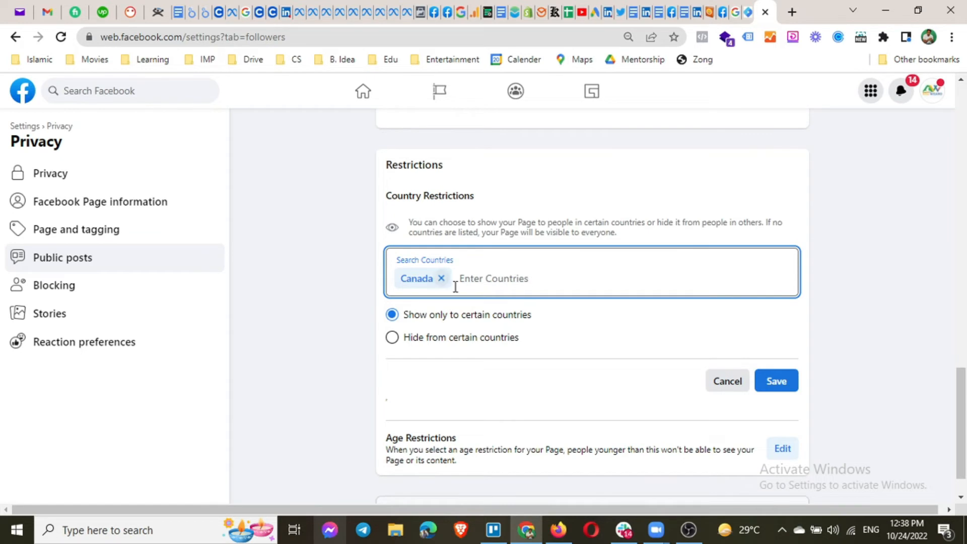
left_click_drag(444, 338, 438, 339)
left_click(422, 339)
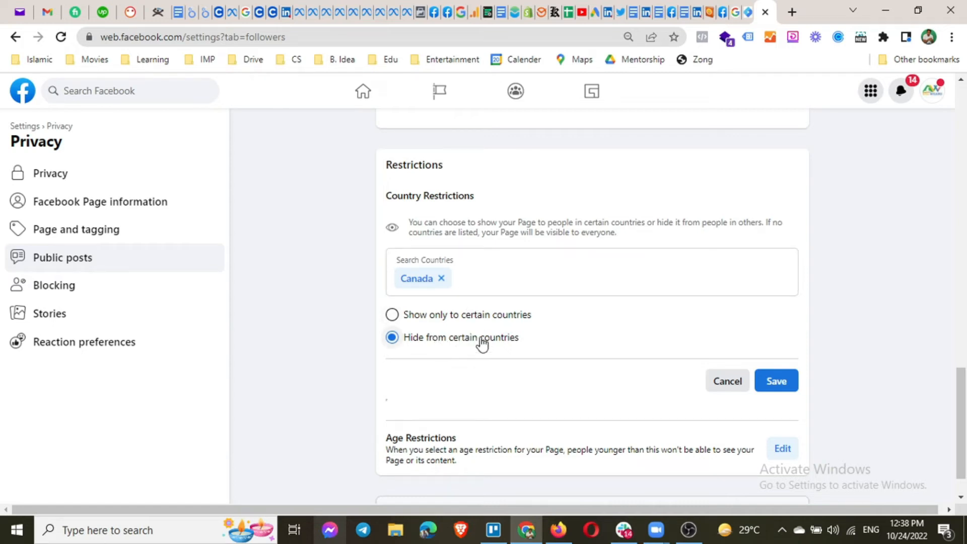
left_click(442, 278)
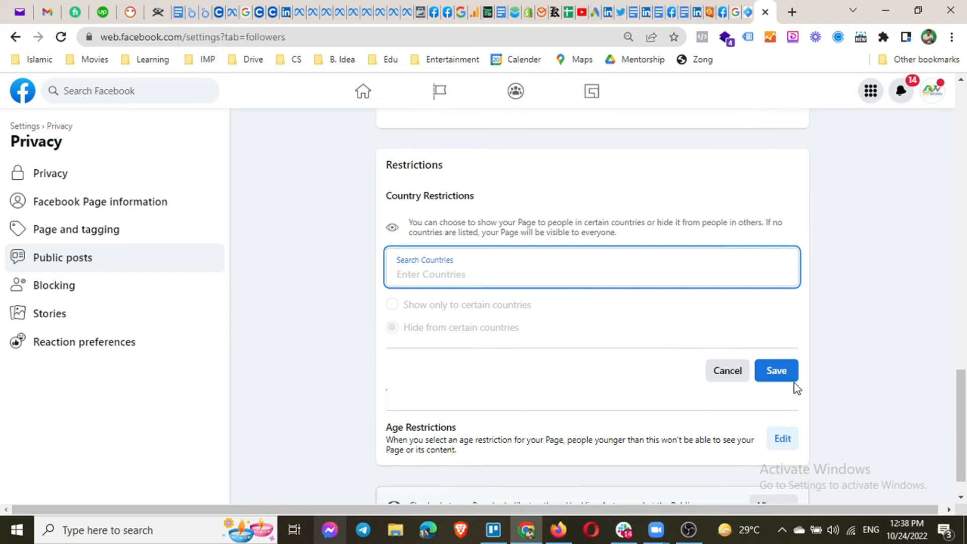
scroll(470, 388, "down", 1)
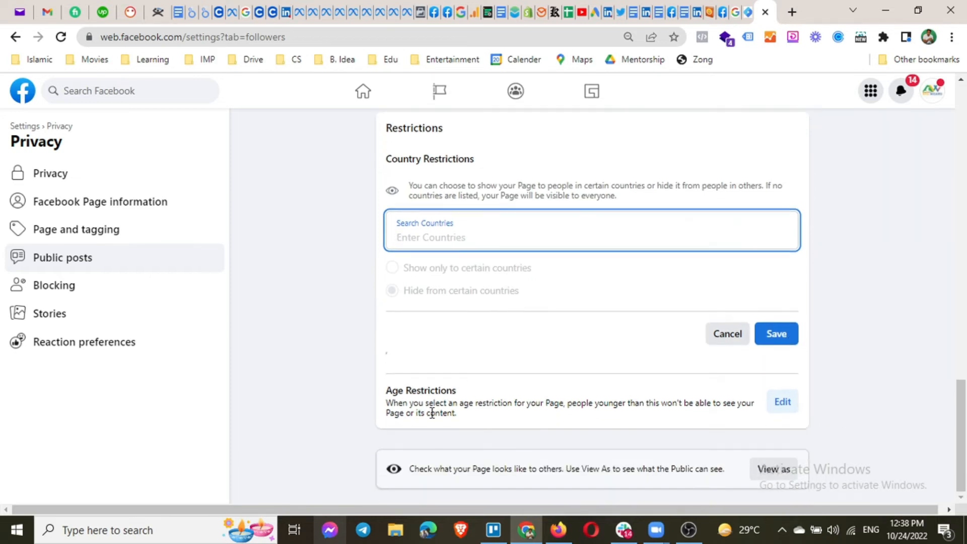
Leave the age restriction at Public, cancel both restriction edits, and go to Blocking settings.
left_click(523, 393)
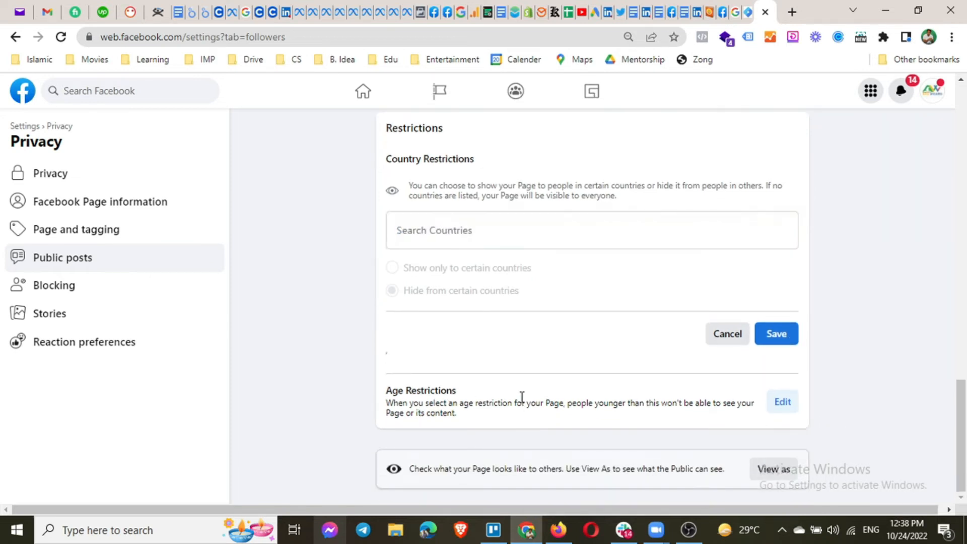
left_click(782, 402)
scroll(549, 406, "down", 3)
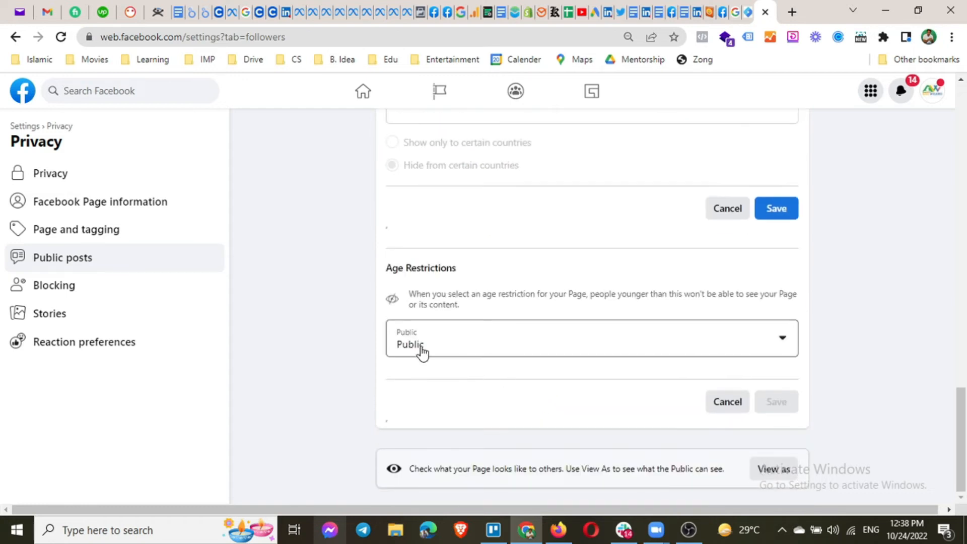
left_click(475, 353)
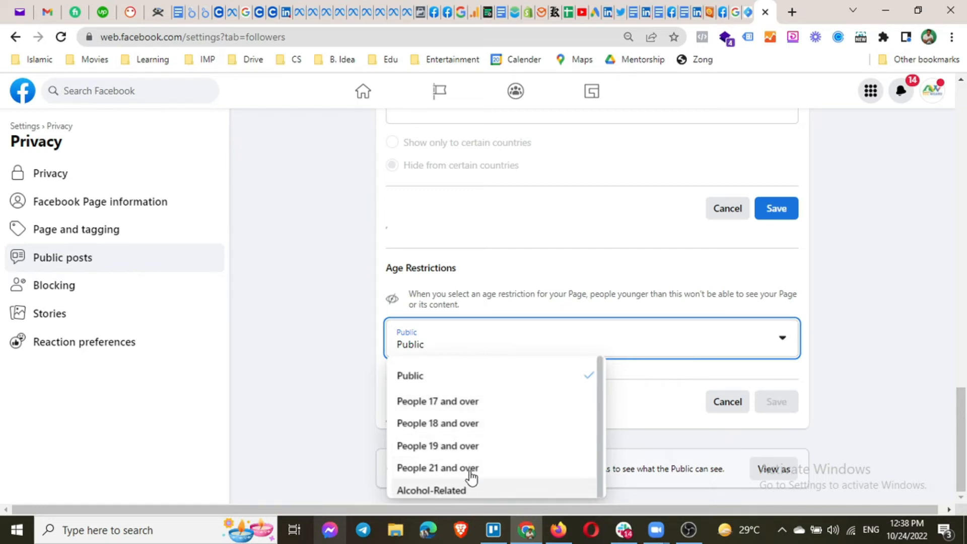
left_click(465, 377)
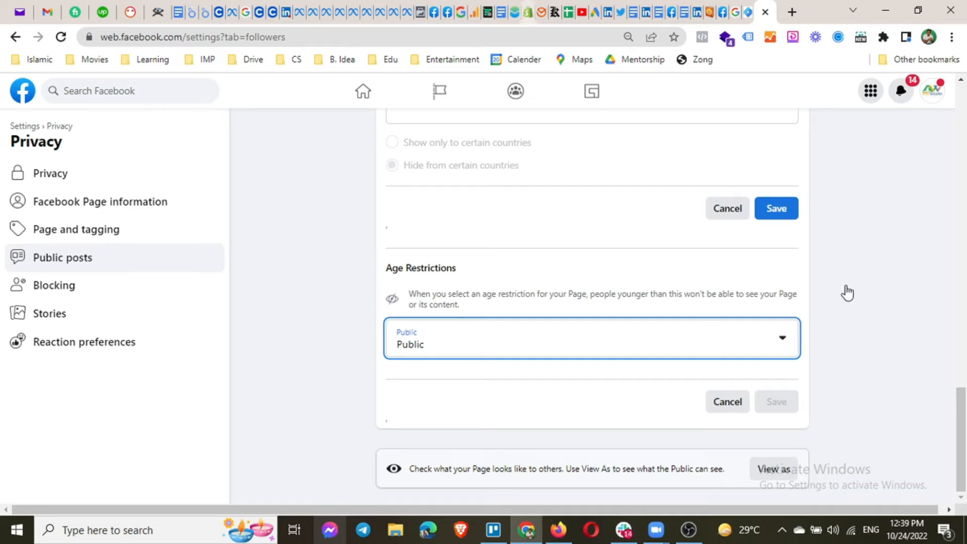
left_click(725, 402)
left_click(717, 335)
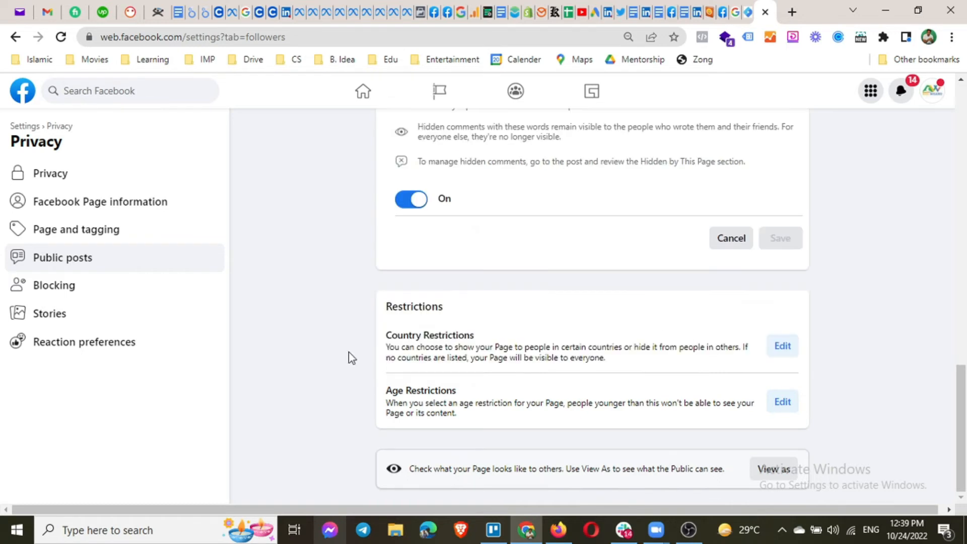
left_click(113, 297)
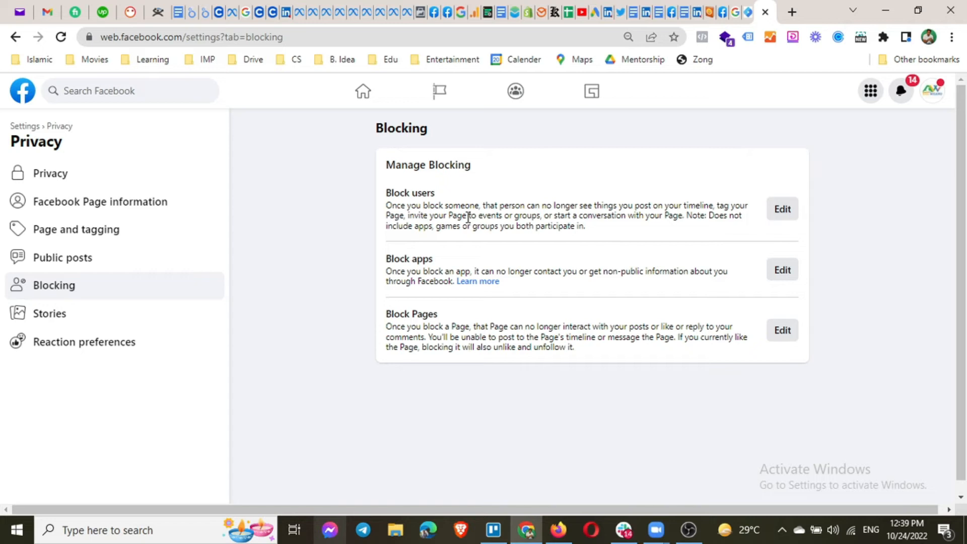
Review the Block users, Block apps and Block Pages options, then go to Stories settings.
left_click(775, 212)
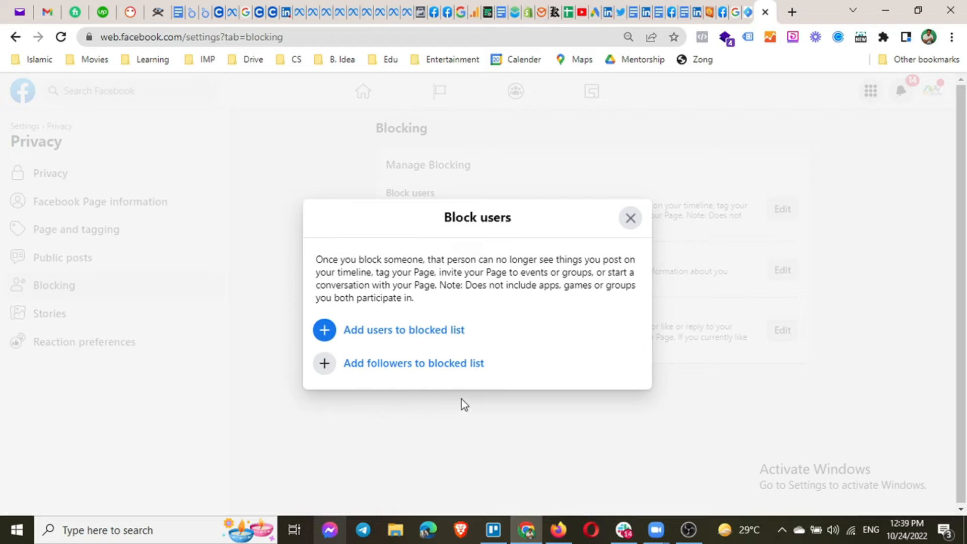
left_click(632, 220)
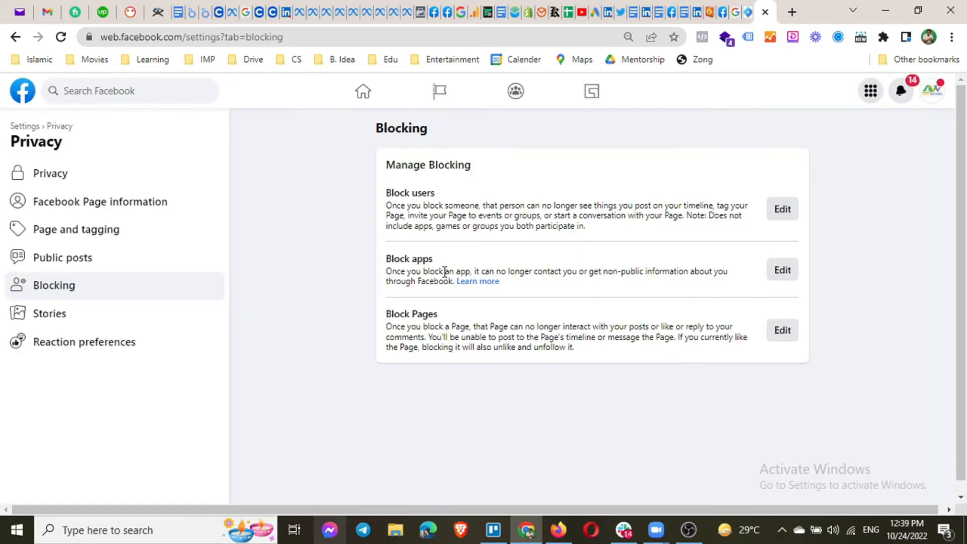
left_click_drag(385, 259, 427, 262)
left_click_drag(386, 314, 439, 317)
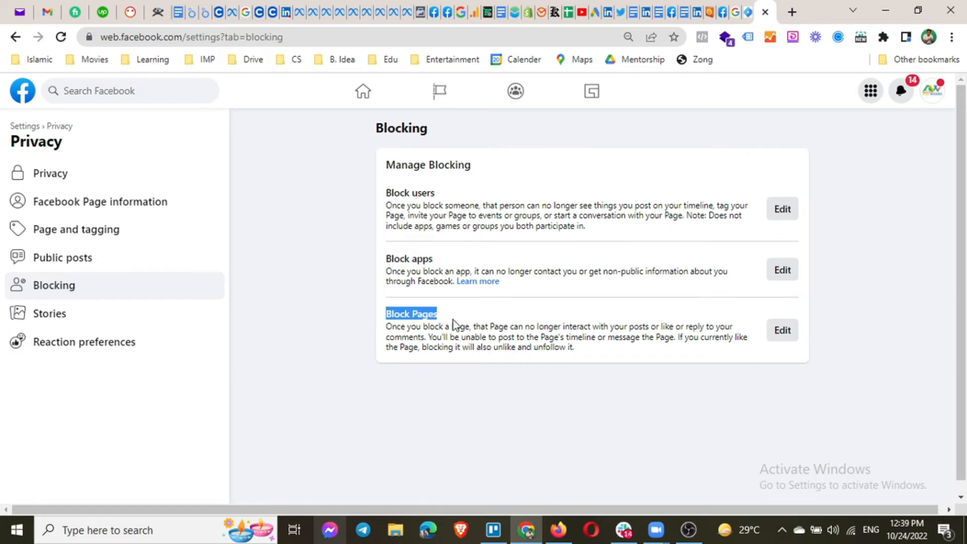
left_click(92, 322)
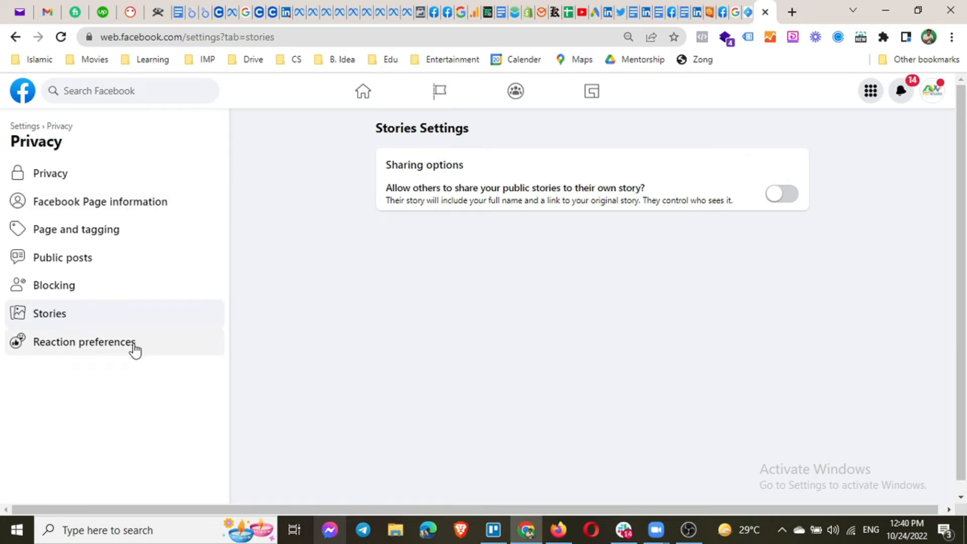
View Reaction preferences, then return to General Page settings listing Name and Username.
left_click(110, 358)
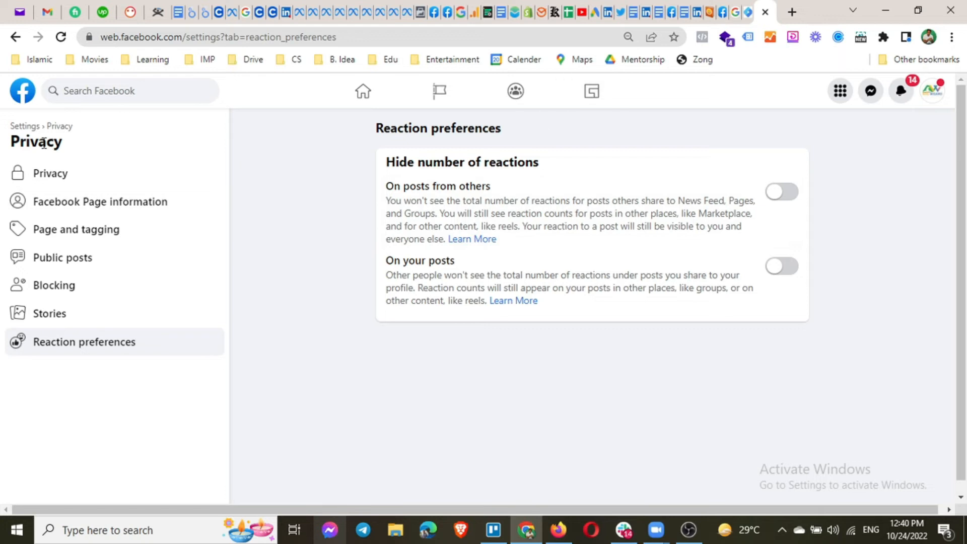
left_click(31, 129)
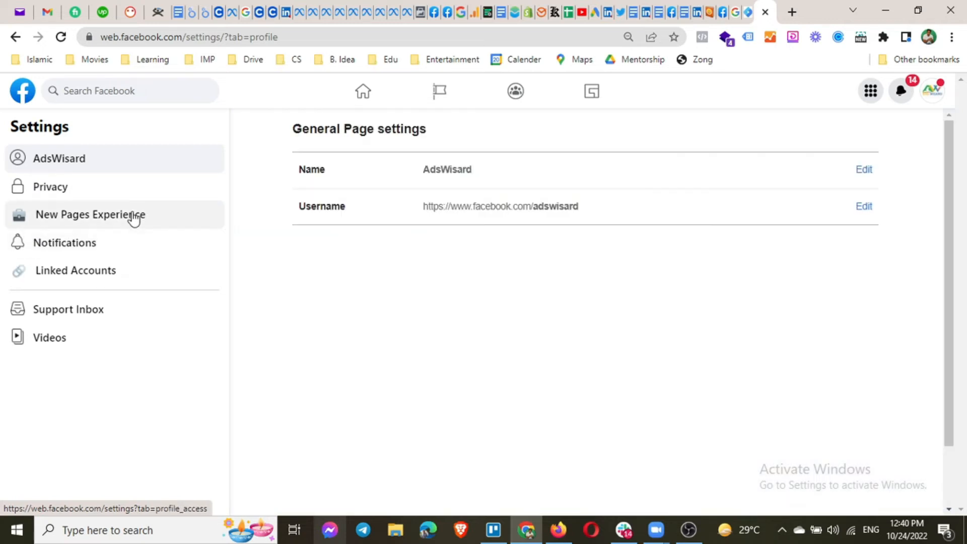
Open Page access, look through the people listed, and start adding someone with Facebook access.
left_click(117, 220)
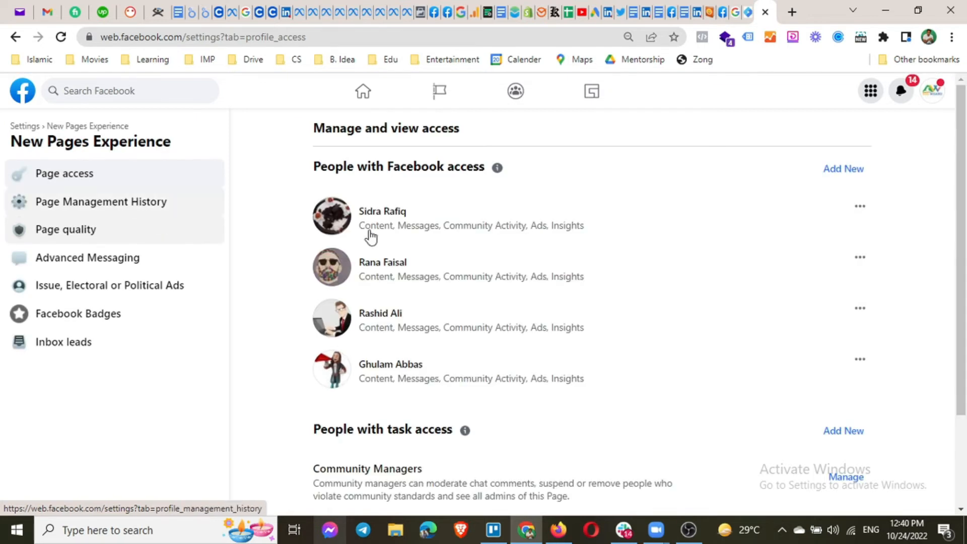
scroll(353, 262, "down", 3)
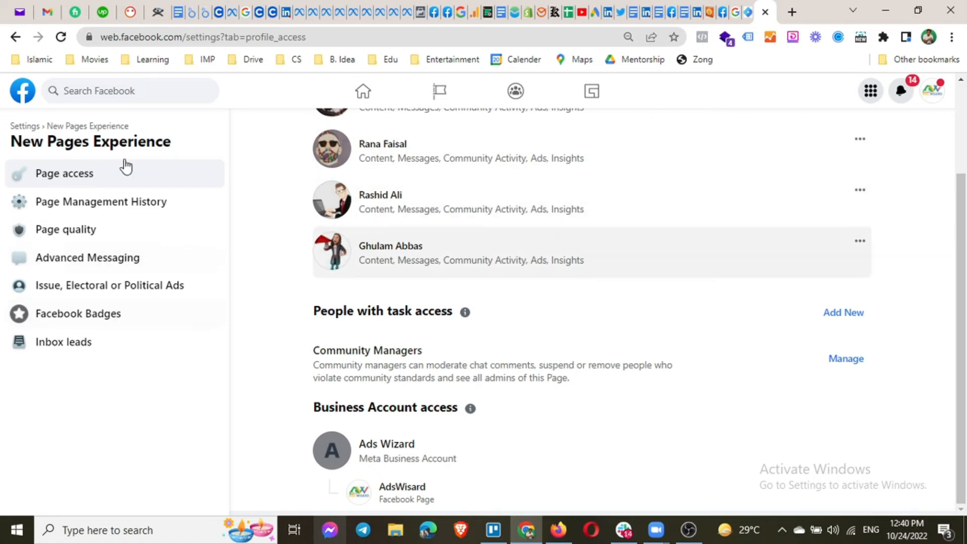
left_click(933, 92)
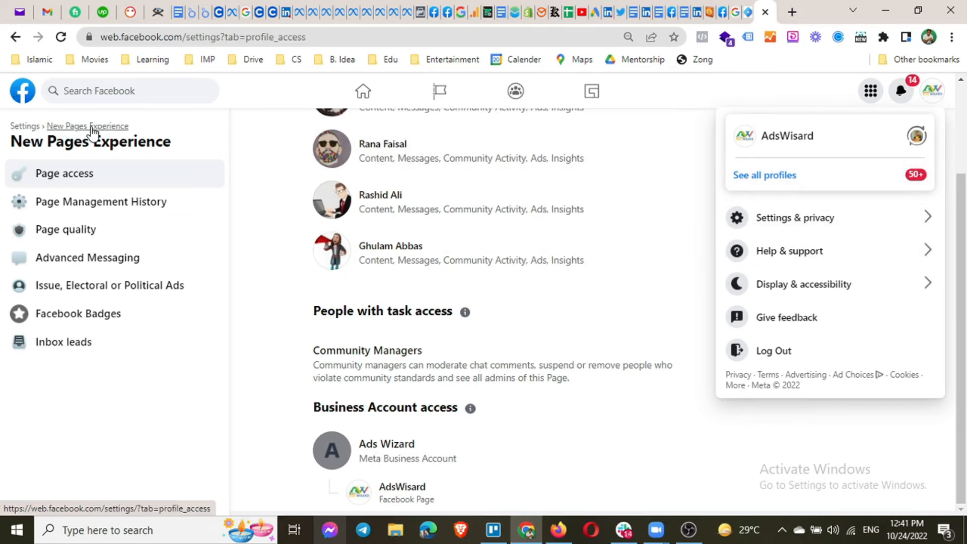
left_click(252, 397)
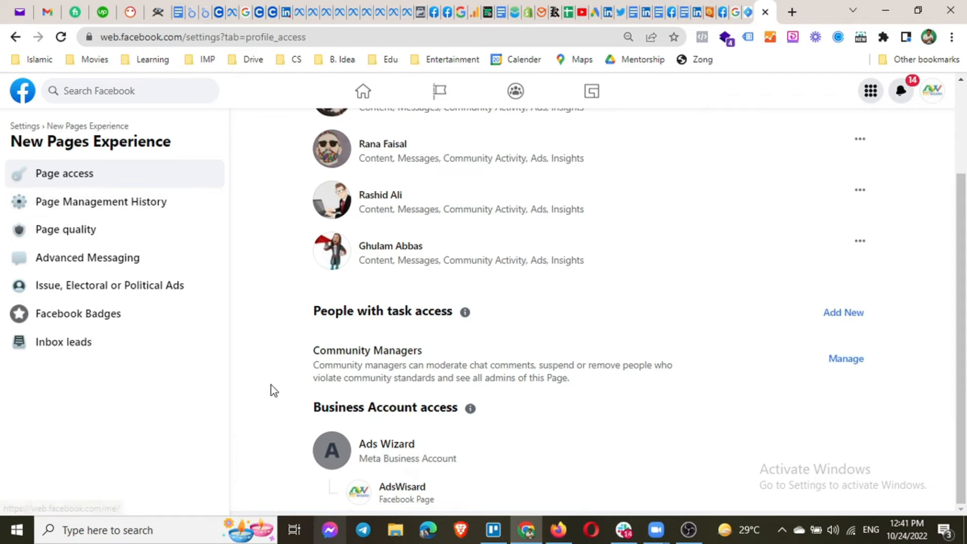
scroll(690, 356, "up", 2)
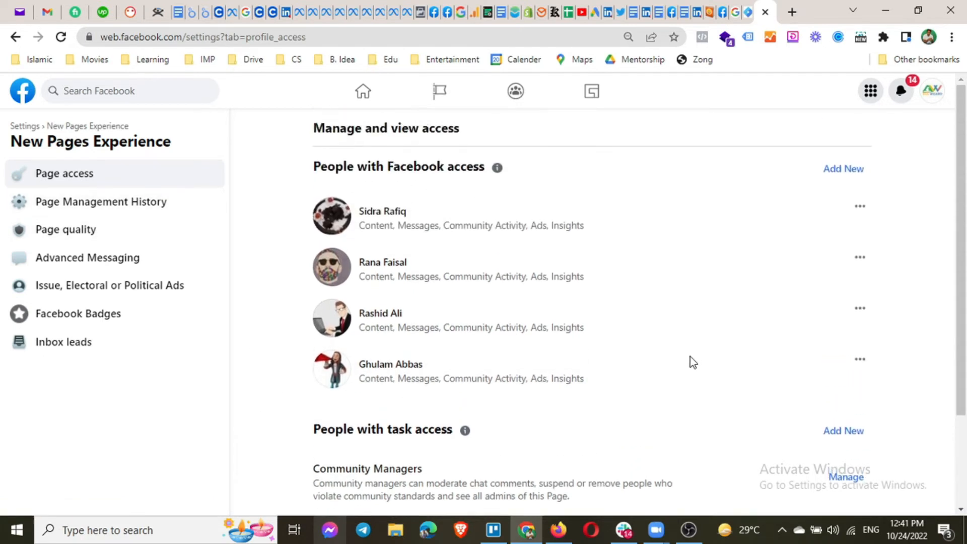
scroll(690, 362, "up", 1)
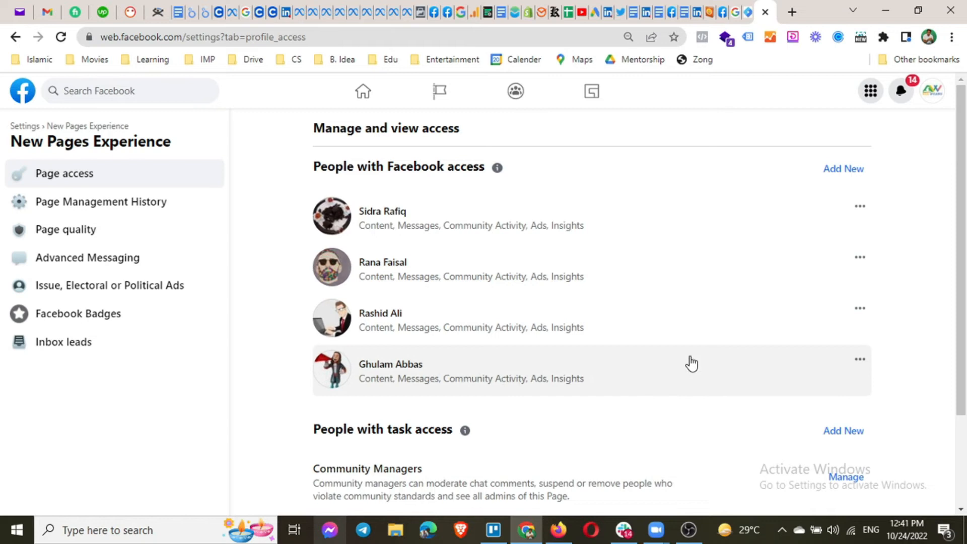
left_click(836, 170)
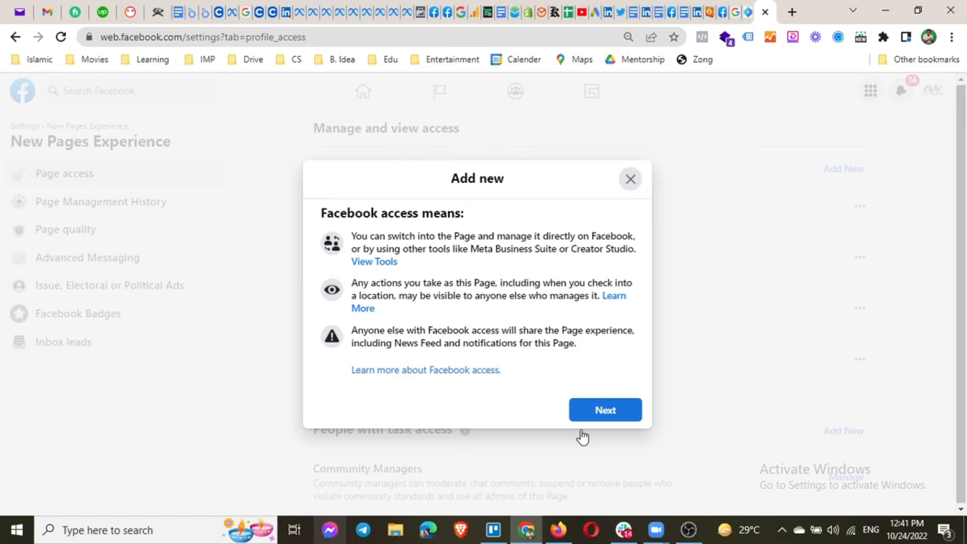
Search for the person by name and select them for Facebook access to the Page.
left_click(610, 417)
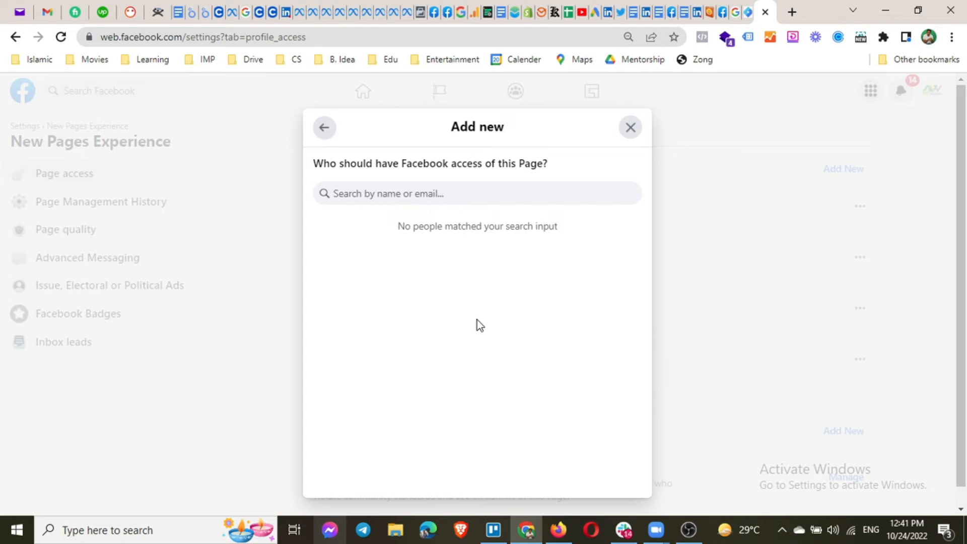
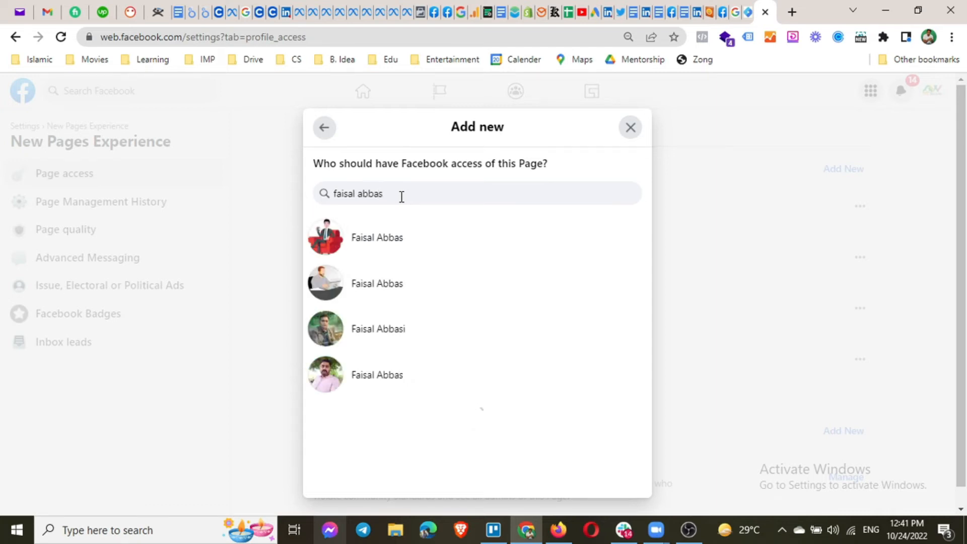
left_click(412, 252)
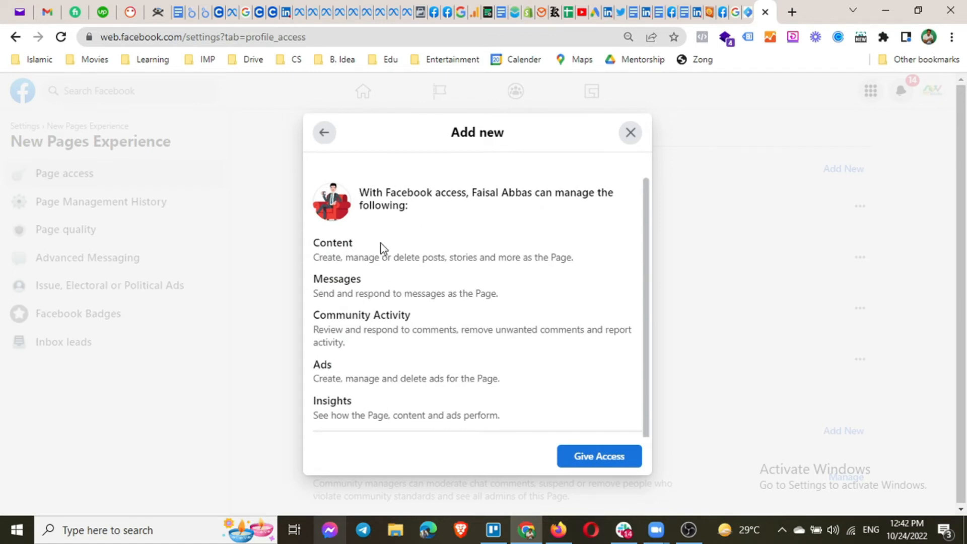
Review the Content and Messages permissions being granted, leaving full control off.
scroll(380, 244, "down", 2)
scroll(371, 237, "up", 2)
left_click_drag(356, 243, 320, 242)
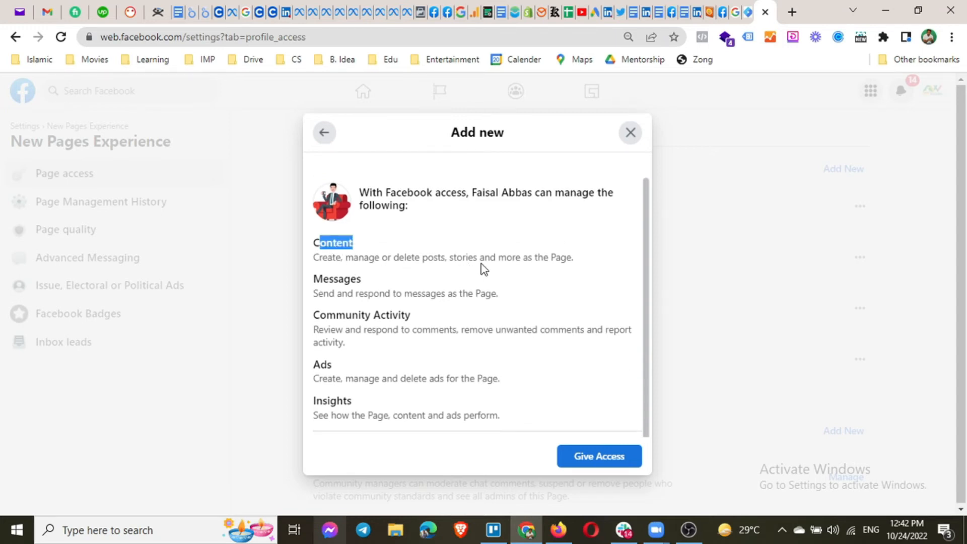
left_click(557, 260)
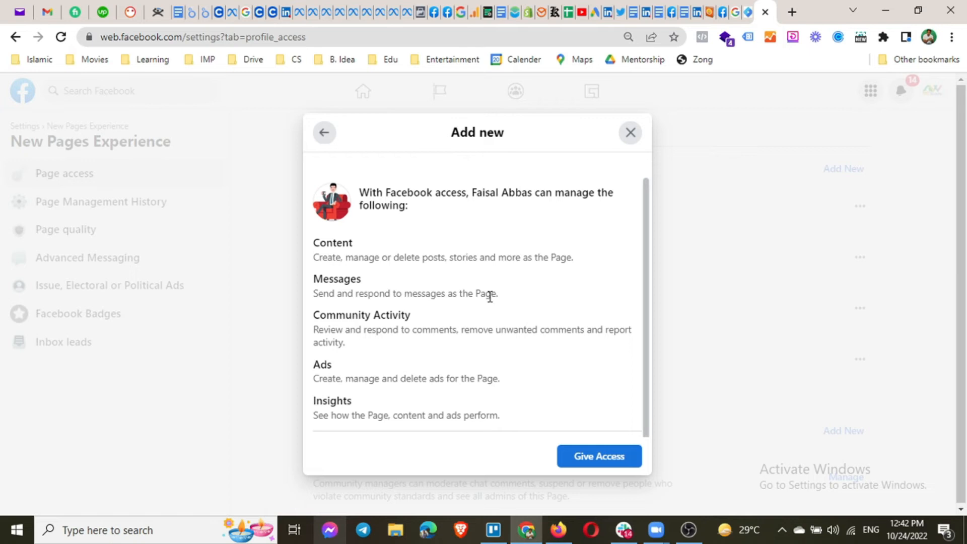
left_click_drag(496, 294, 455, 297)
scroll(459, 325, "down", 1)
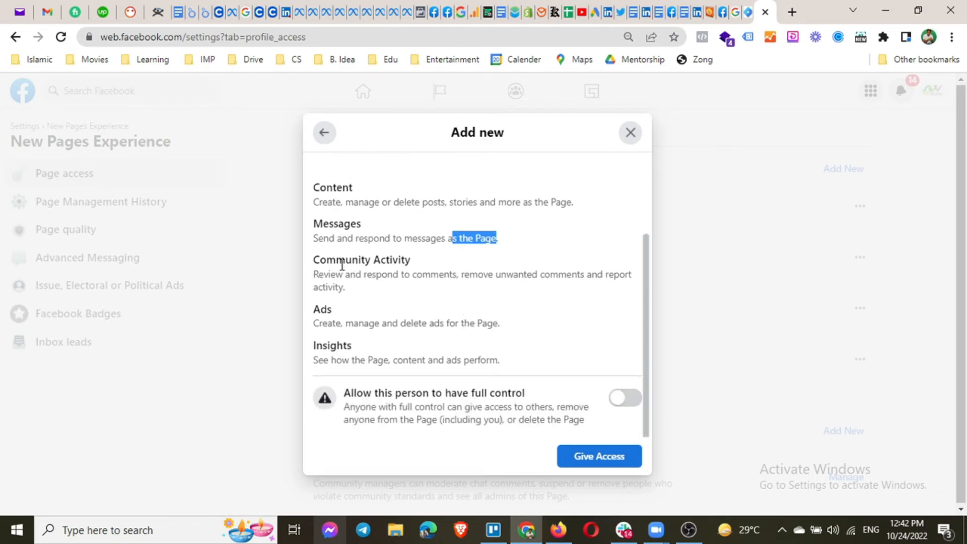
left_click(391, 278)
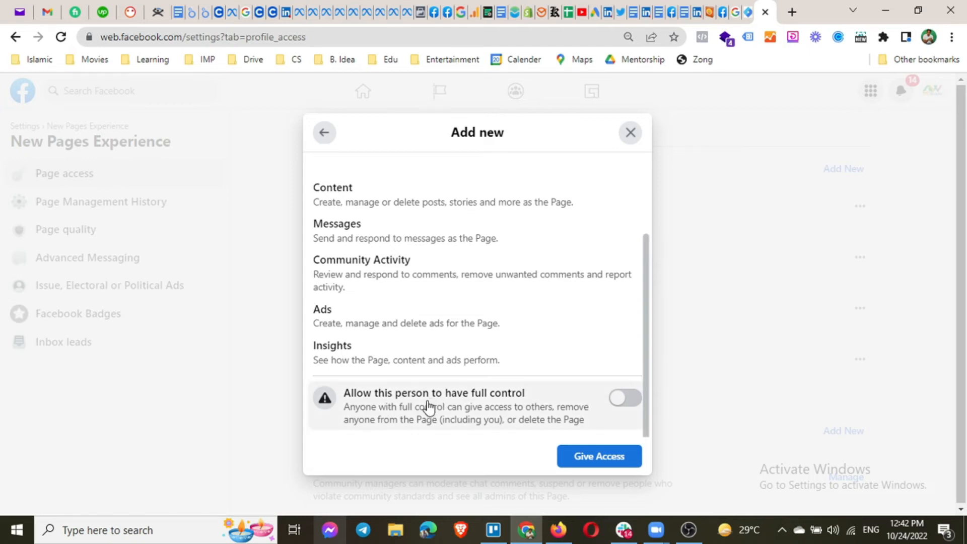
scroll(427, 405, "up", 2)
scroll(499, 312, "down", 2)
scroll(473, 334, "up", 1)
scroll(473, 334, "down", 1)
scroll(524, 312, "up", 3)
scroll(524, 319, "down", 3)
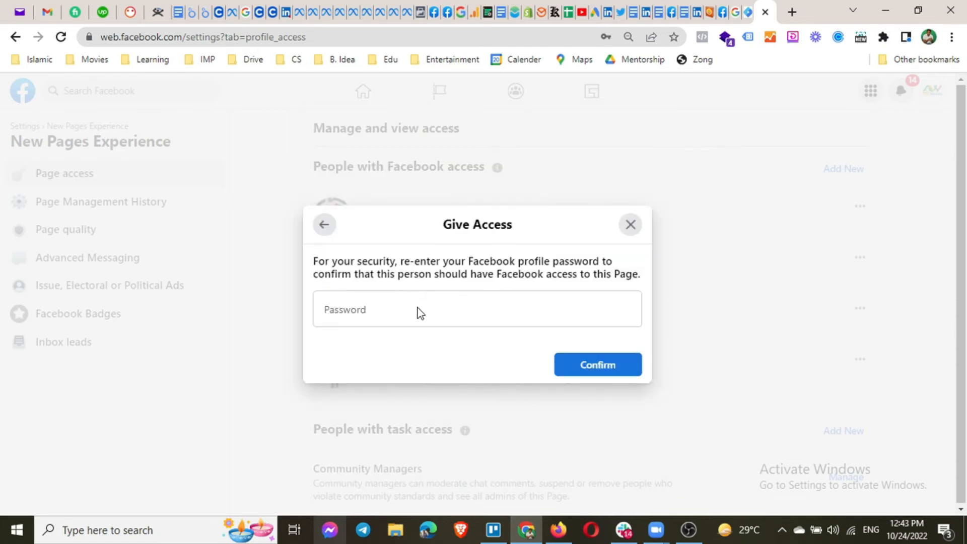
Enter the account password and confirm, sending the person a 31-day Page access invitation.
left_click(415, 308)
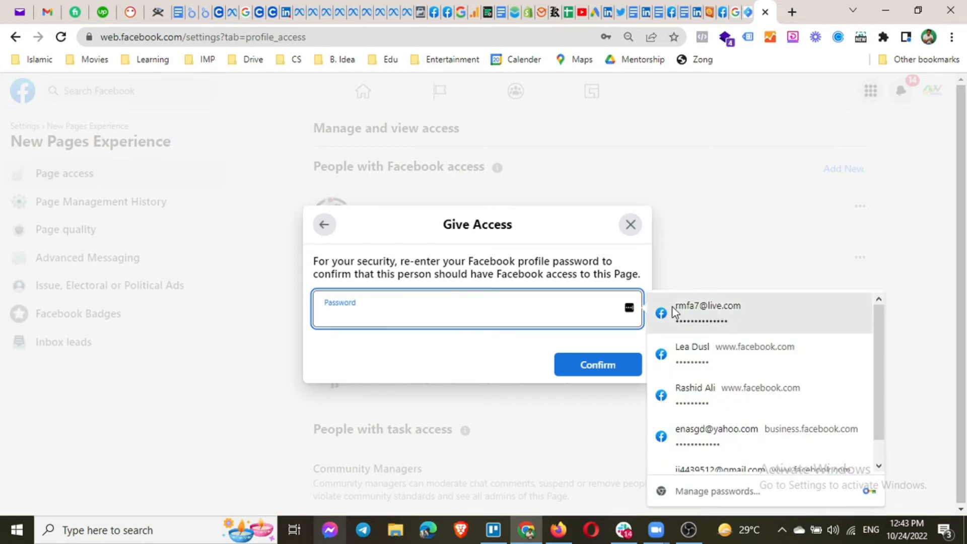
left_click(703, 326)
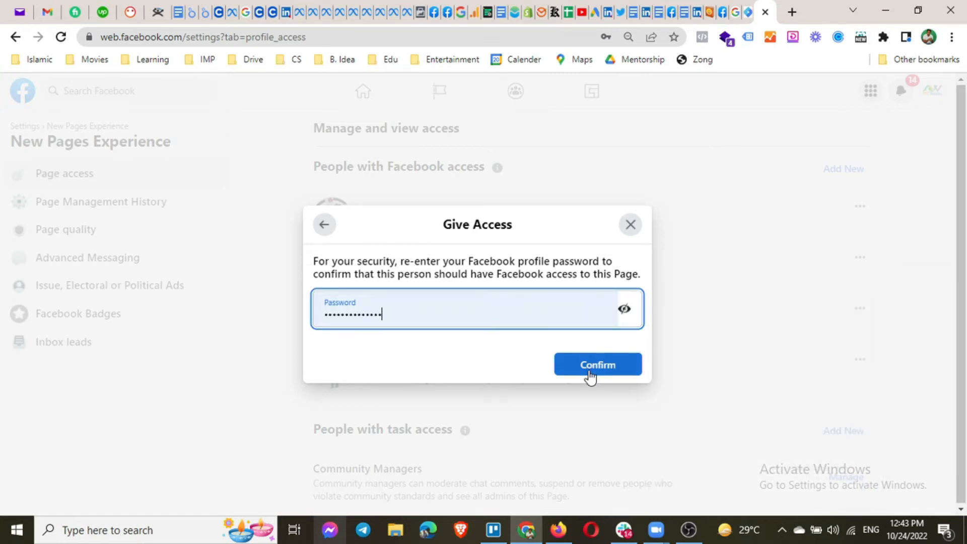
left_click(588, 373)
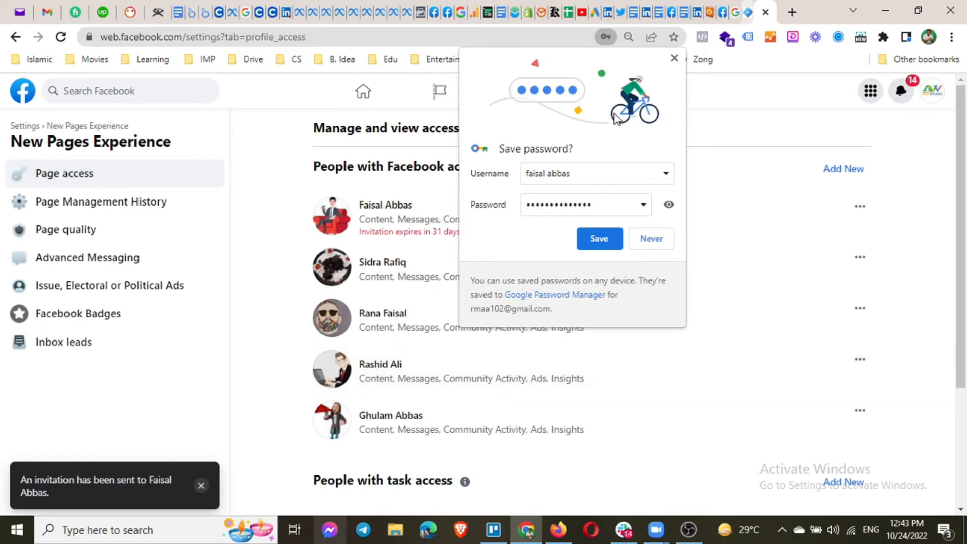
left_click(674, 58)
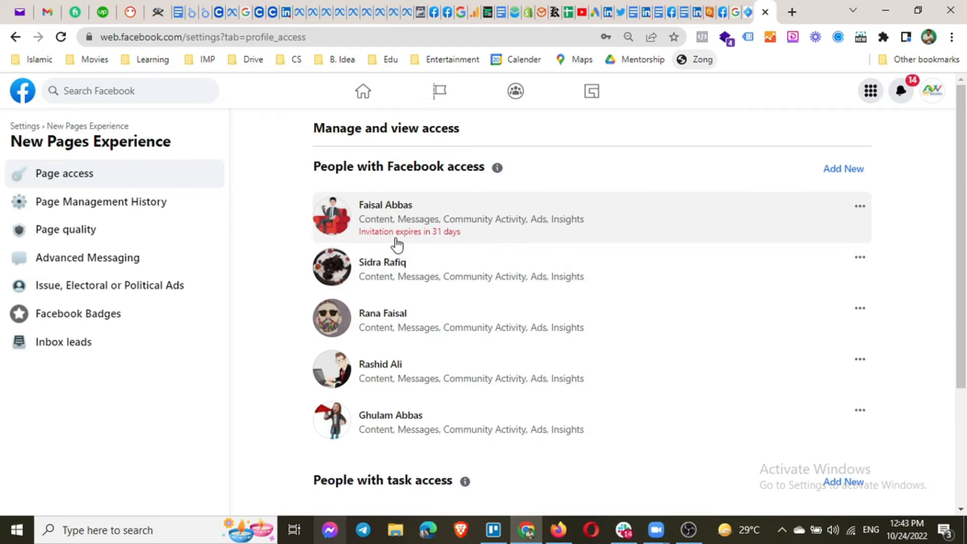
scroll(396, 251, "down", 3)
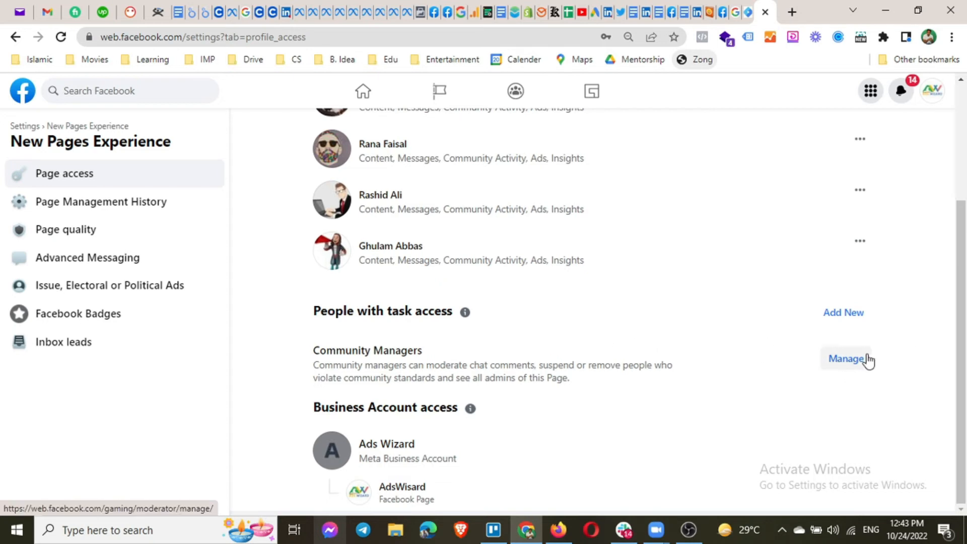
left_click(856, 312)
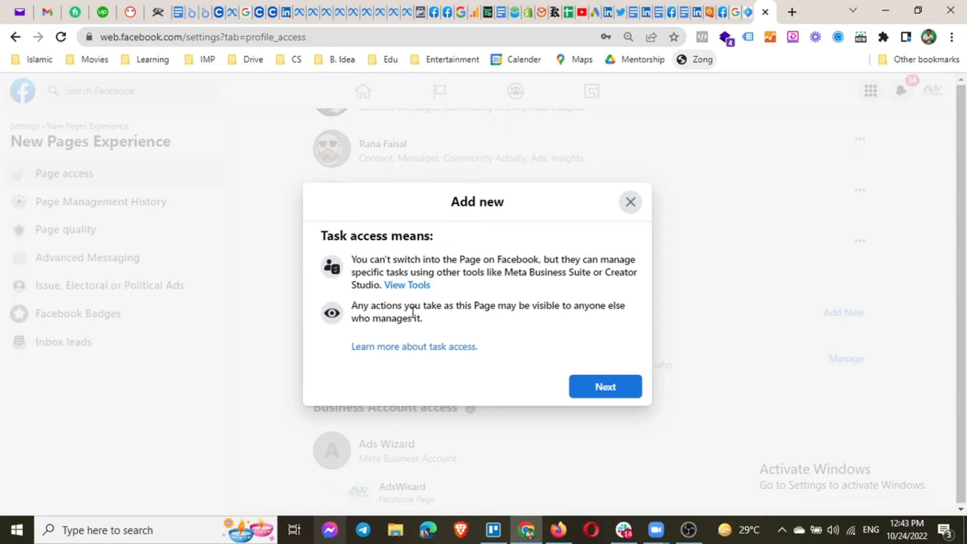
left_click(604, 387)
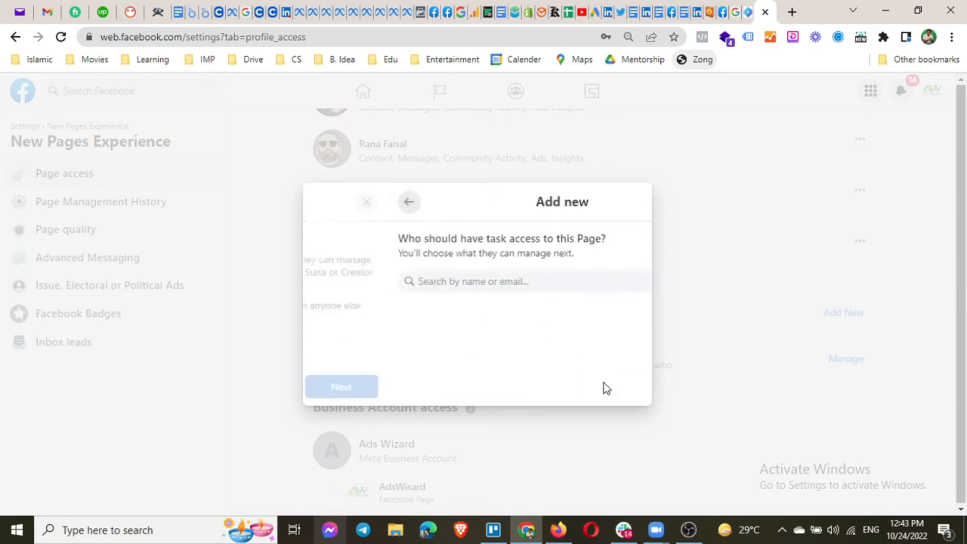
left_click(464, 214)
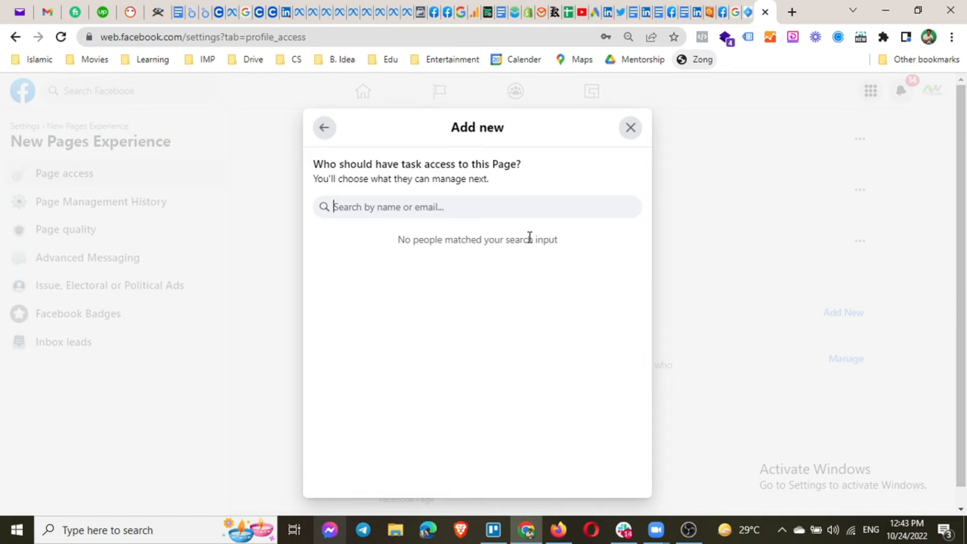
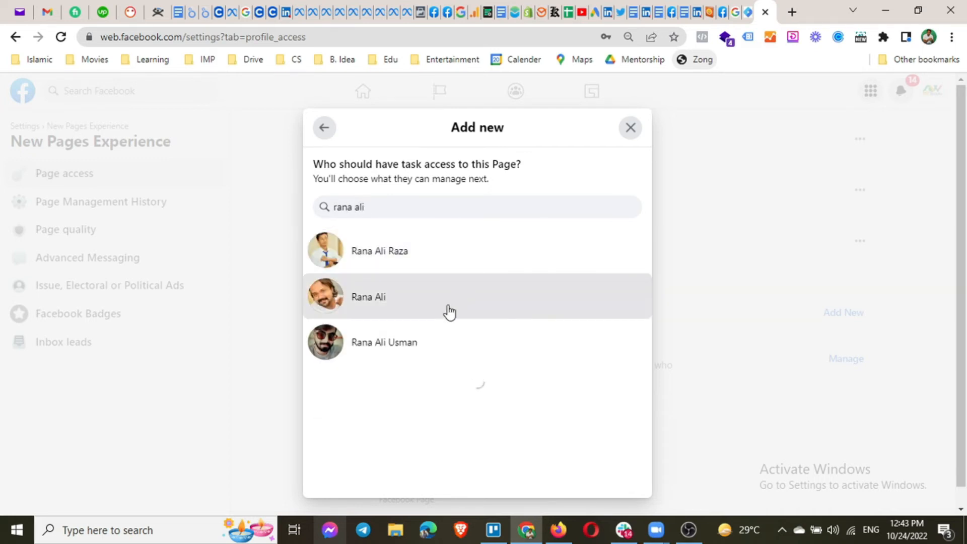
left_click(453, 292)
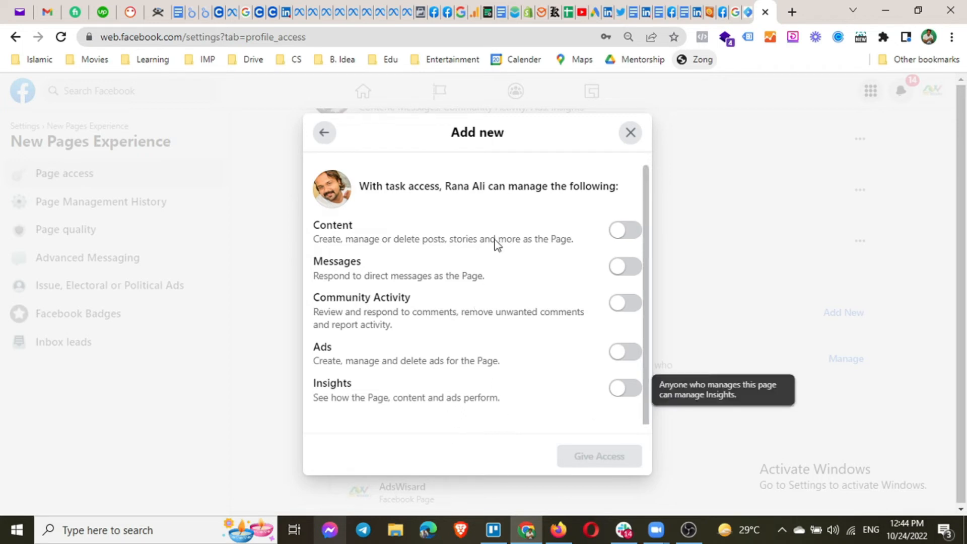
mouse_move(488, 245)
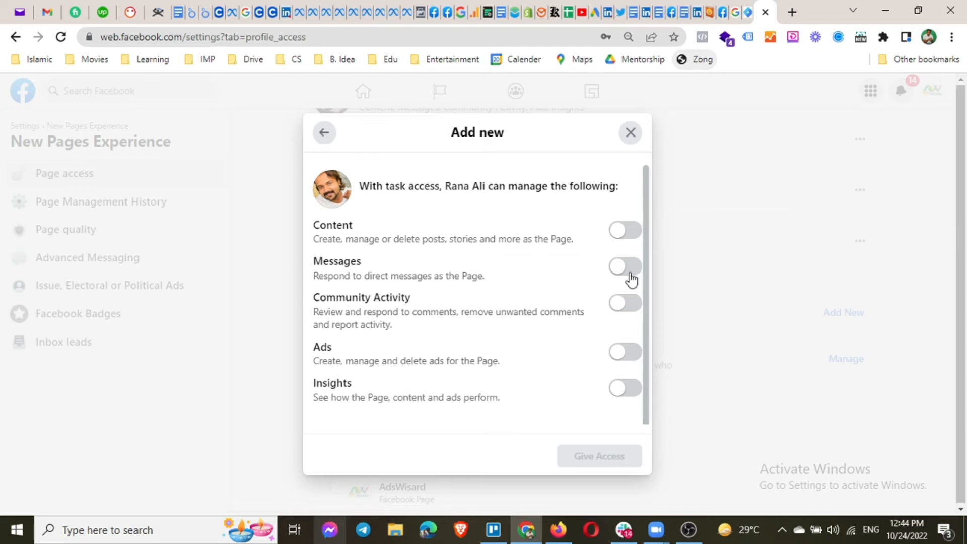
left_click(631, 232)
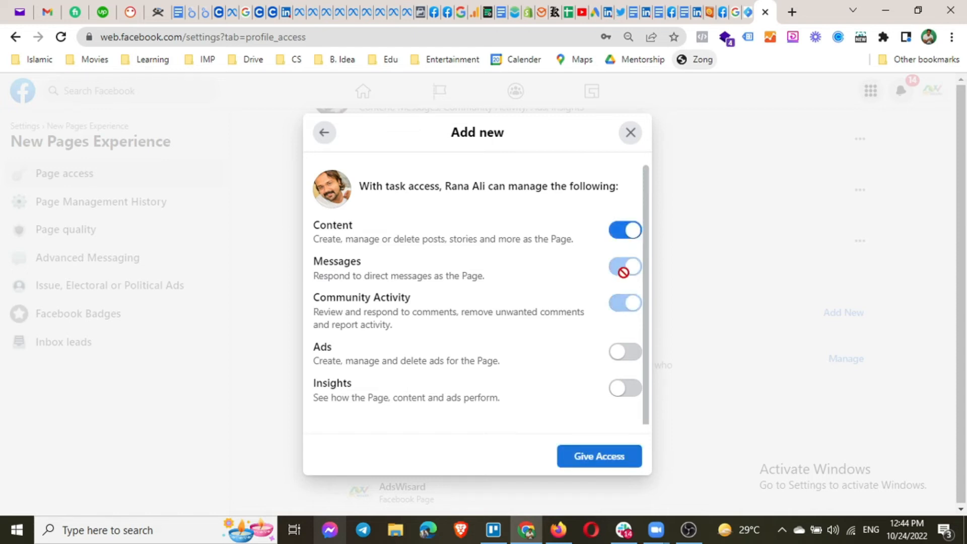
left_click(622, 230)
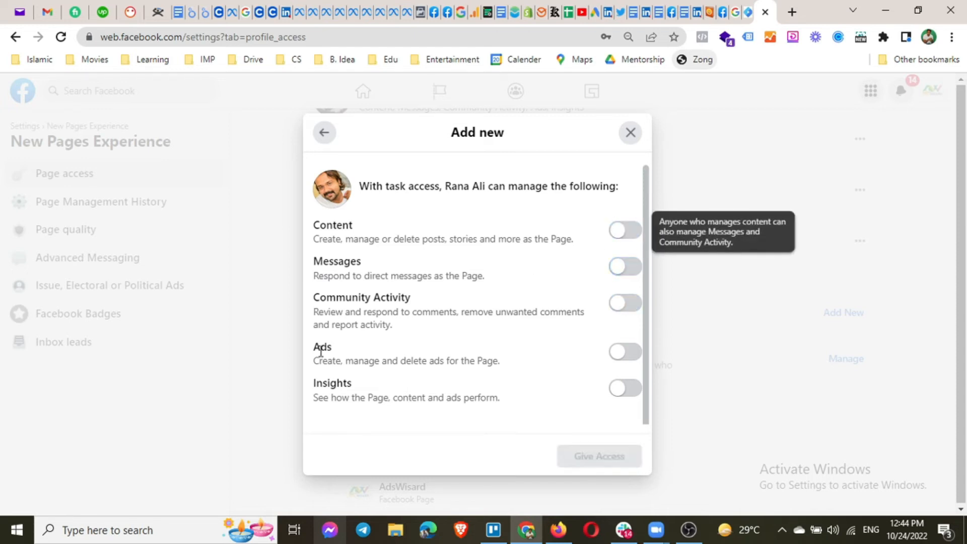
left_click(637, 350)
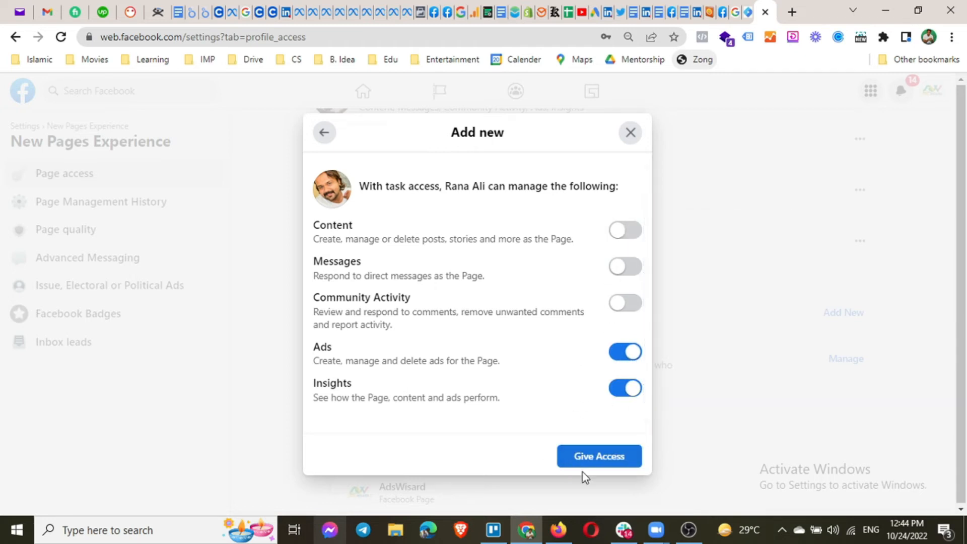
left_click(629, 133)
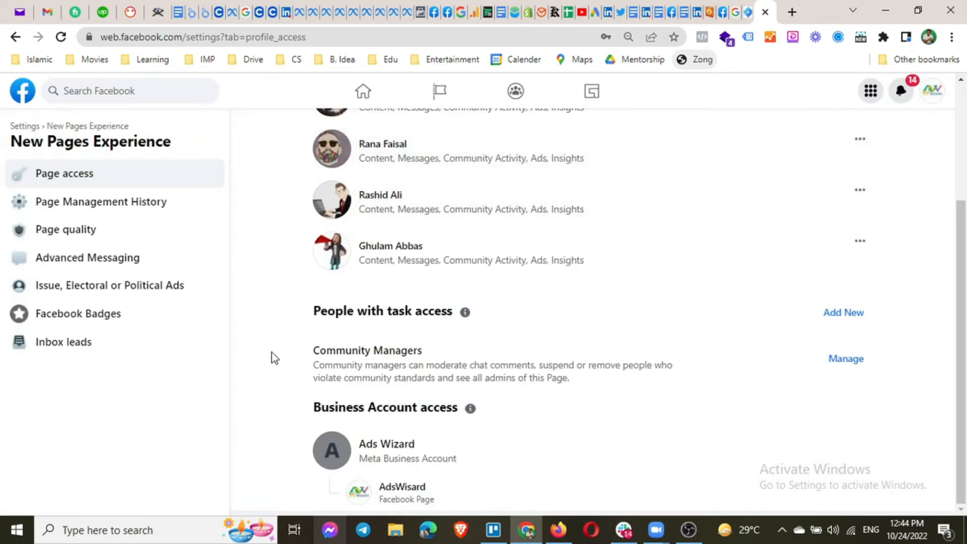
Browse Page Management History for editor changes, Page name changes and ownership claims.
left_click(91, 203)
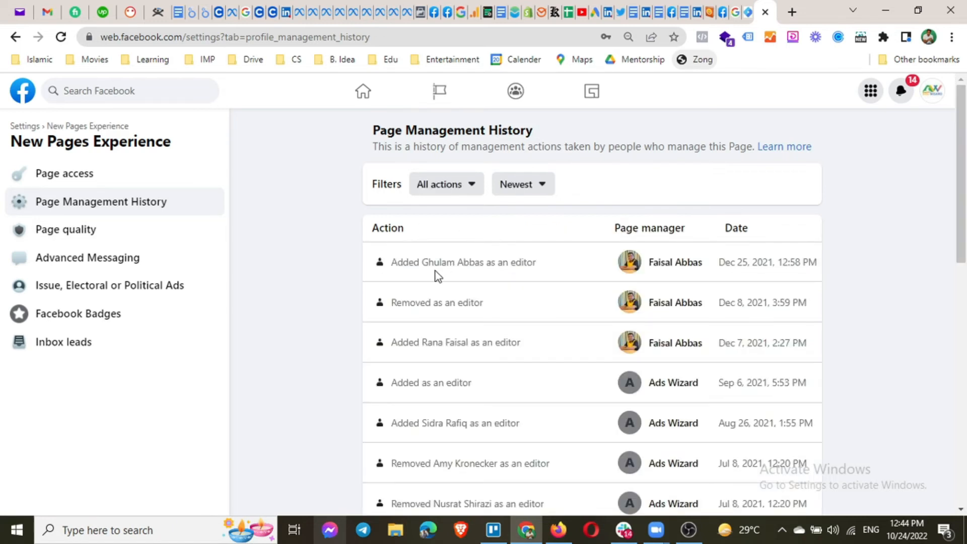
scroll(434, 275, "down", 3)
scroll(434, 275, "down", 3)
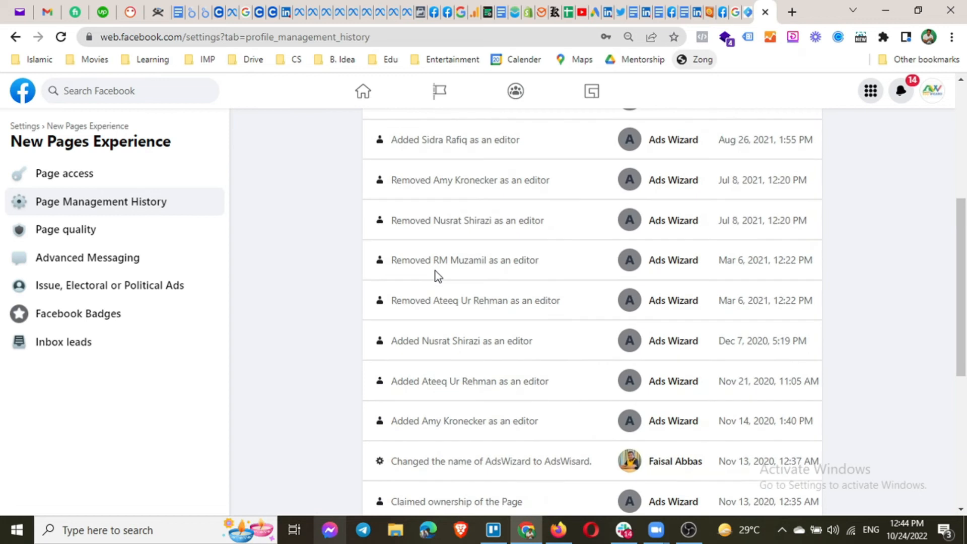
scroll(436, 276, "down", 7)
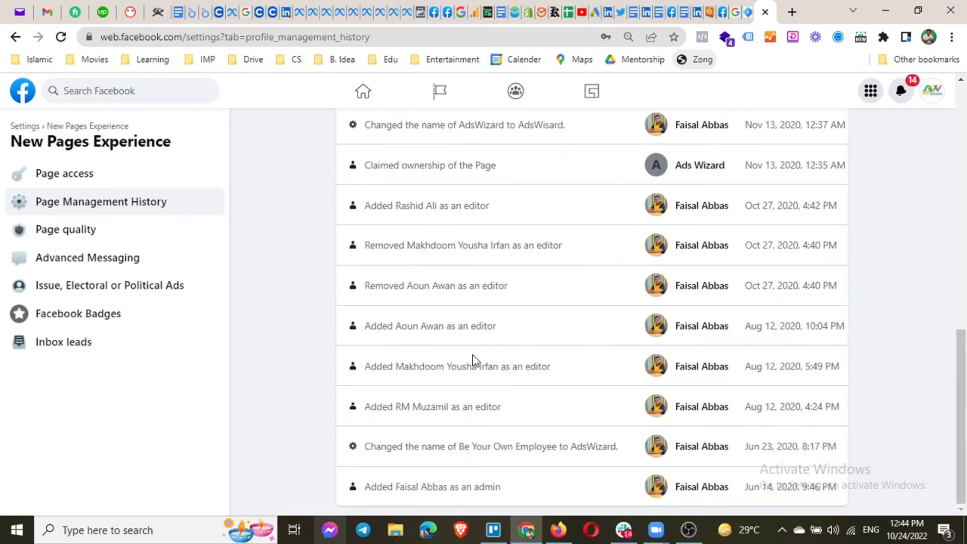
scroll(455, 370, "up", 10)
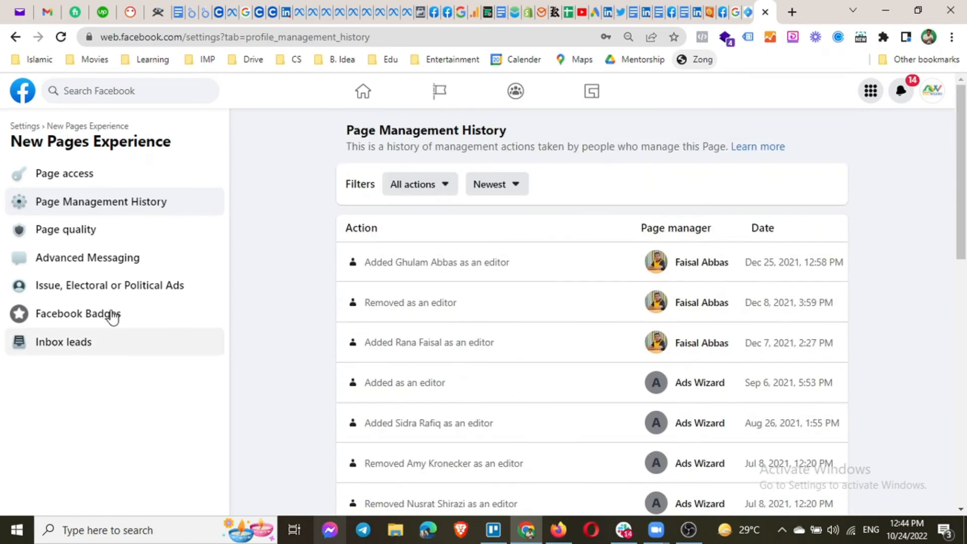
left_click(88, 233)
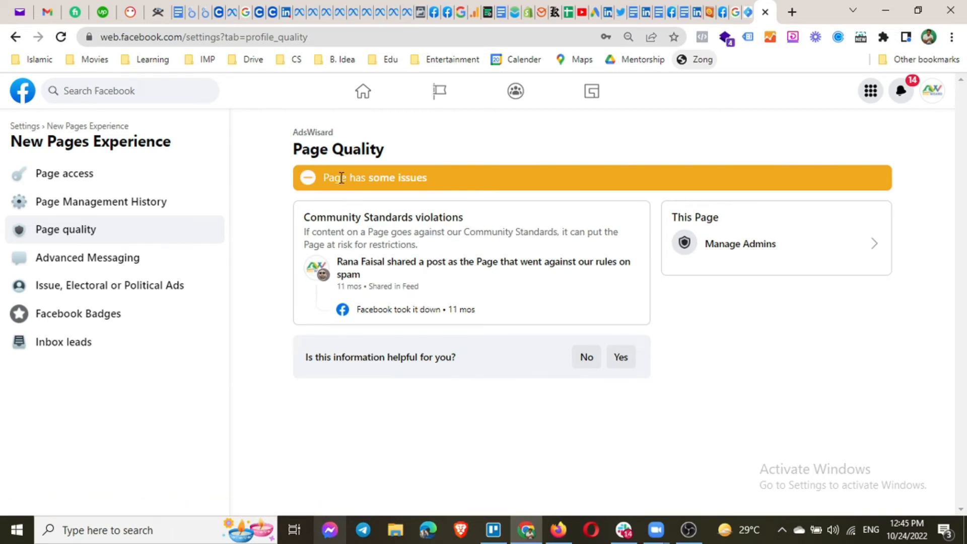
left_click_drag(340, 177, 426, 177)
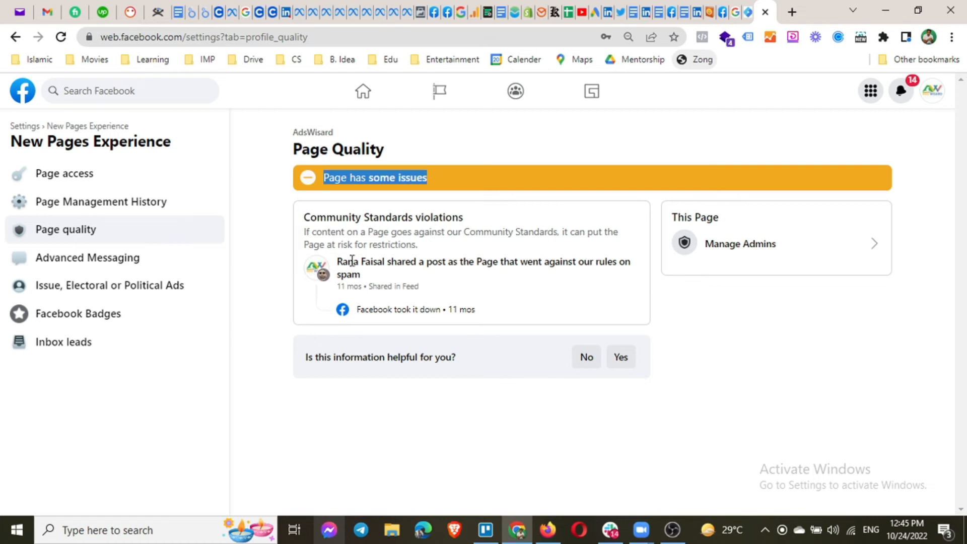
left_click_drag(339, 289, 384, 286)
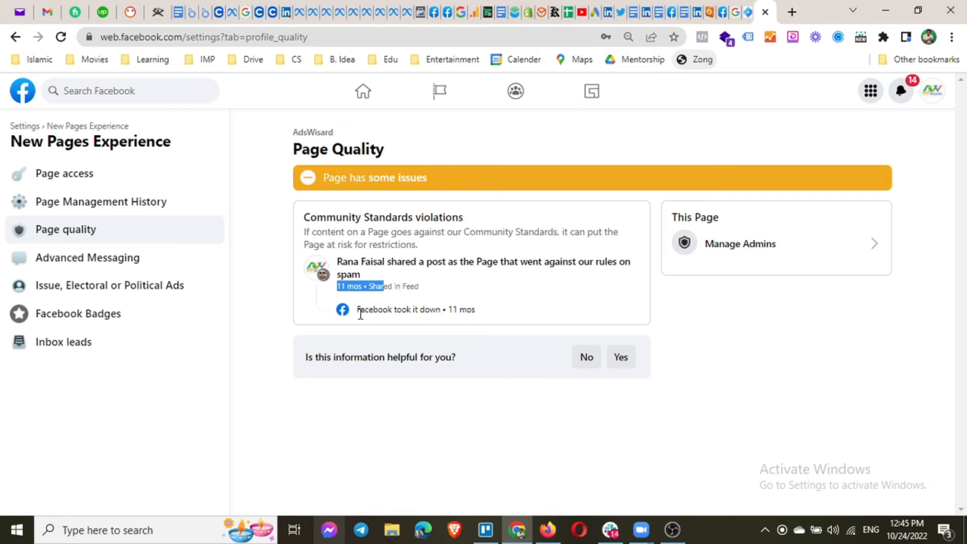
left_click_drag(356, 309, 476, 308)
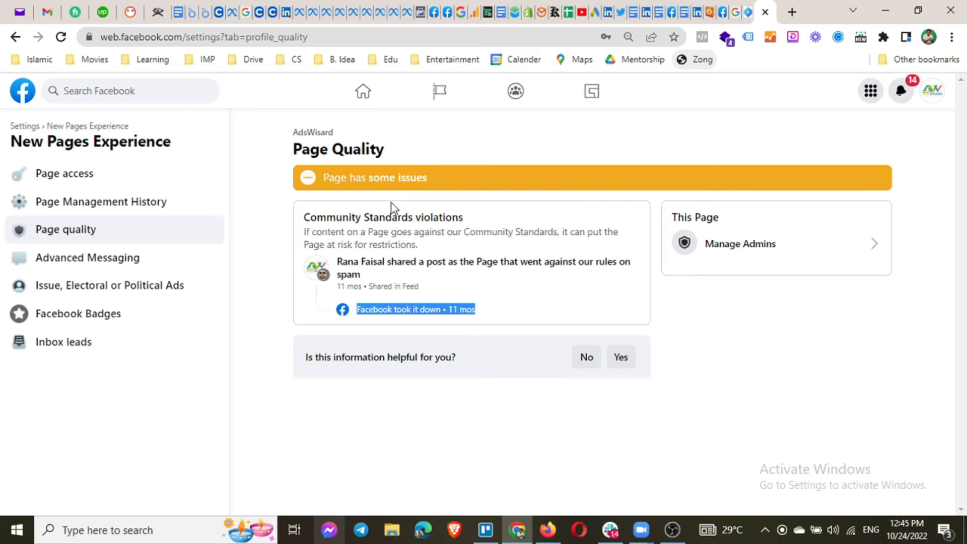
left_click_drag(324, 177, 440, 177)
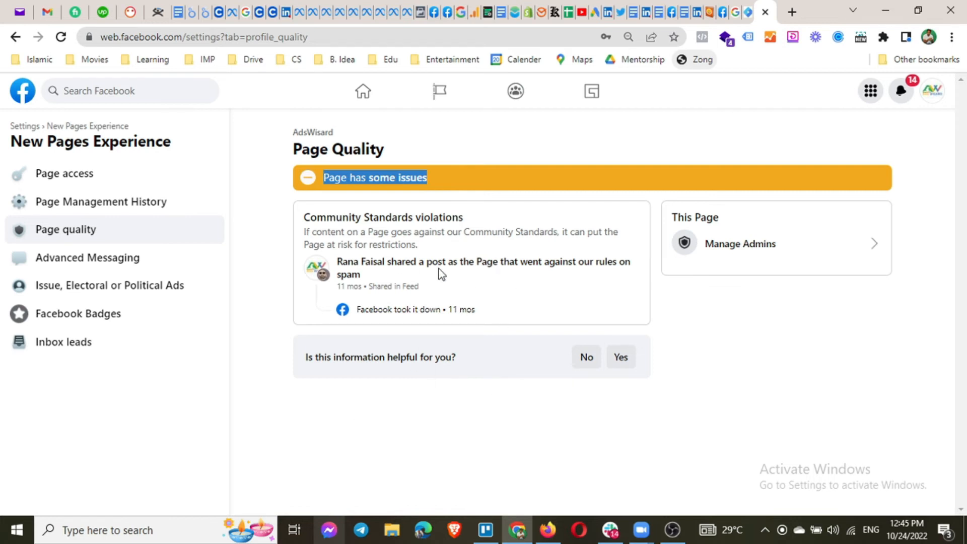
Look over Advanced Messaging's app settings, whitelisted domains and requested features.
left_click(104, 262)
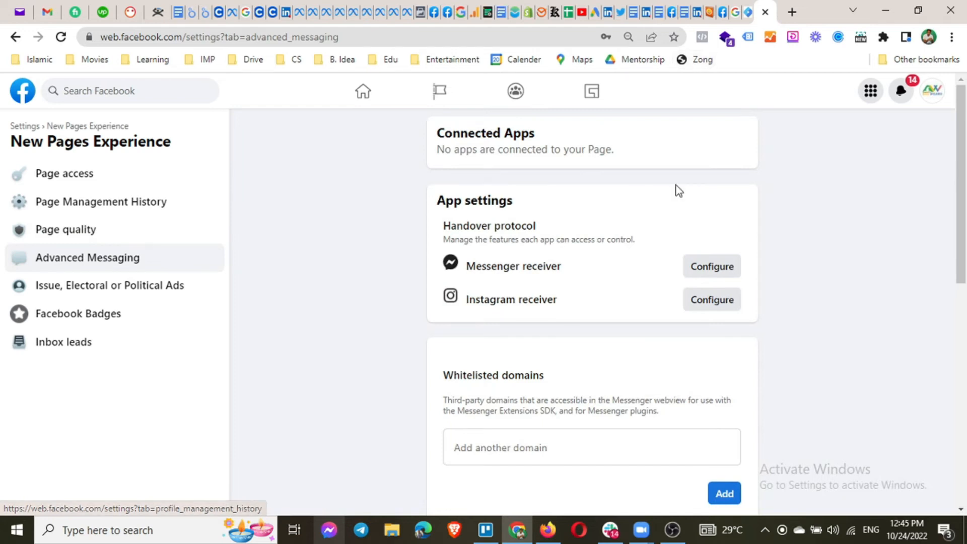
scroll(366, 285, "down", 1)
scroll(366, 284, "down", 3)
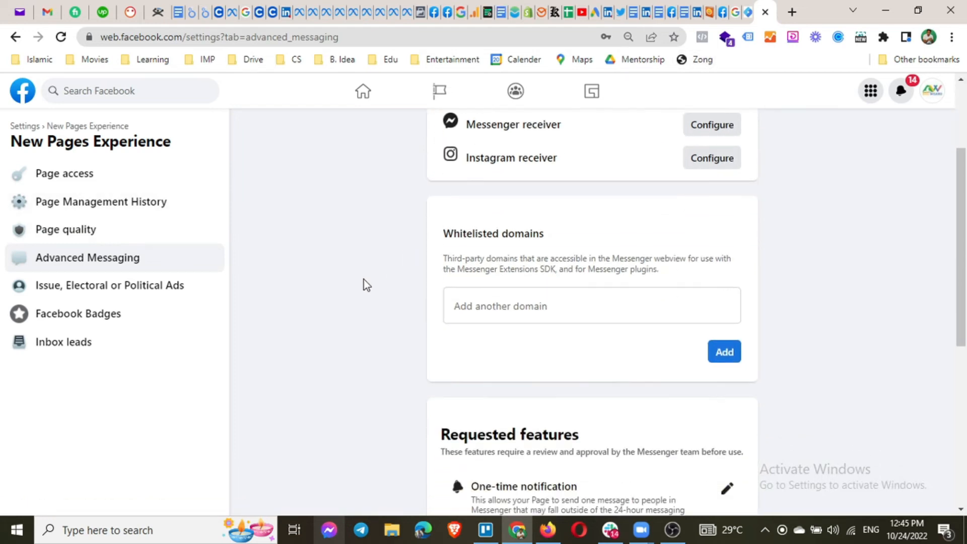
scroll(366, 285, "up", 3)
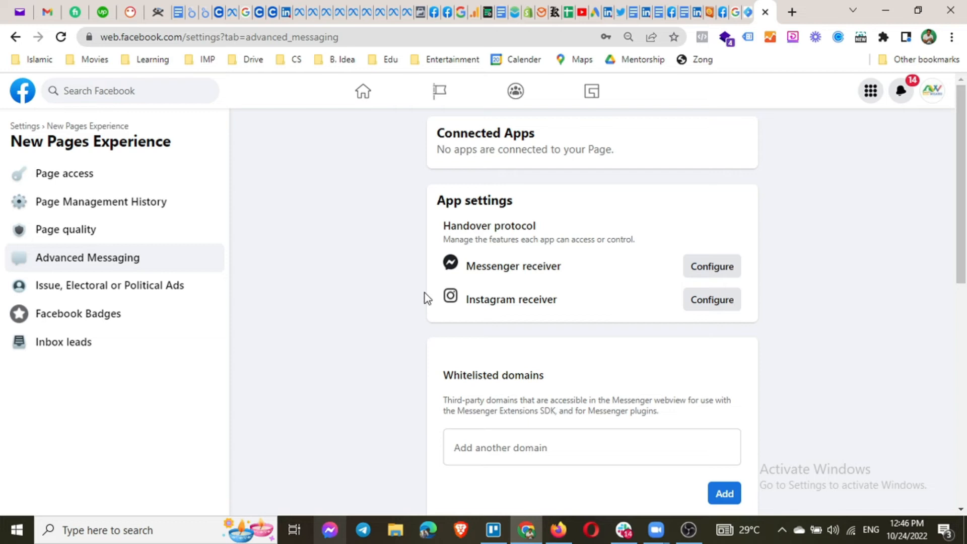
scroll(413, 372, "down", 3)
scroll(415, 375, "down", 4)
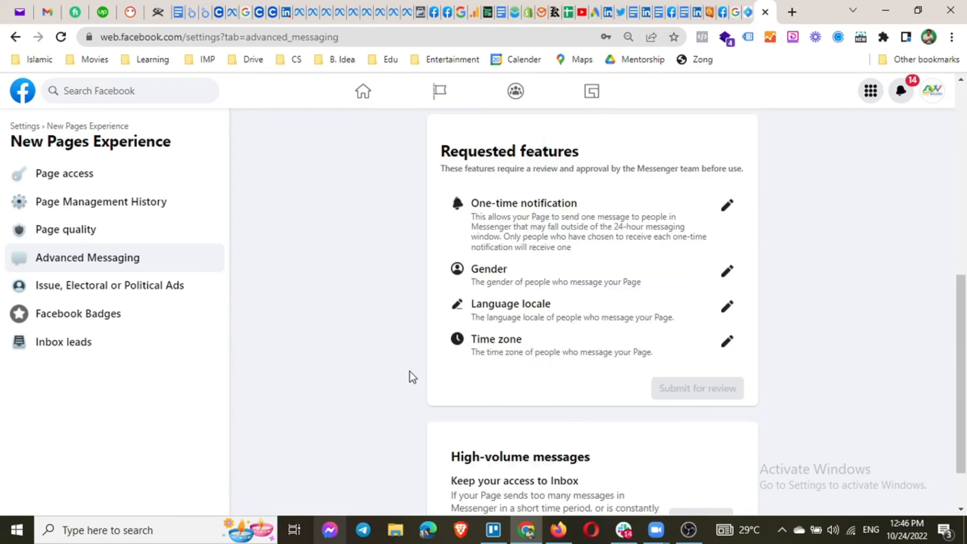
scroll(410, 372, "up", 6)
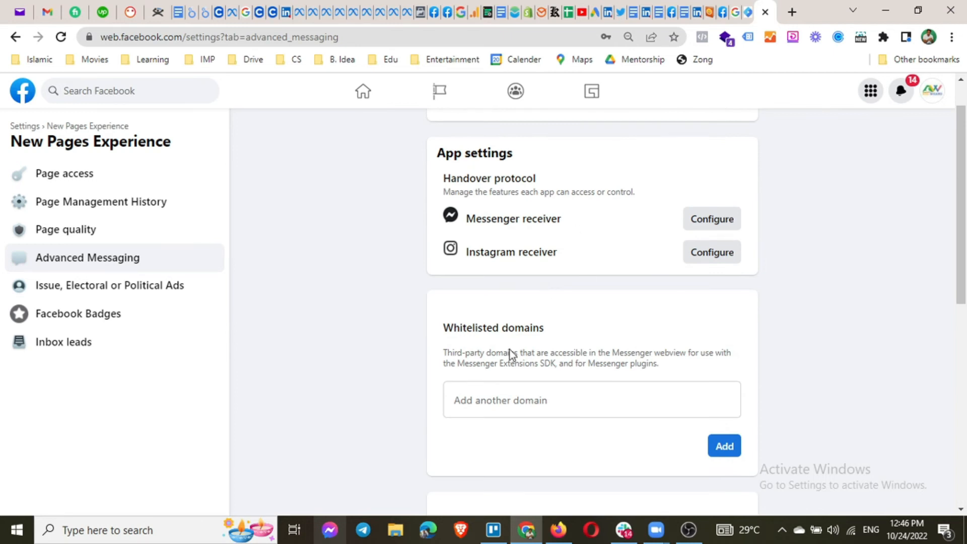
scroll(526, 393, "down", 3)
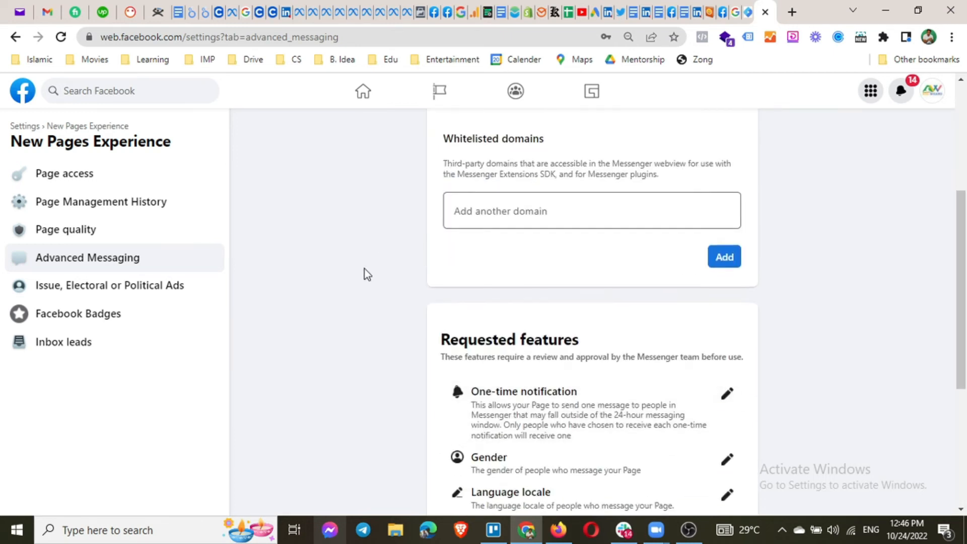
scroll(365, 269, "down", 2)
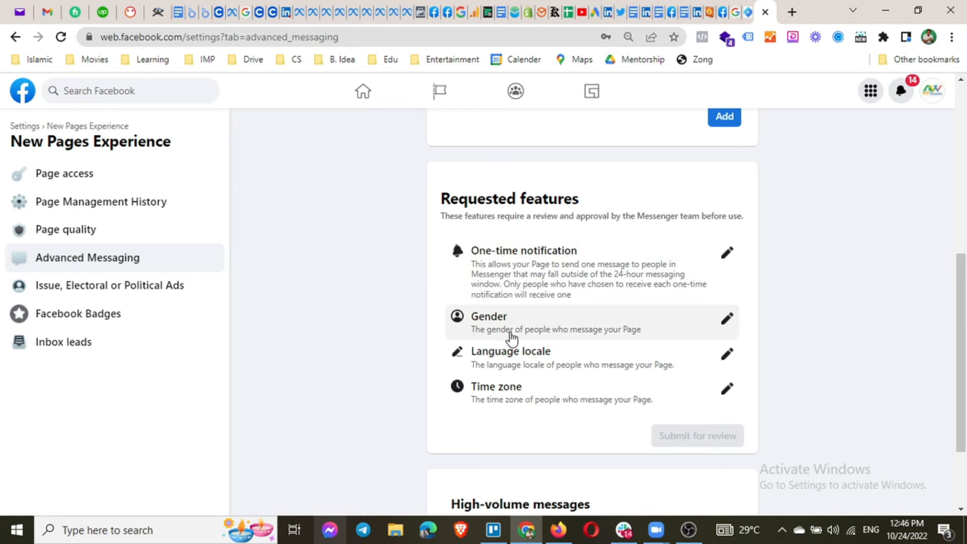
left_click(727, 322)
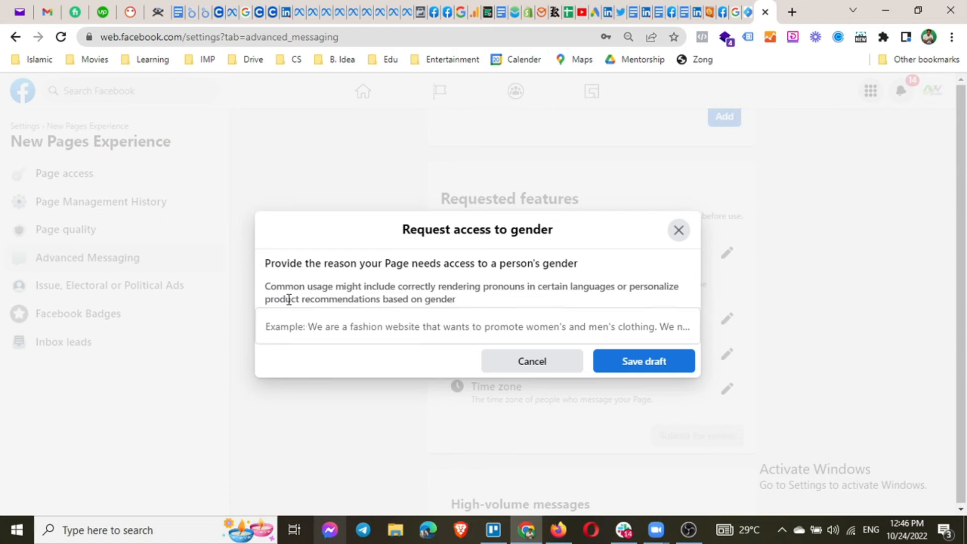
left_click(679, 231)
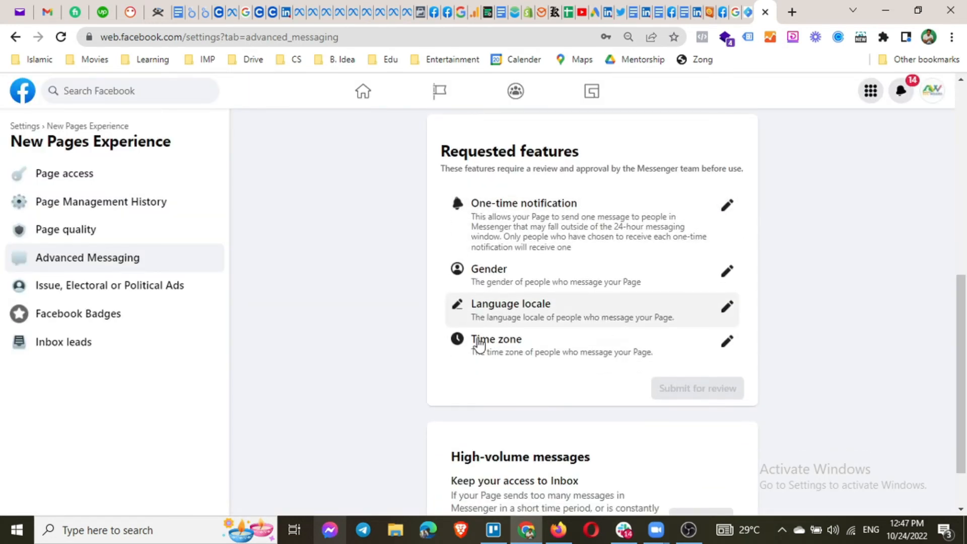
scroll(512, 339, "down", 2)
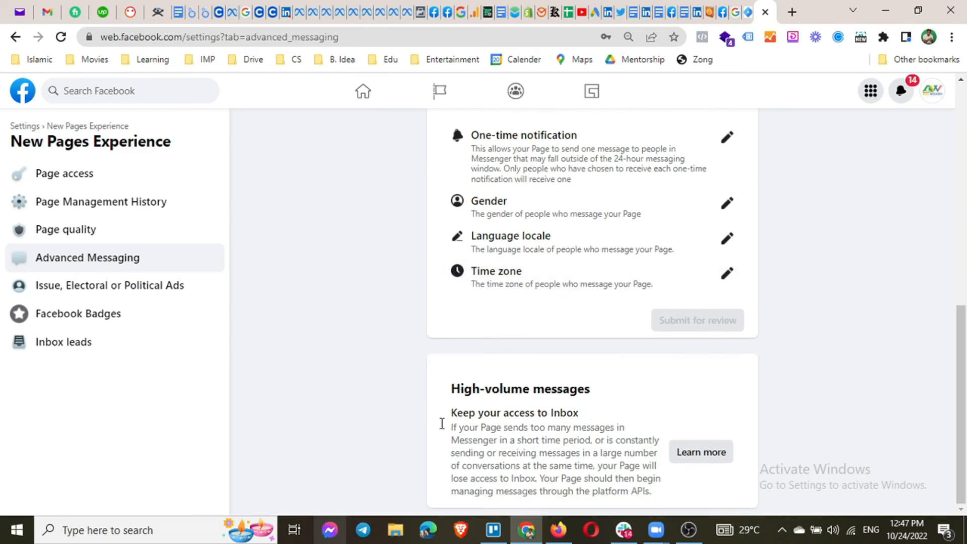
scroll(397, 376, "up", 10)
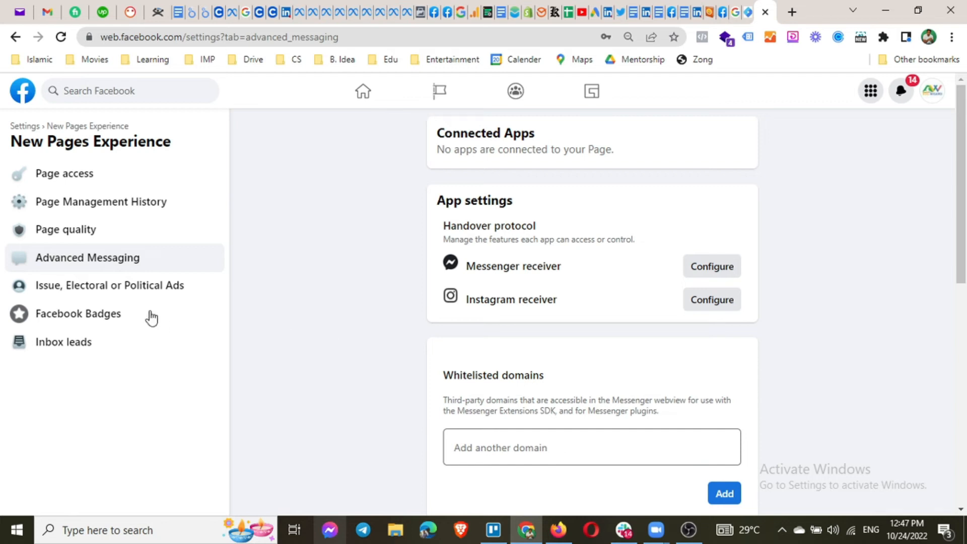
left_click(75, 297)
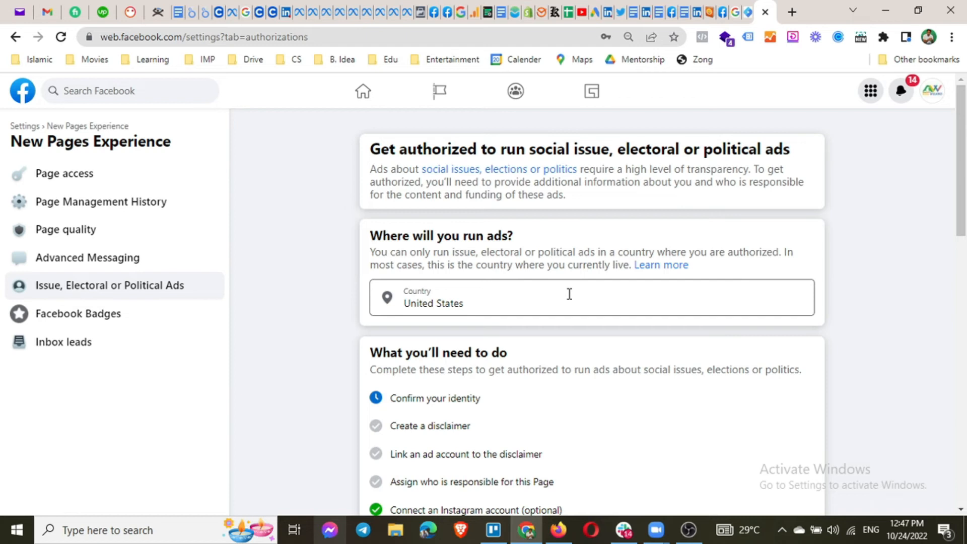
Review the political ads settings, keeping United States as the ads country.
scroll(569, 294, "down", 2)
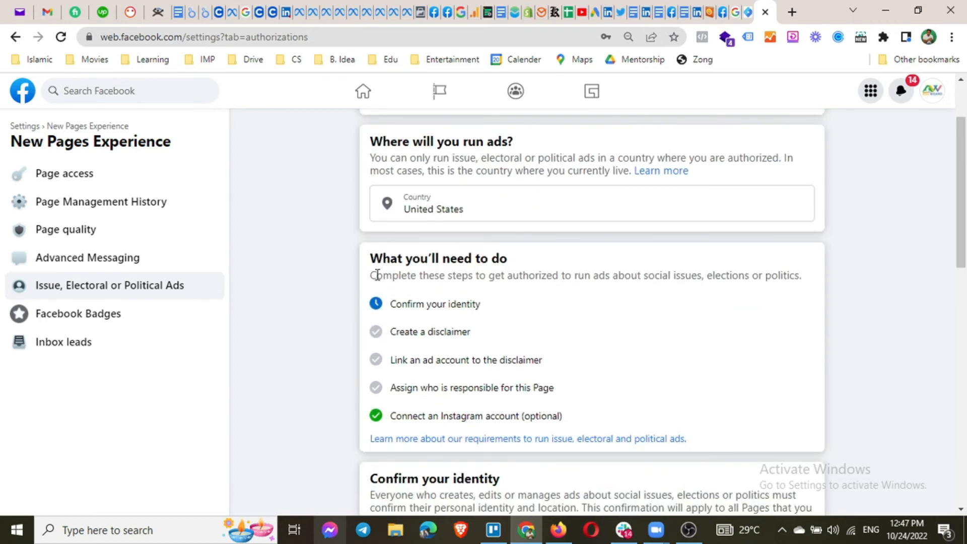
scroll(533, 269, "down", 3)
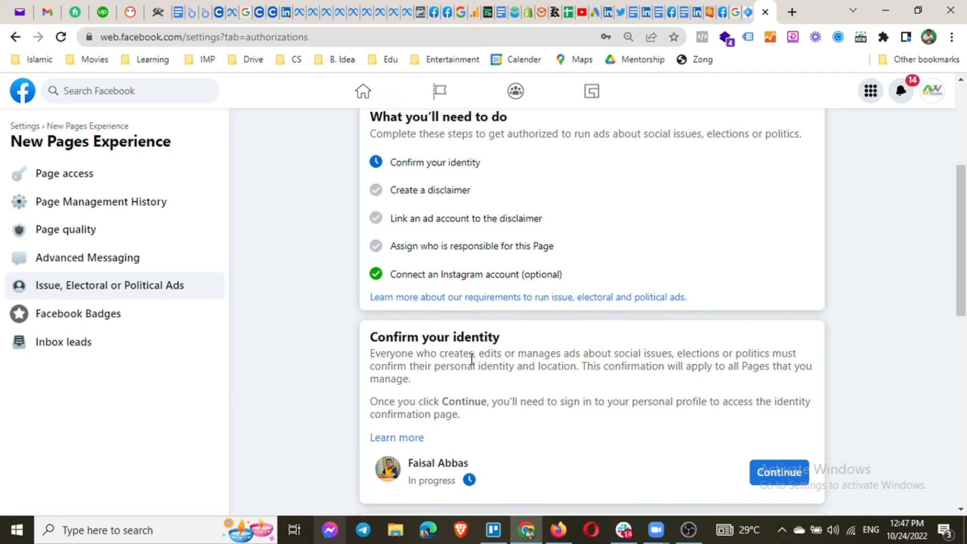
scroll(468, 348, "up", 1)
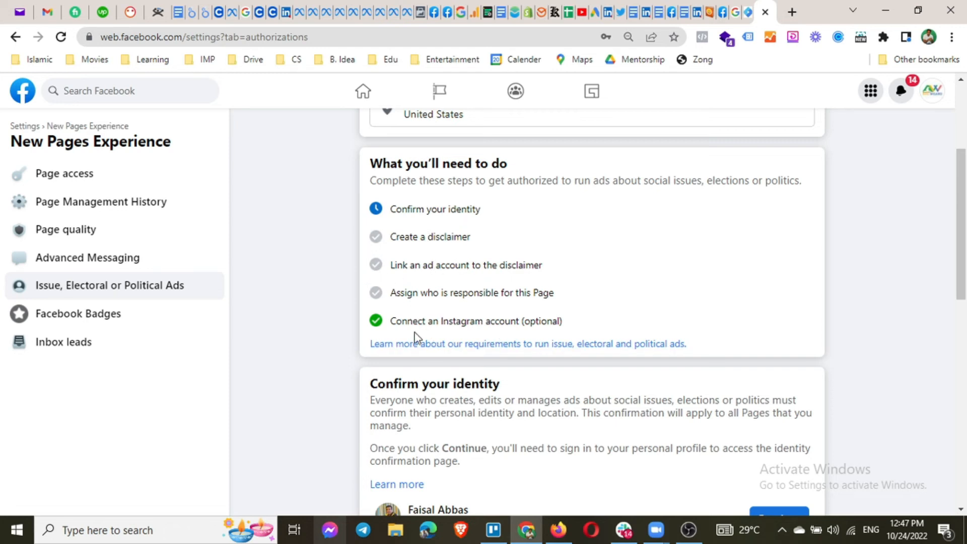
scroll(409, 306, "up", 4)
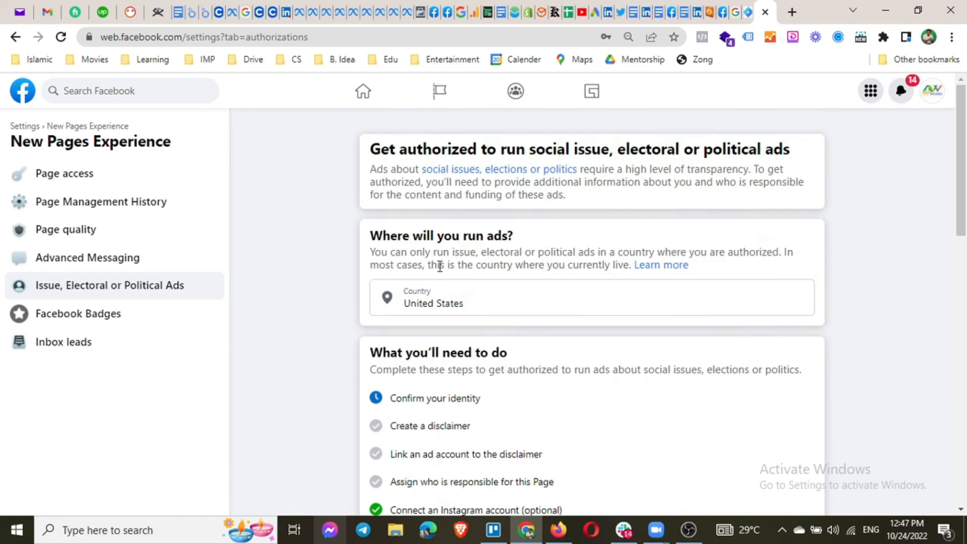
left_click(475, 300)
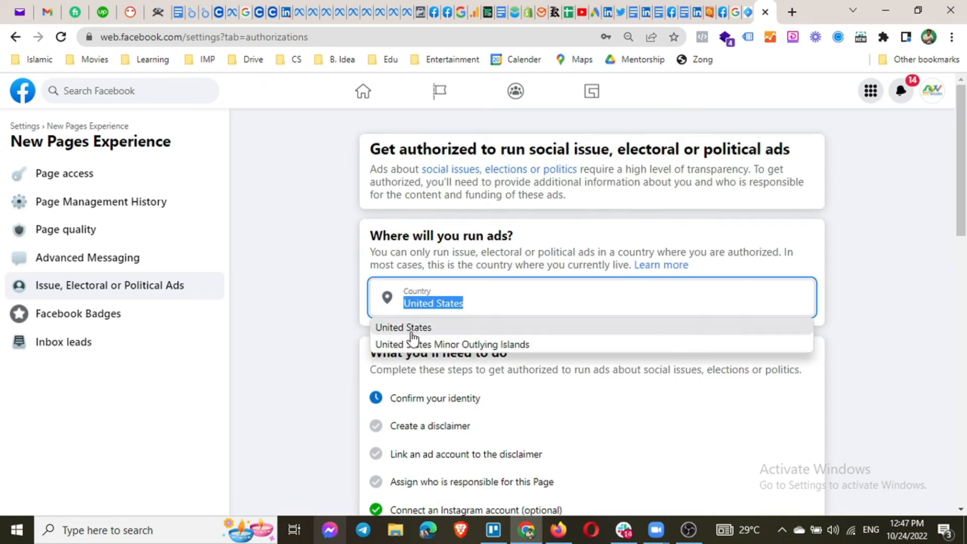
left_click(326, 388)
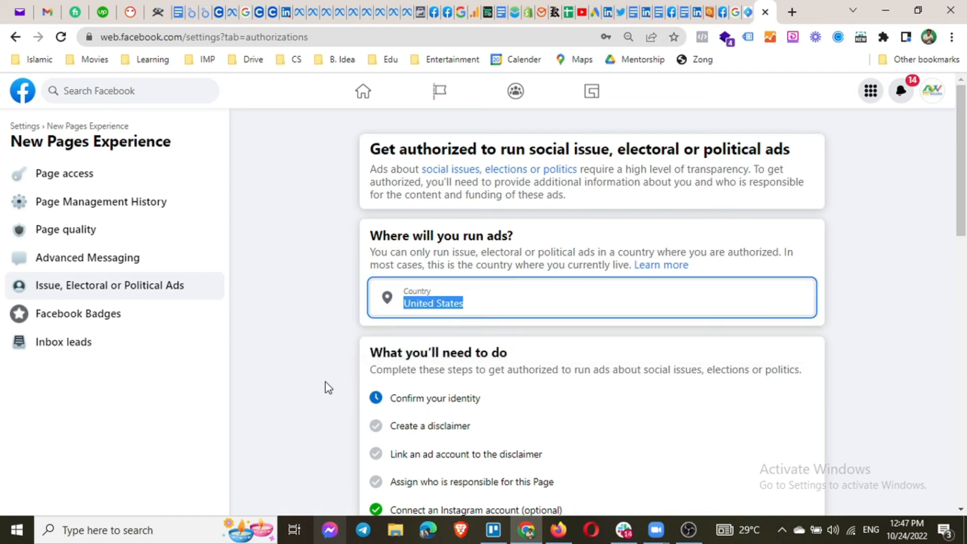
Look over the 'Paid for by' disclaimer wording, then go to Facebook Badges settings.
scroll(327, 388, "down", 10)
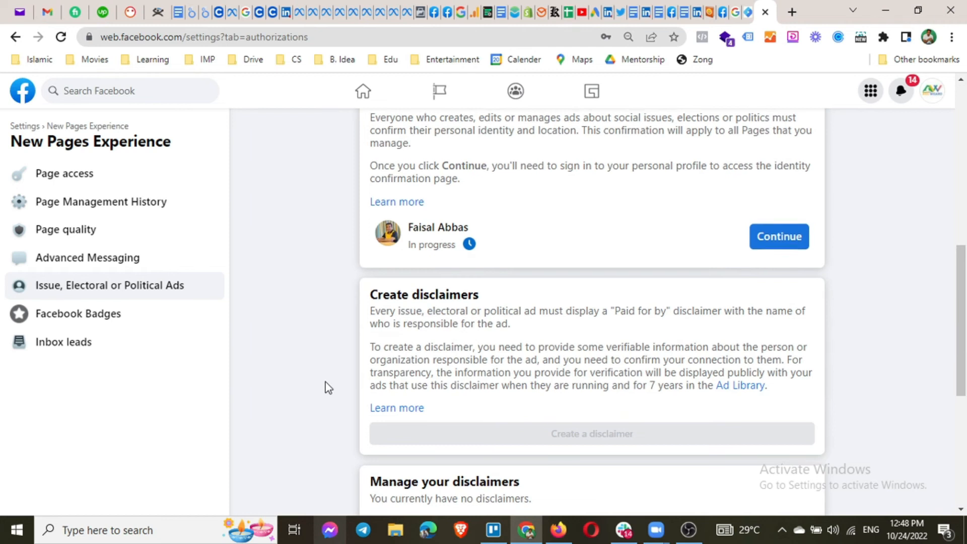
scroll(324, 385, "up", 7)
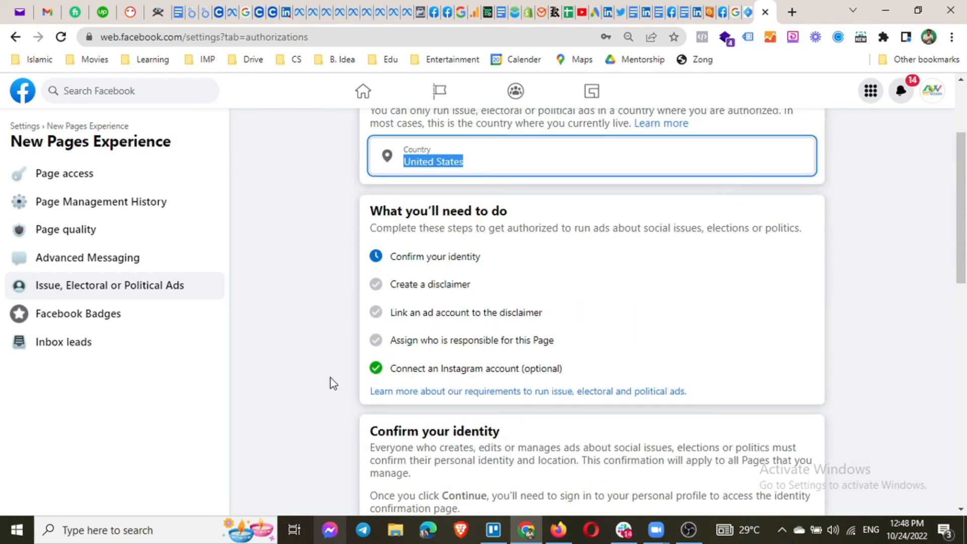
scroll(330, 377, "down", 9)
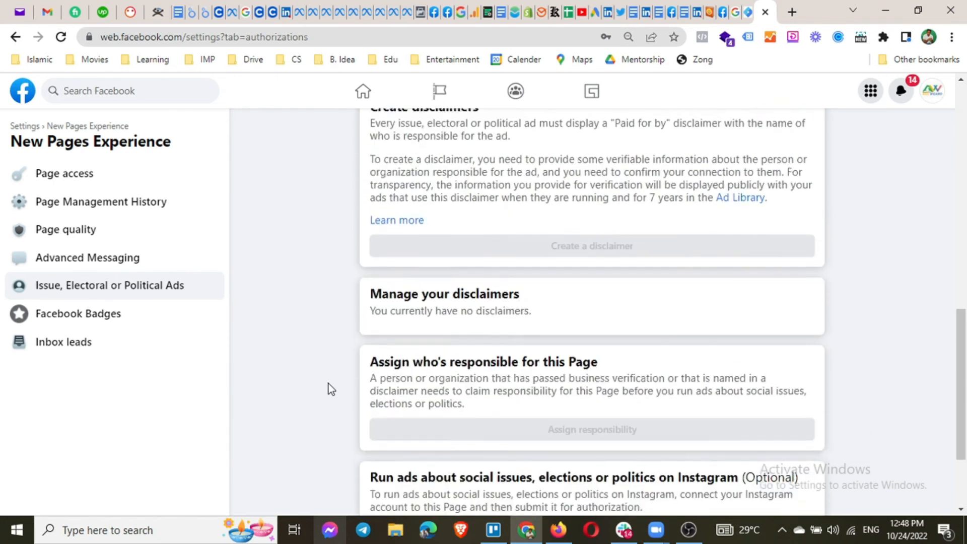
scroll(328, 384, "up", 6)
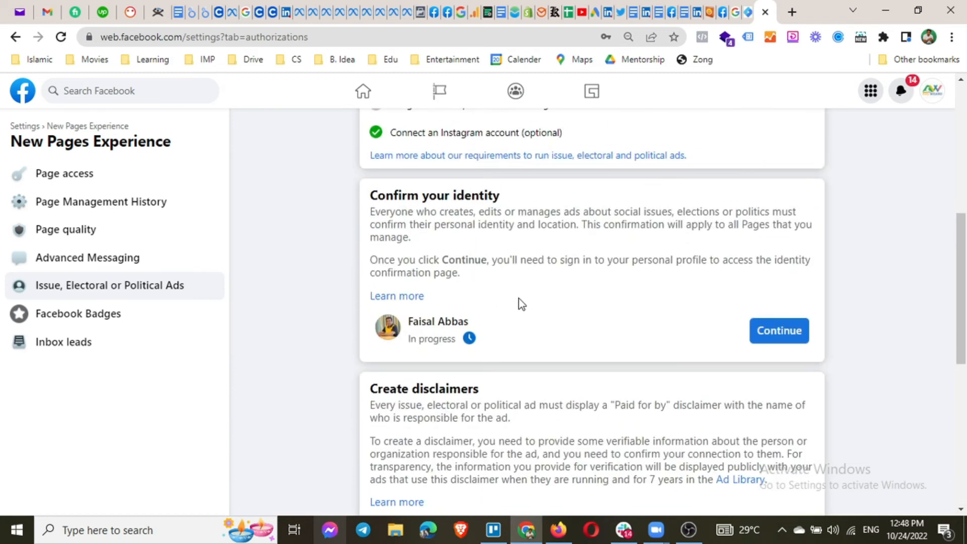
scroll(518, 302, "down", 4)
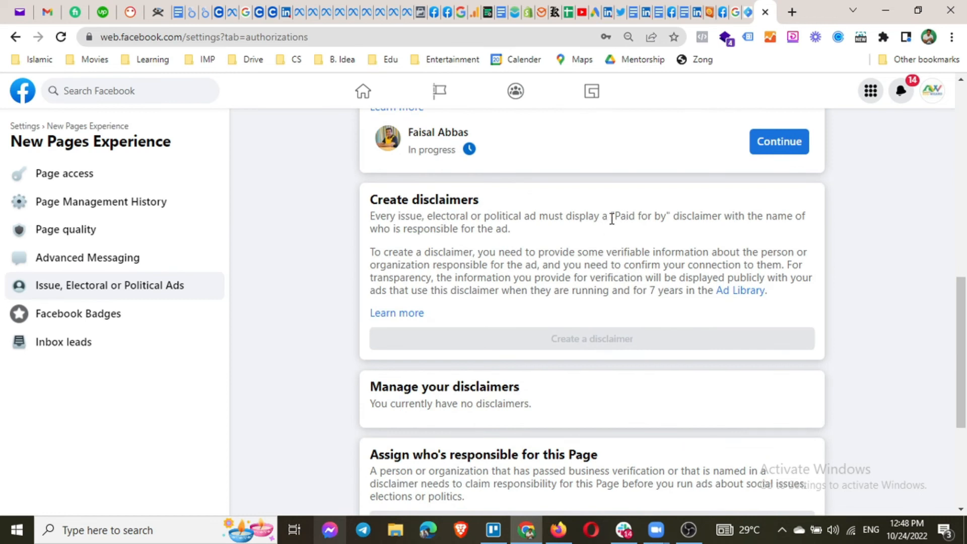
left_click_drag(614, 216, 666, 217)
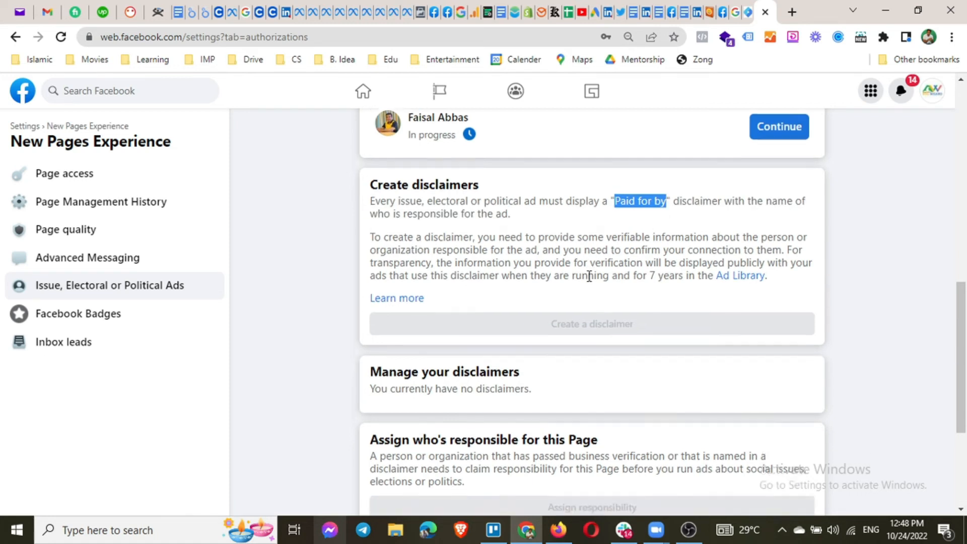
scroll(588, 276, "down", 4)
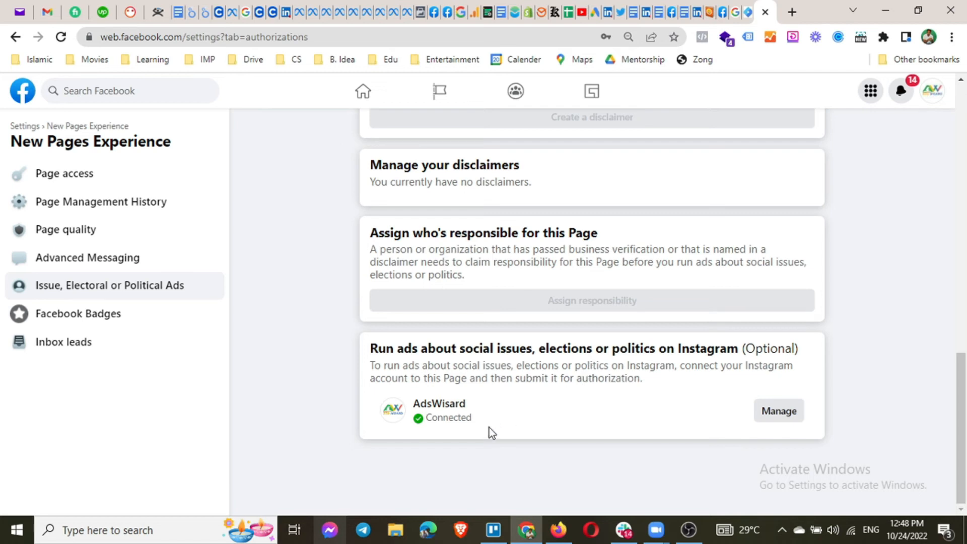
scroll(489, 427, "up", 10)
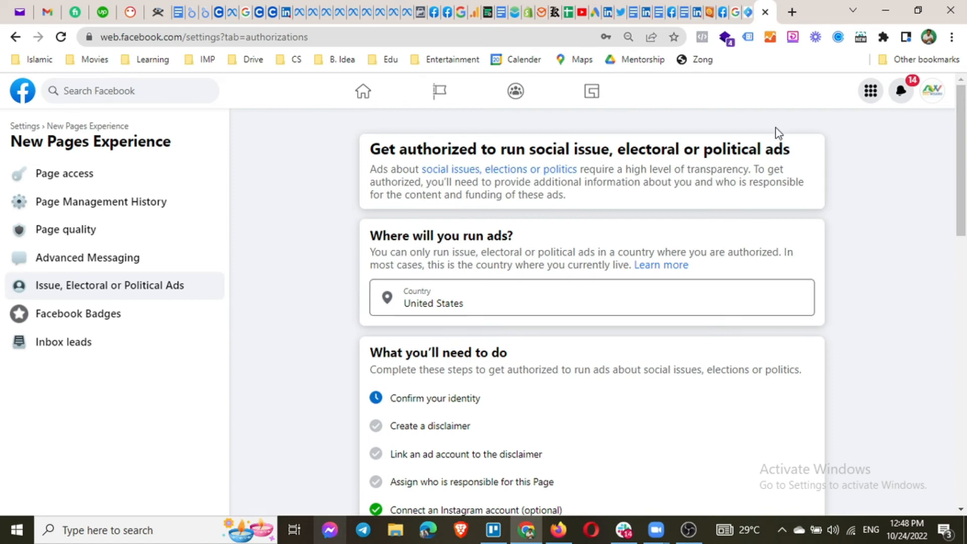
left_click(106, 318)
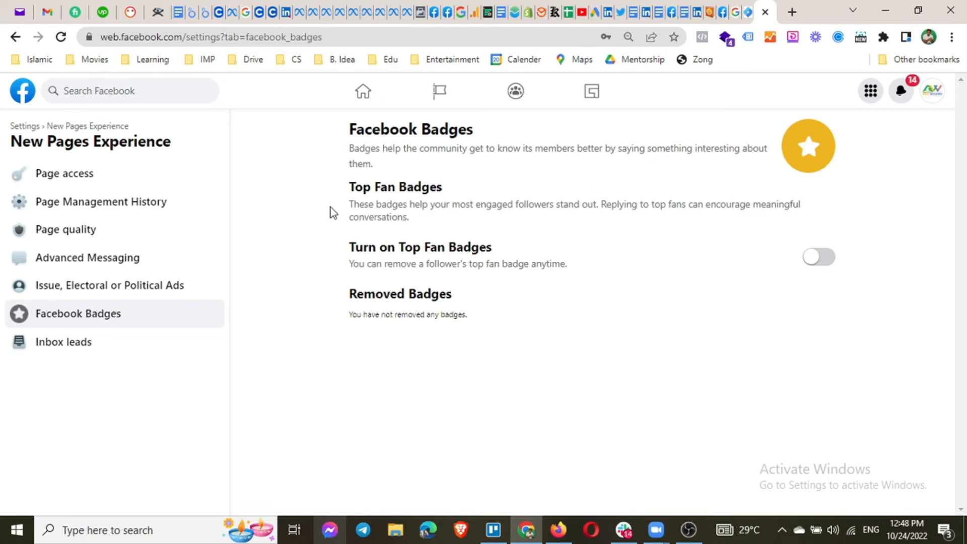
Switch the Top Fan Badges toggle on.
left_click(825, 259)
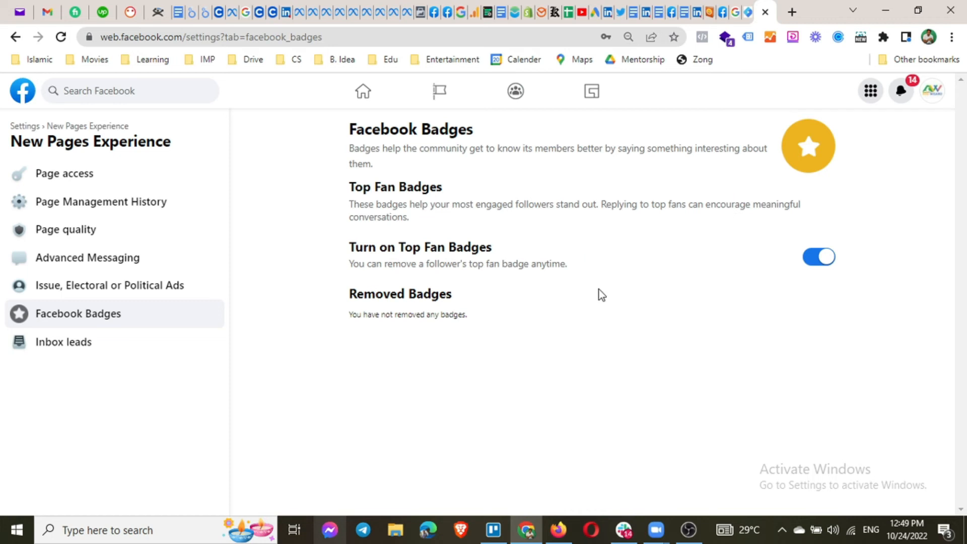
Confirm Inbox leads is on, then go back to the top-level Settings list.
left_click(58, 345)
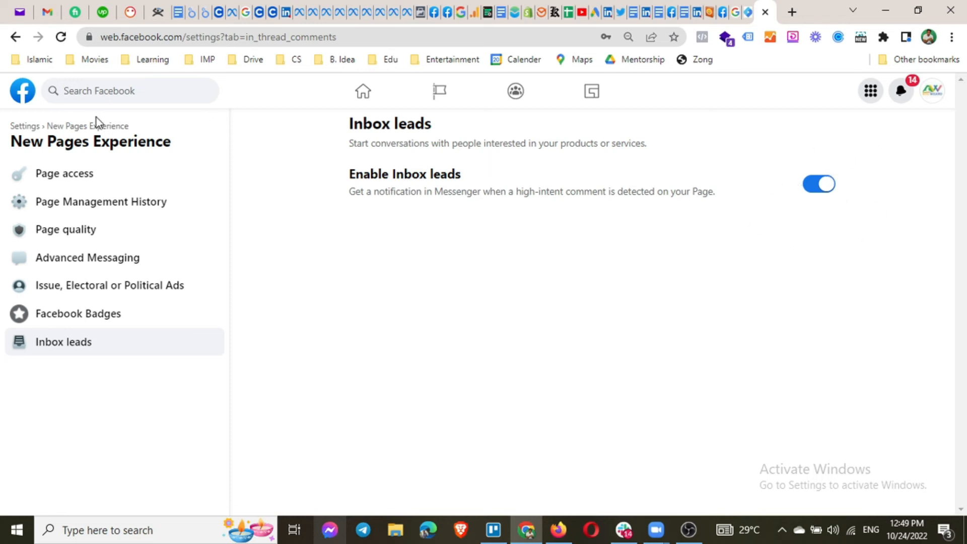
left_click(13, 130)
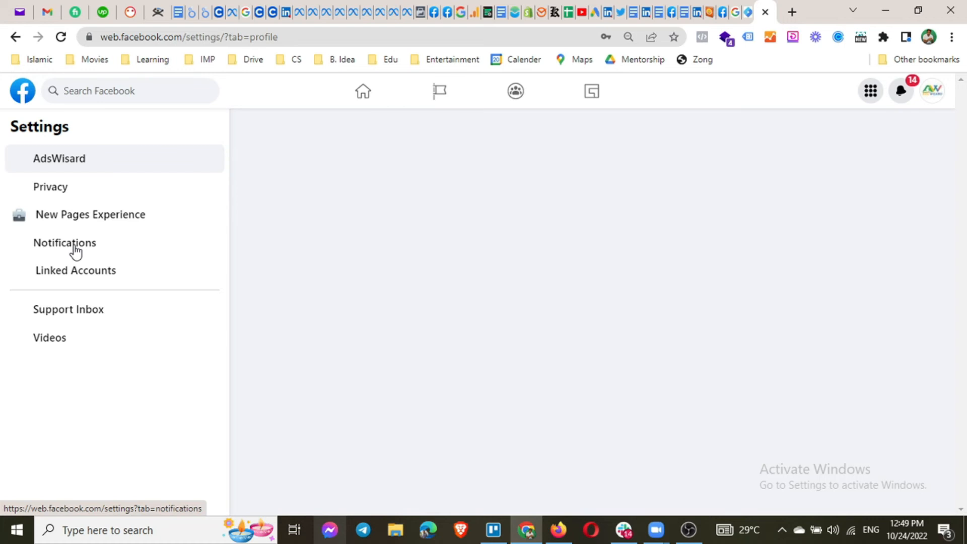
Open Notifications settings showing Tags, Reminders, Groups and other categories set to In-app only.
left_click(76, 251)
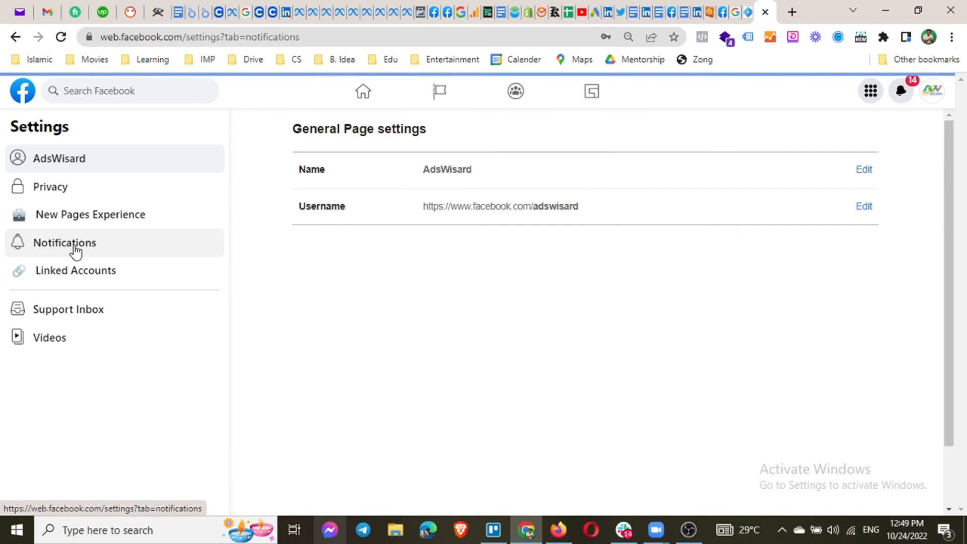
left_click(75, 249)
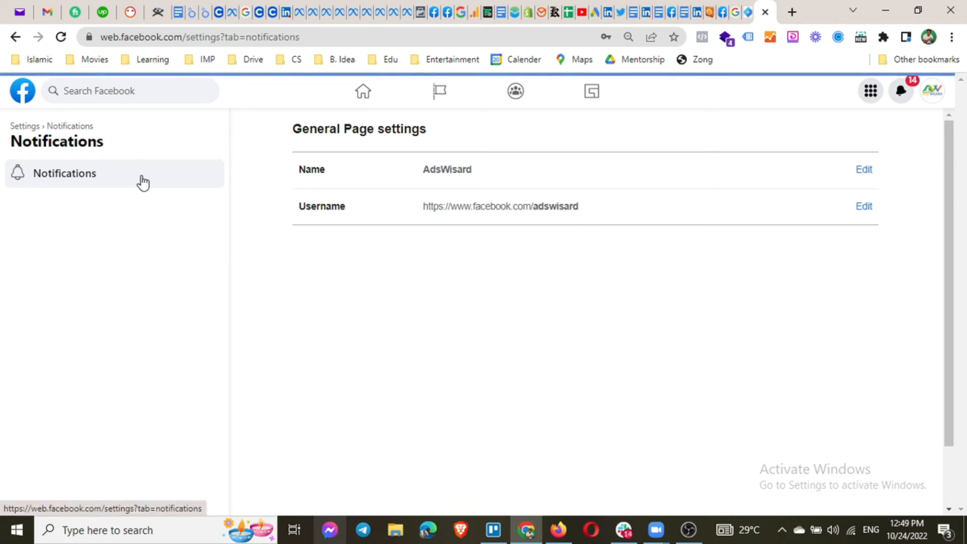
left_click(143, 183)
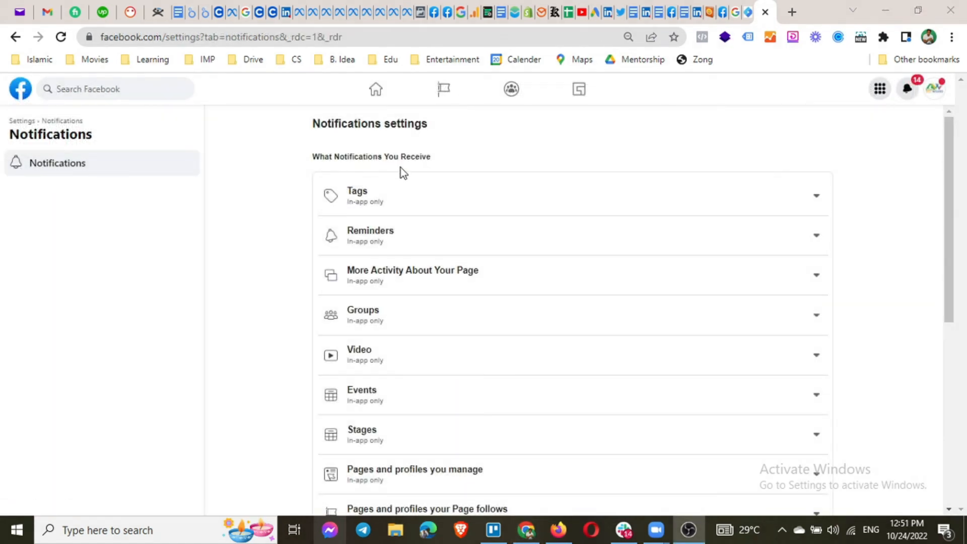
scroll(398, 161, "down", 1)
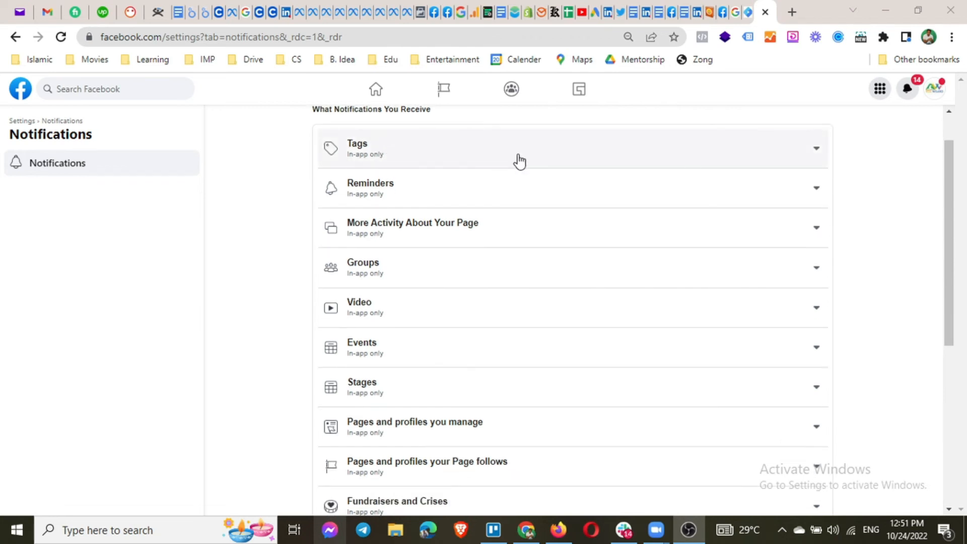
left_click(816, 154)
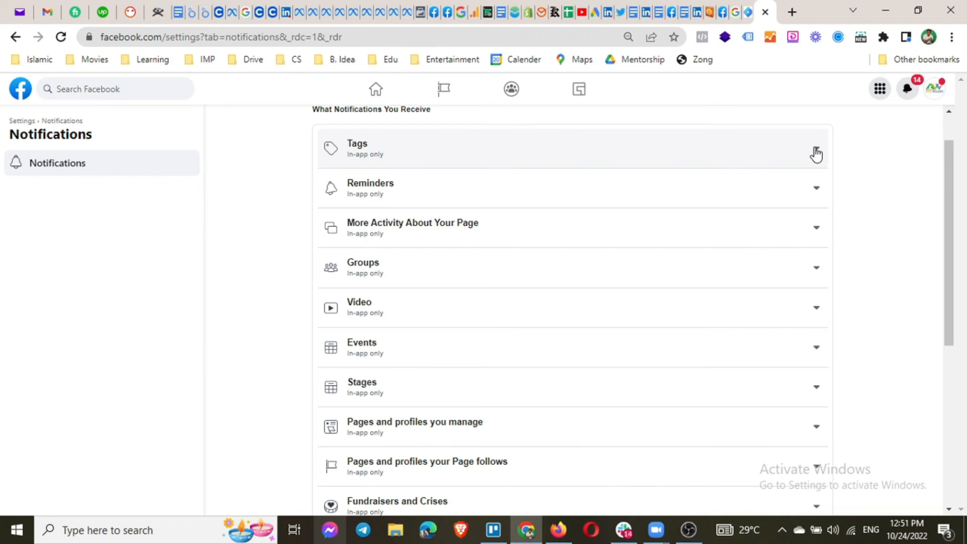
left_click(816, 154)
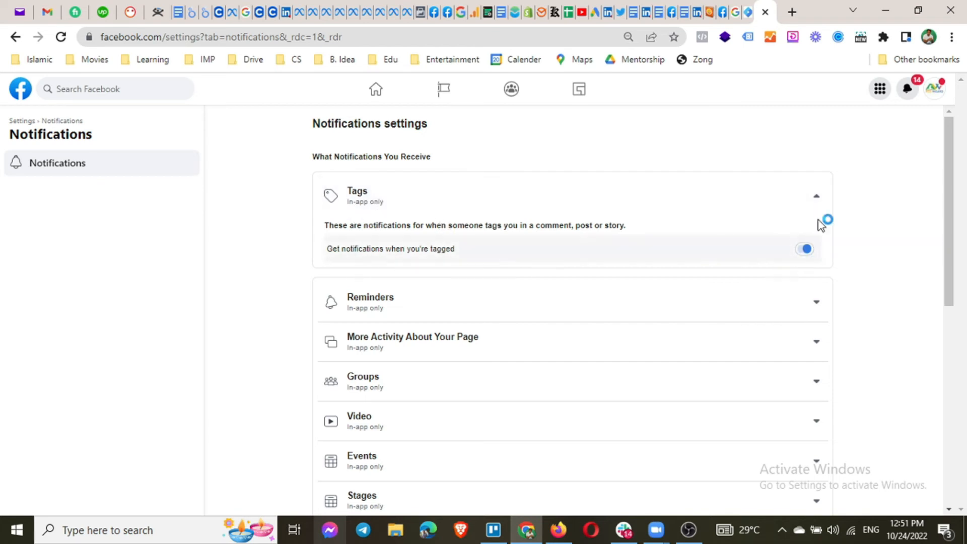
left_click(818, 198)
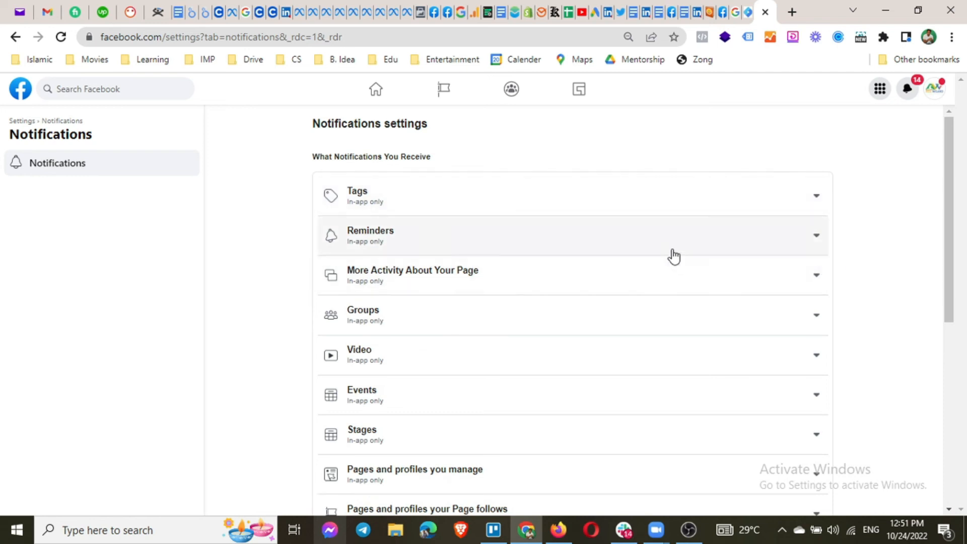
left_click(816, 237)
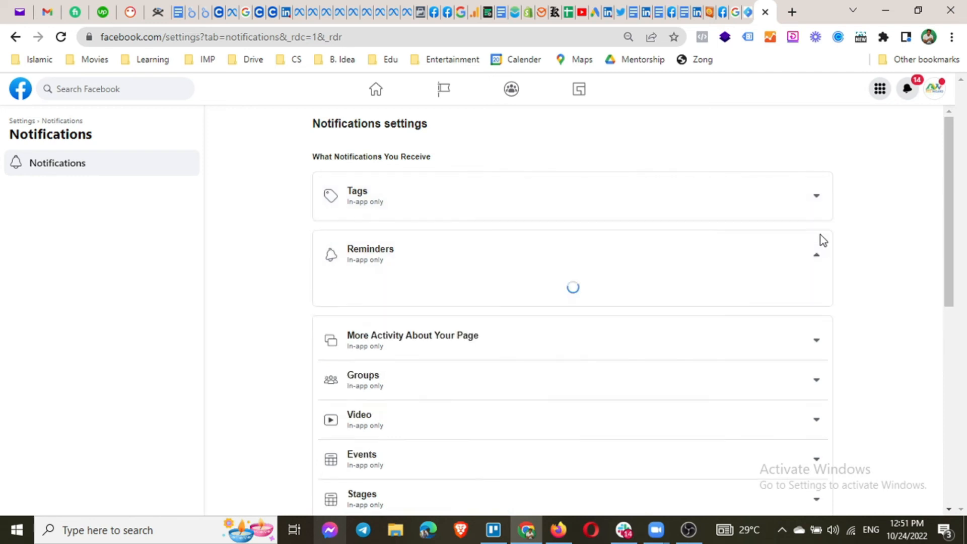
left_click(819, 258)
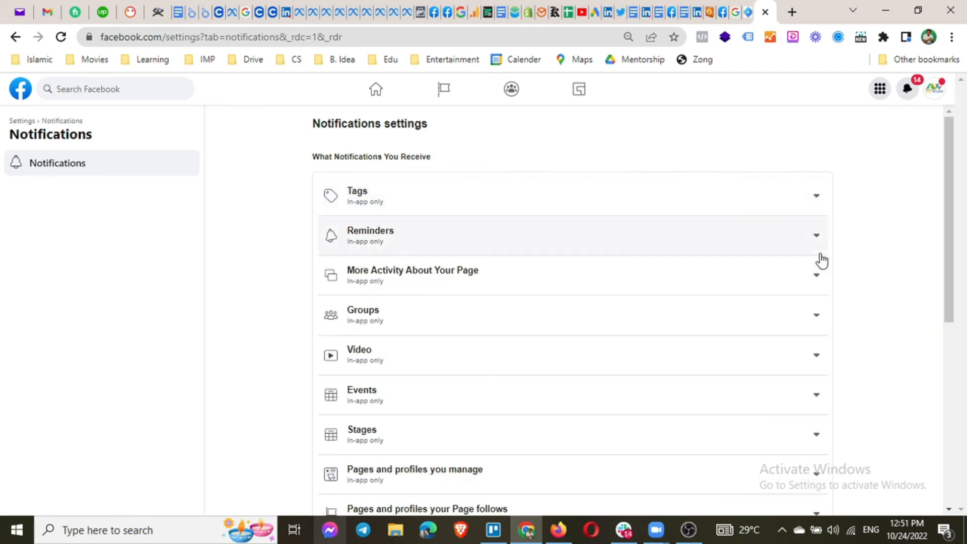
scroll(814, 287, "down", 2)
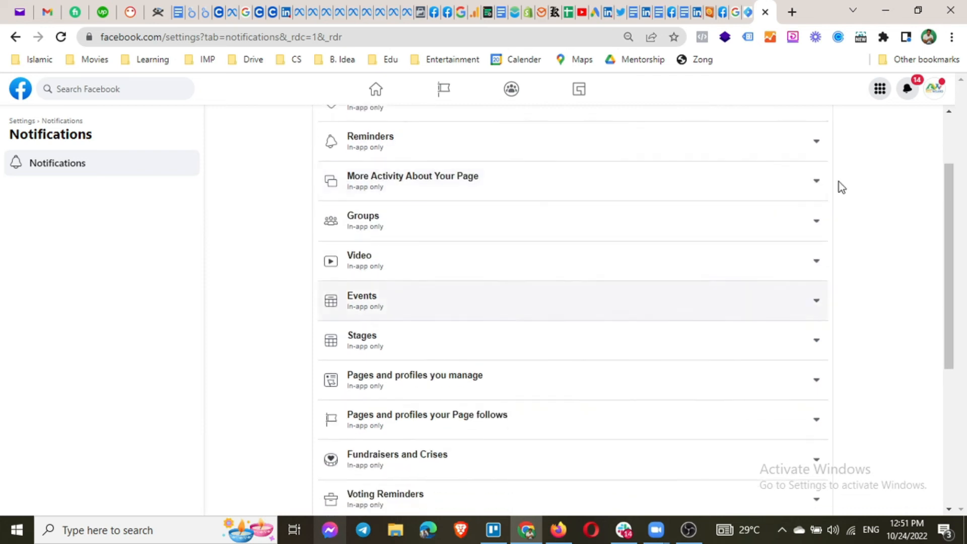
left_click(816, 184)
scroll(817, 186, "up", 3)
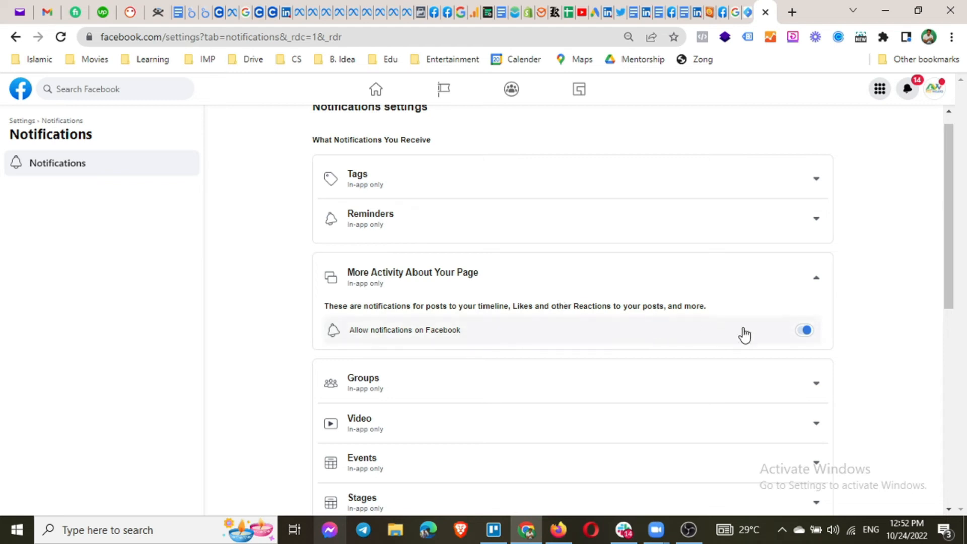
left_click(822, 281)
scroll(821, 287, "down", 2)
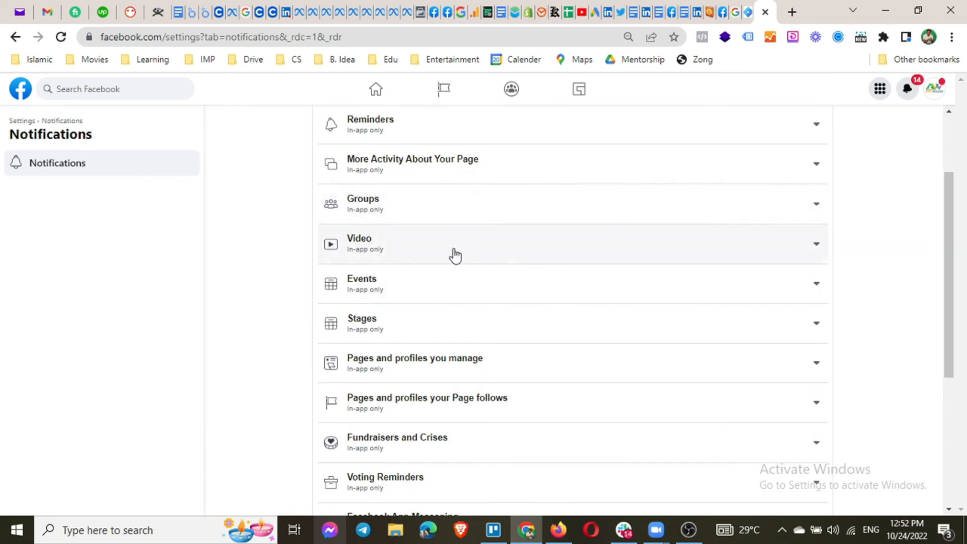
scroll(447, 290, "down", 2)
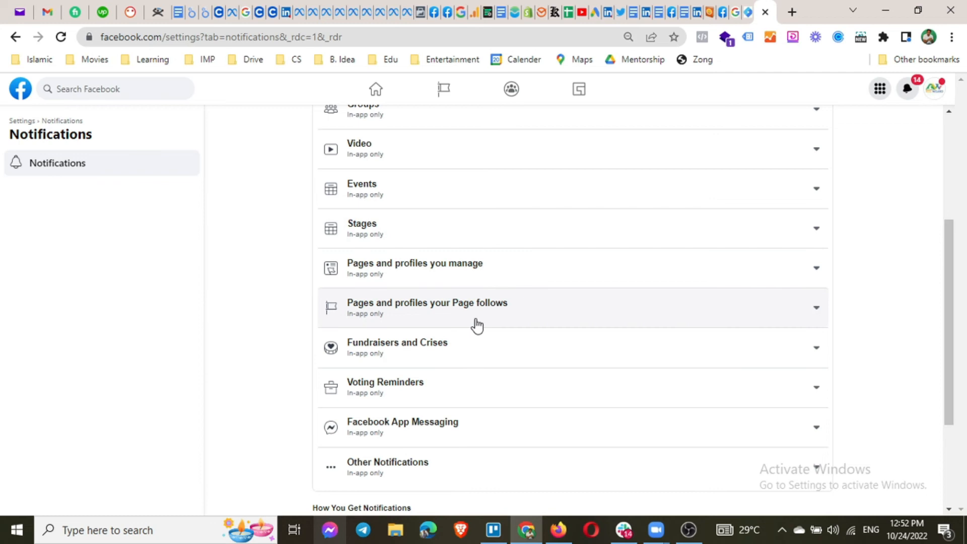
scroll(476, 325, "down", 2)
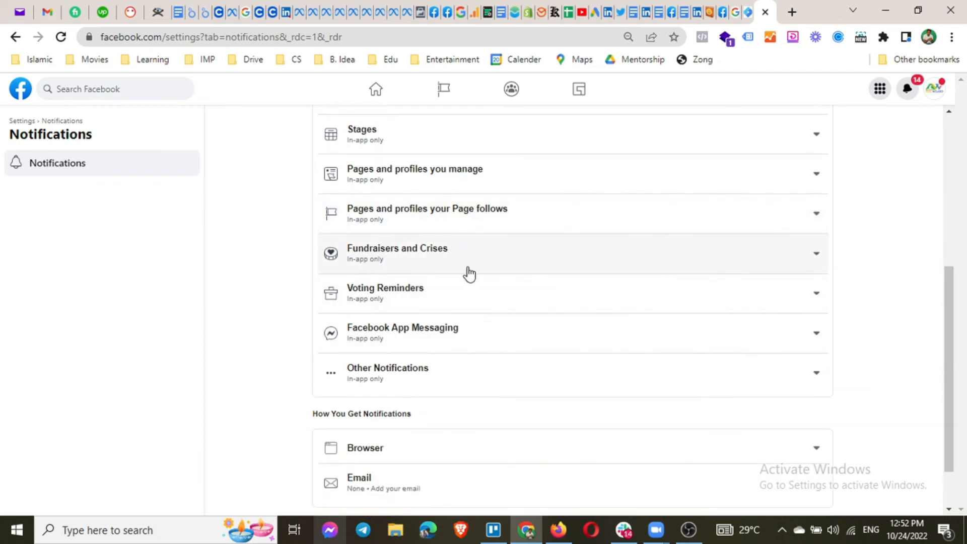
scroll(467, 273, "down", 1)
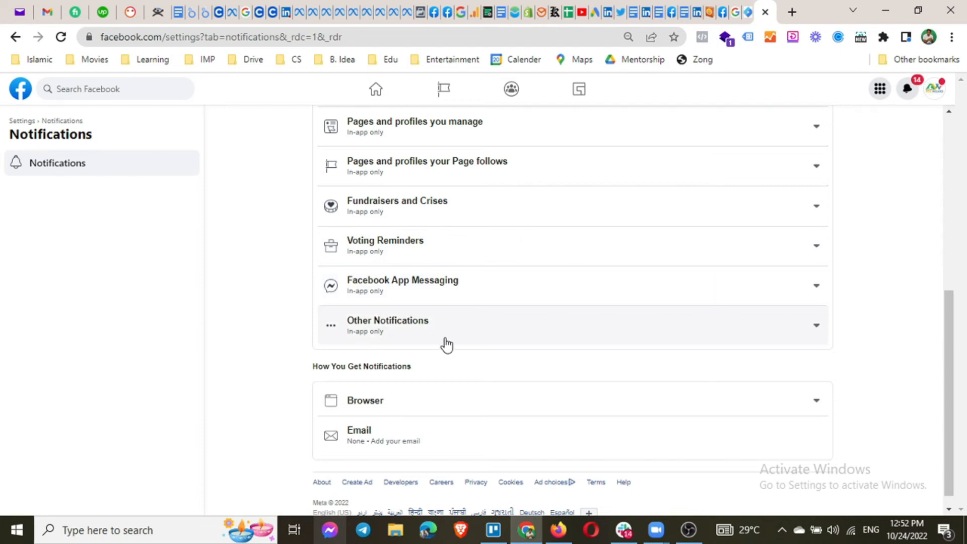
scroll(445, 346, "down", 1)
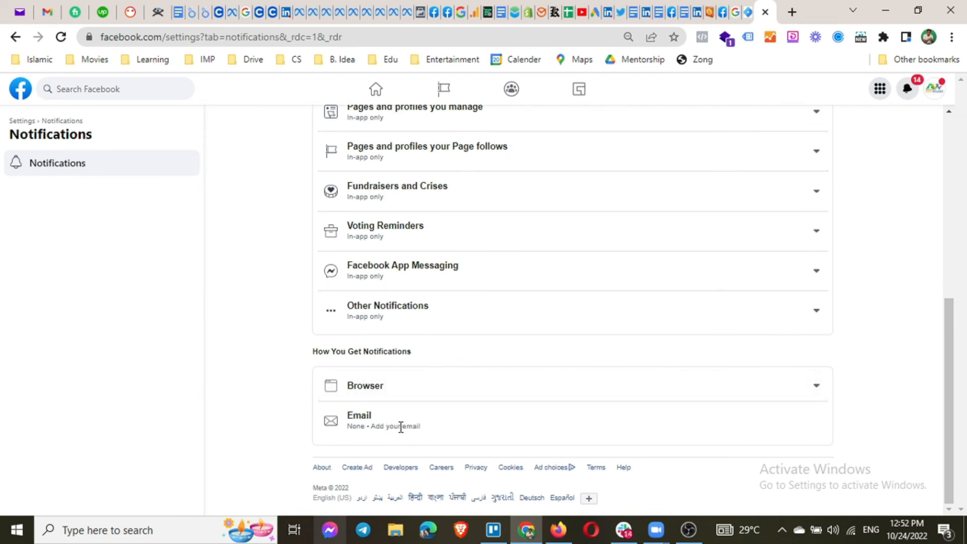
left_click_drag(422, 429, 346, 418)
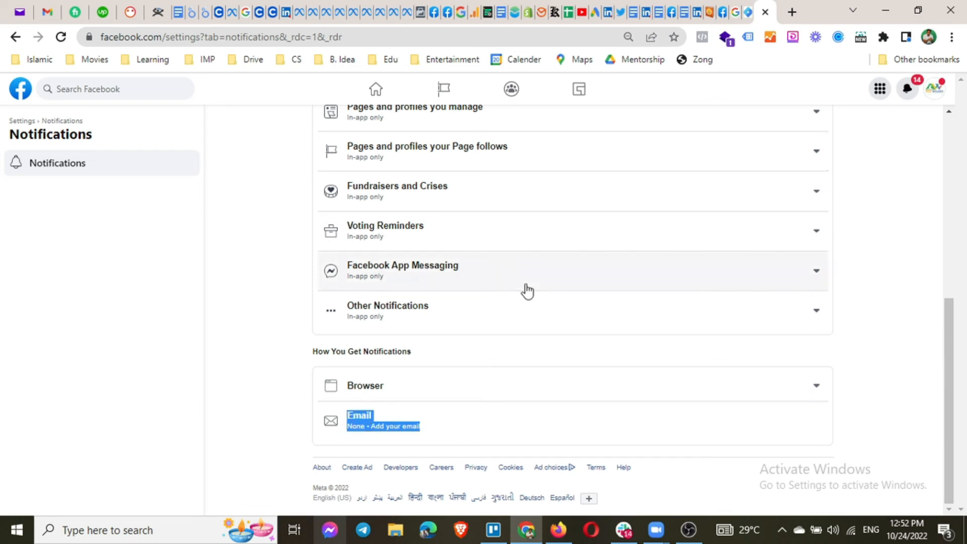
scroll(510, 296, "up", 1)
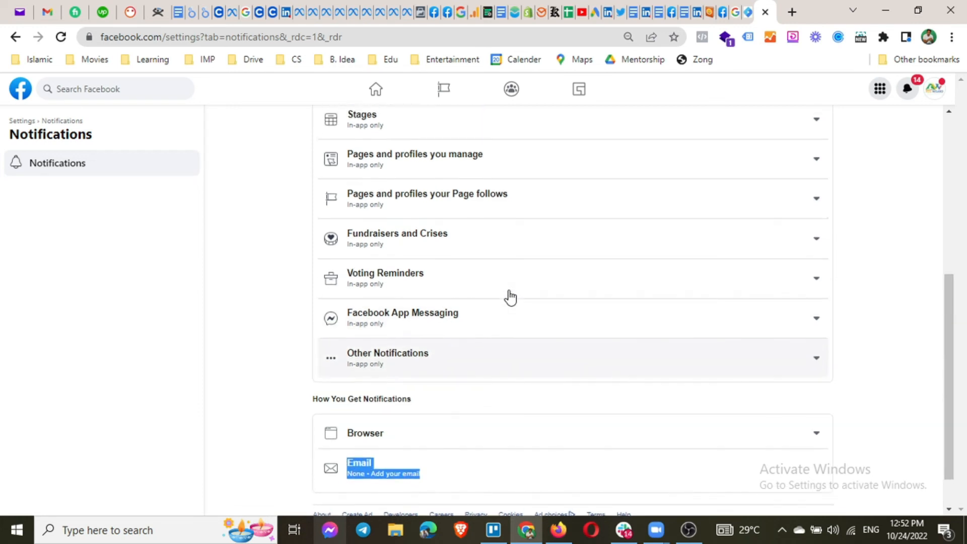
scroll(510, 297, "up", 6)
scroll(510, 297, "down", 5)
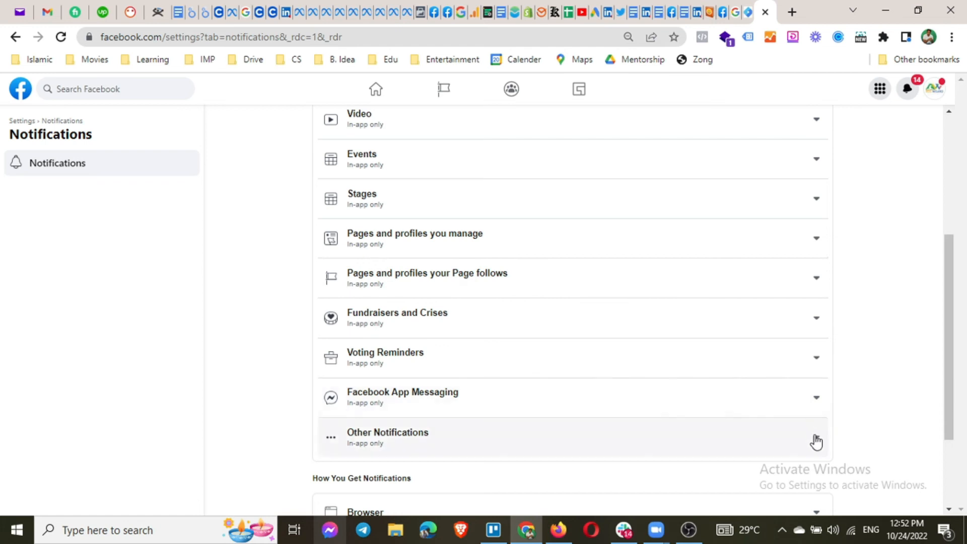
left_click(660, 430)
scroll(661, 378, "down", 3)
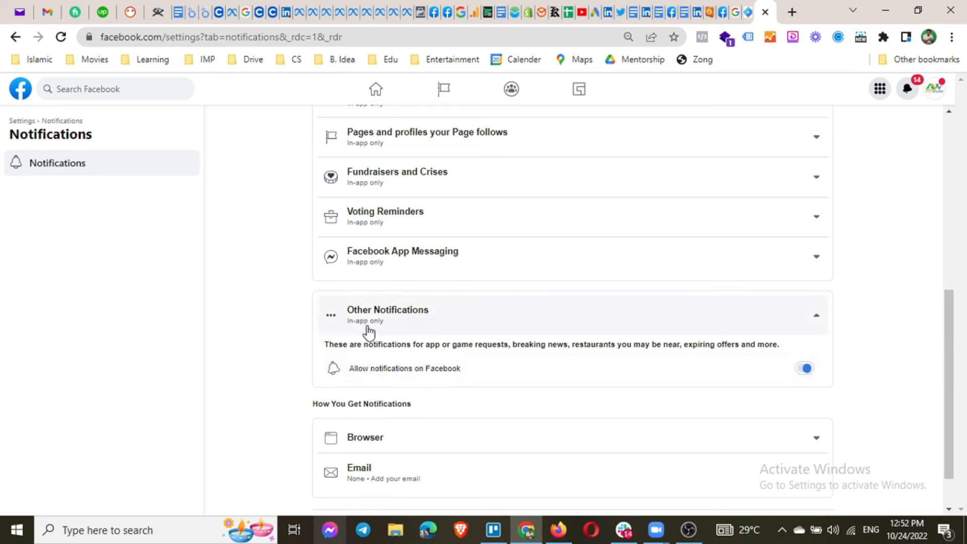
scroll(277, 329, "up", 8)
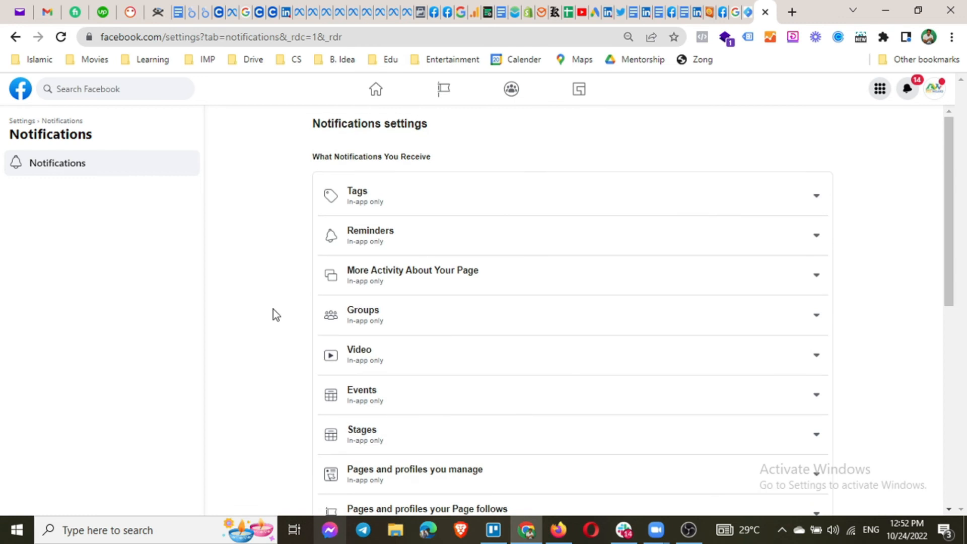
Go to Linked Accounts to view the connected AdsWisard Instagram account.
left_click(21, 122)
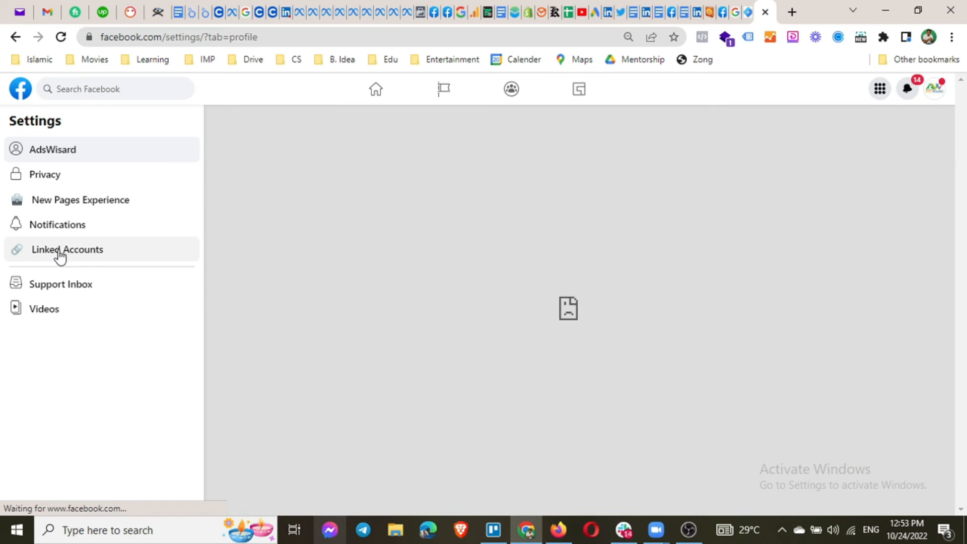
left_click(60, 255)
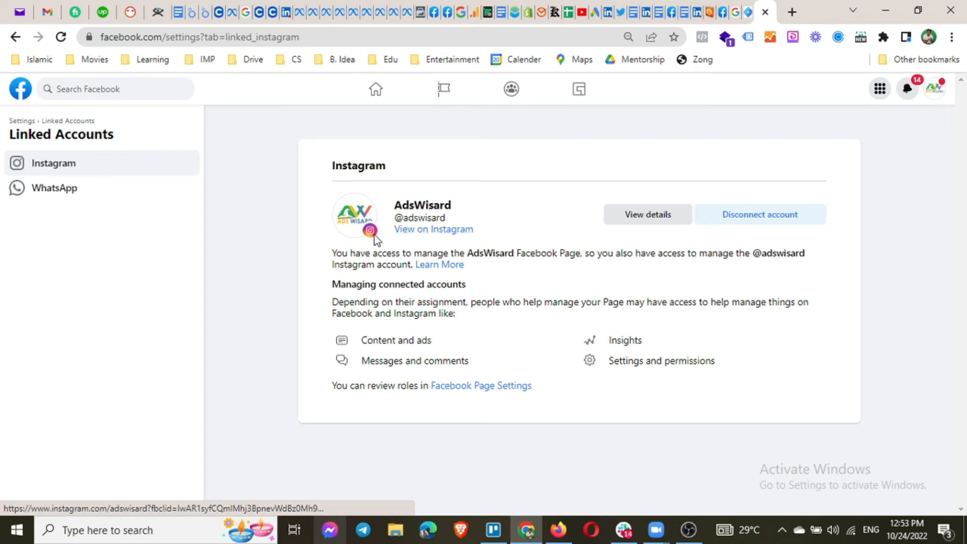
Open instagram.com/adswisard in a new tab, browse its posts, then return to Facebook.
left_click(792, 11)
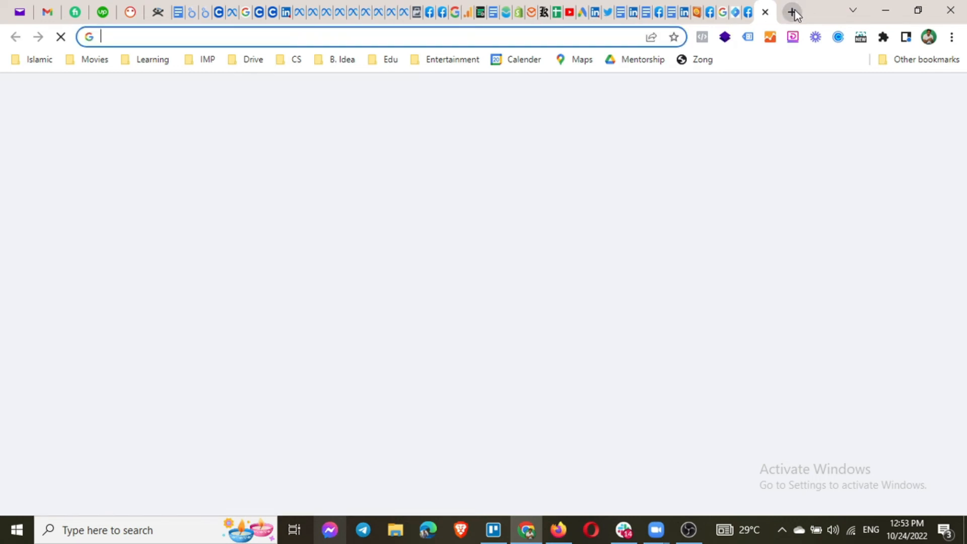
type("instagram.com/")
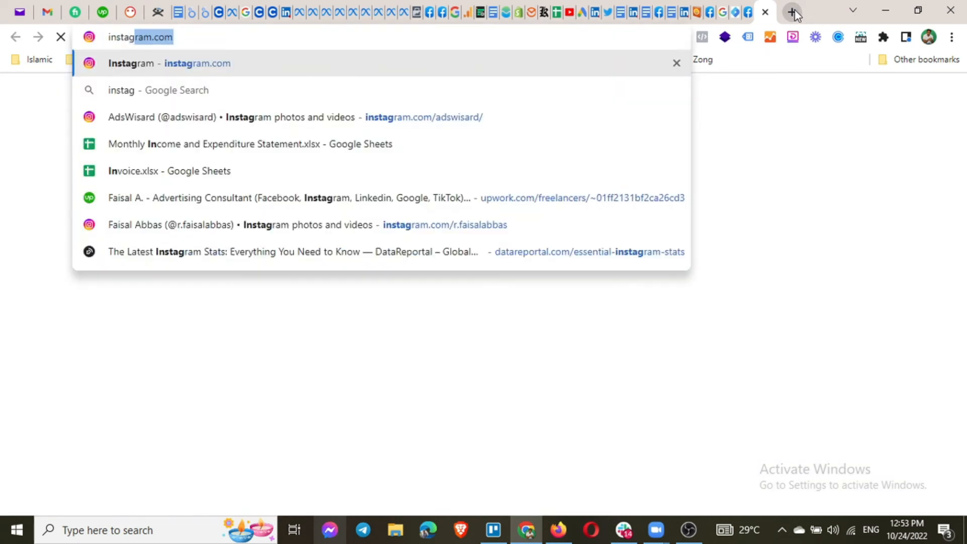
type("adswisard/")
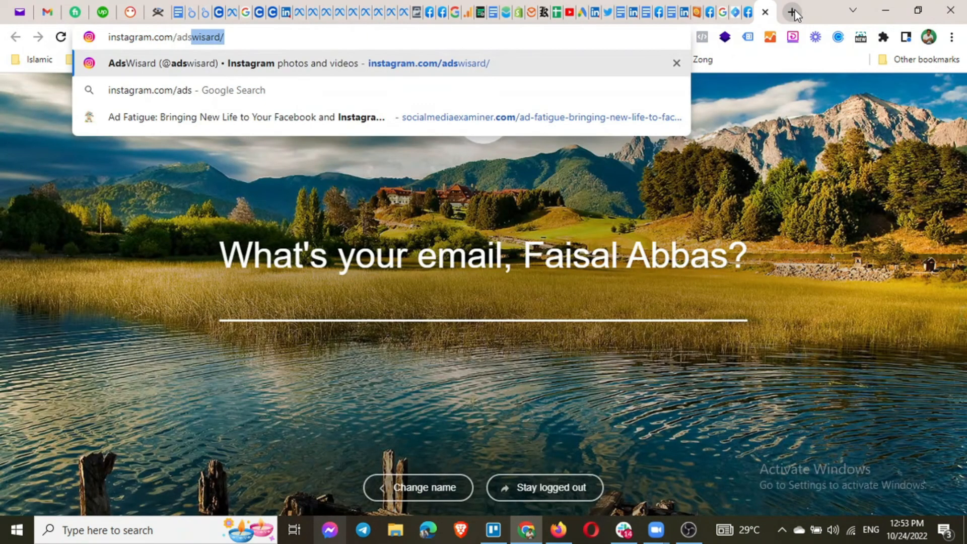
key("Return")
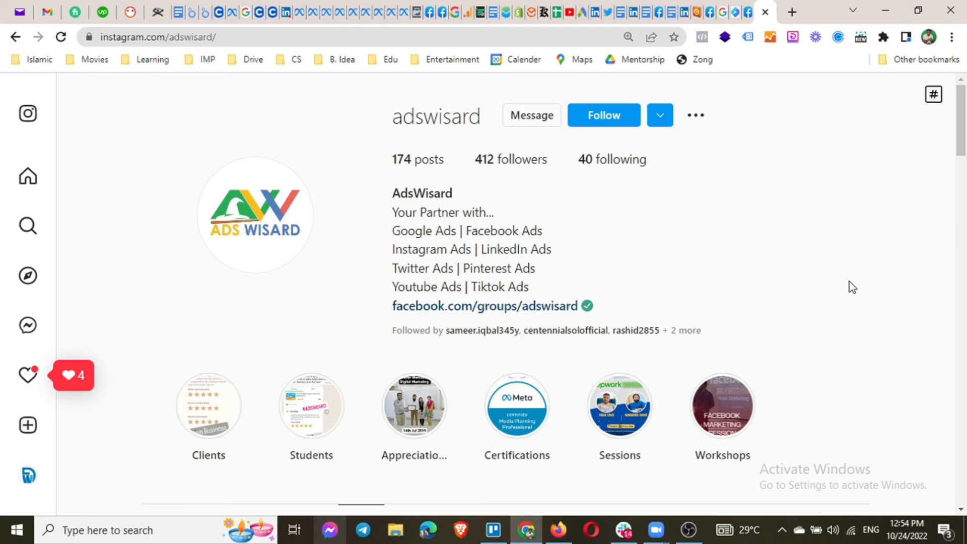
scroll(849, 281, "down", 5)
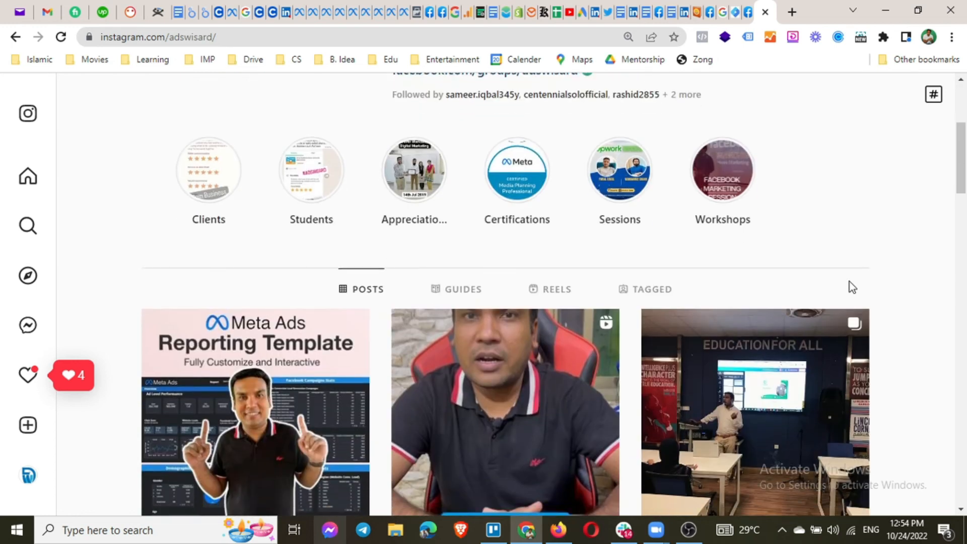
scroll(850, 282, "down", 3)
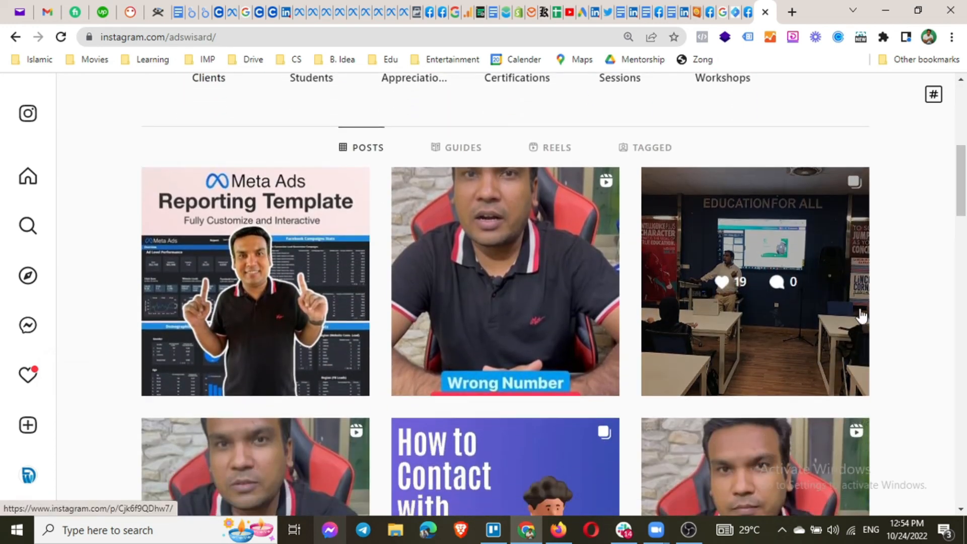
scroll(860, 314, "down", 10)
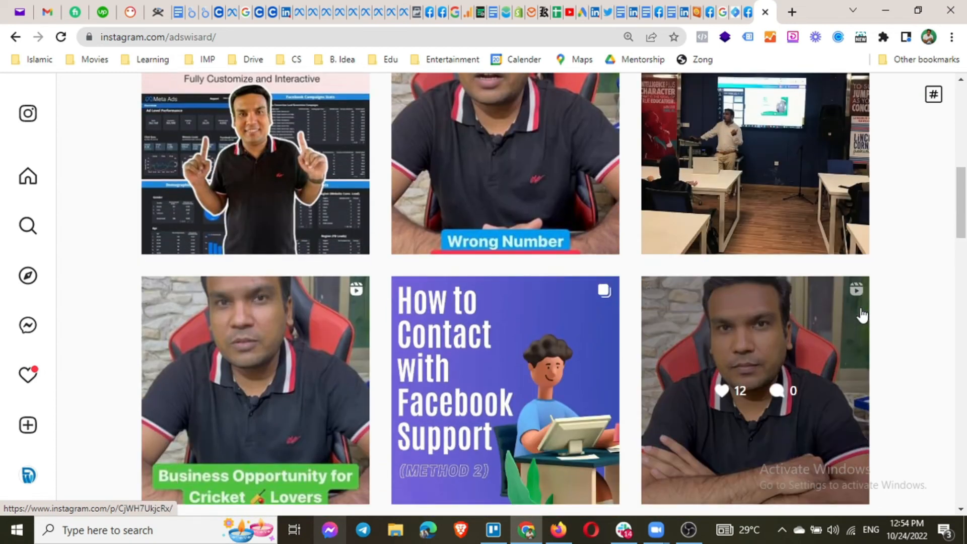
scroll(862, 316, "down", 13)
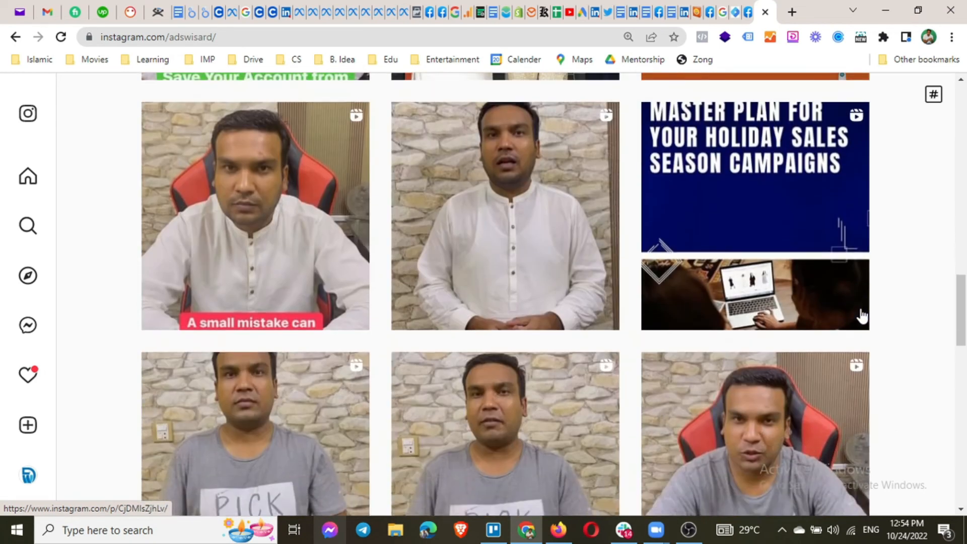
scroll(862, 316, "up", 20)
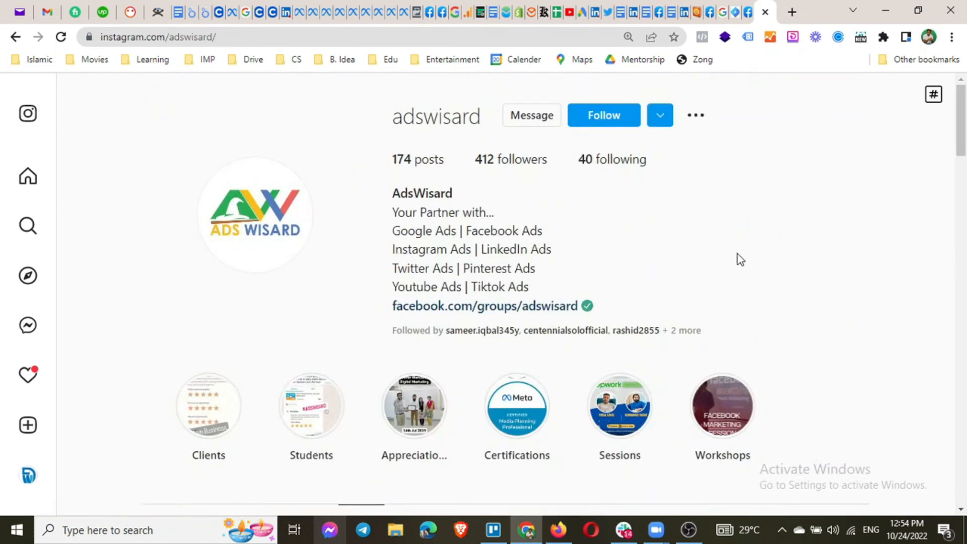
left_click(748, 12)
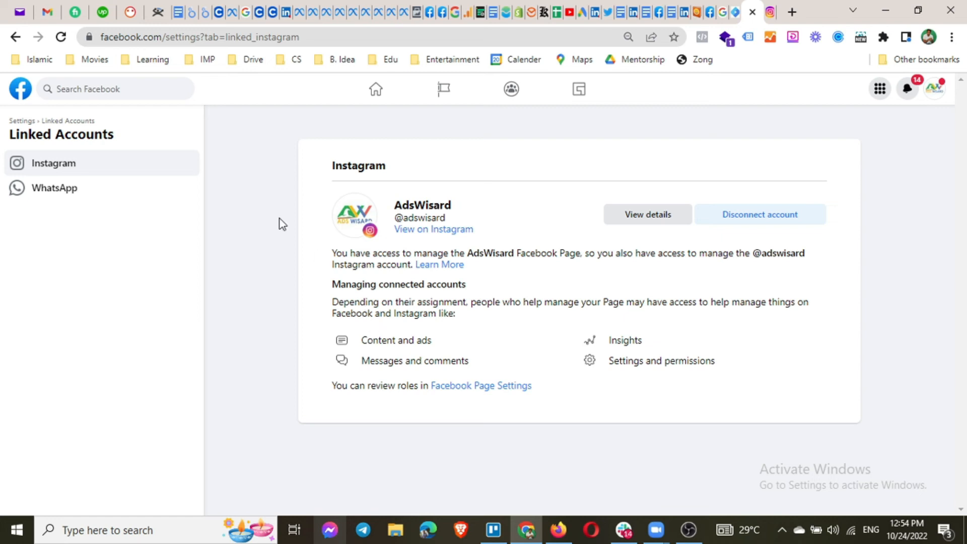
Go to the WhatsApp linking settings and start entering AdsWisard's WhatsApp phone number.
left_click(49, 191)
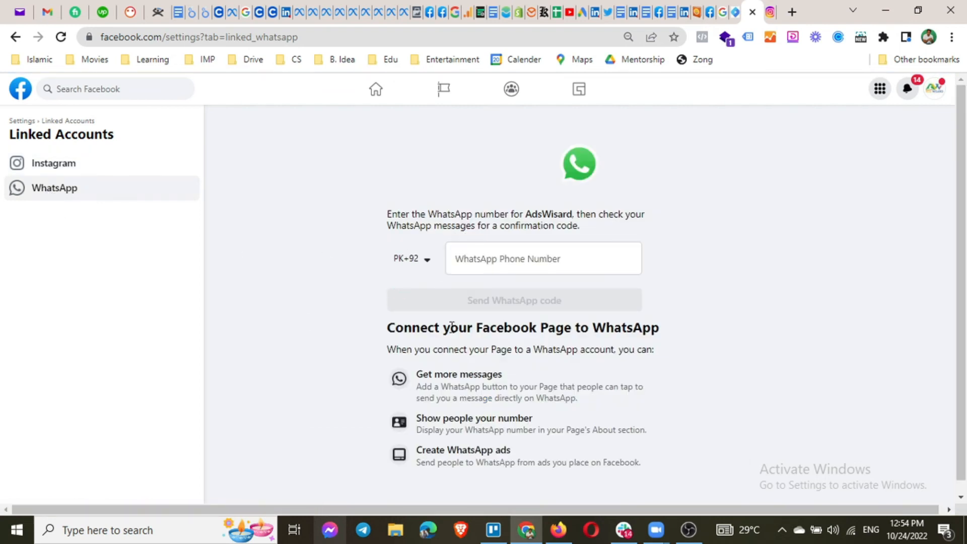
left_click(507, 263)
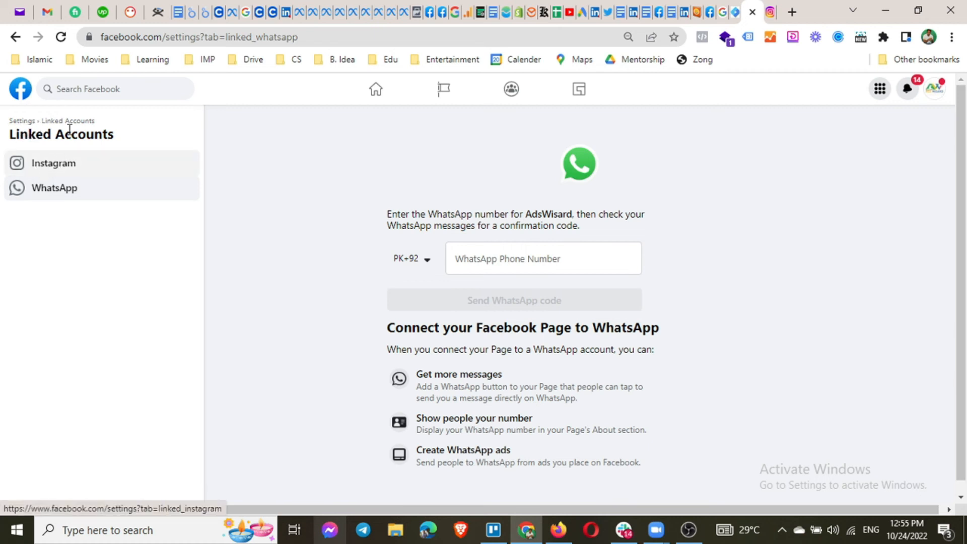
Return to the Page settings and view the Support Inbox with reports and request updates.
left_click(25, 123)
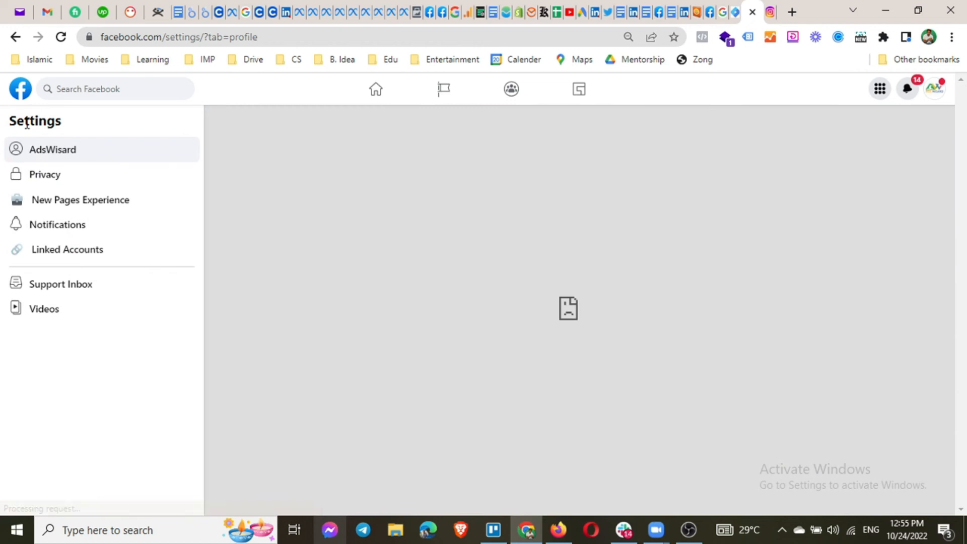
left_click(129, 286)
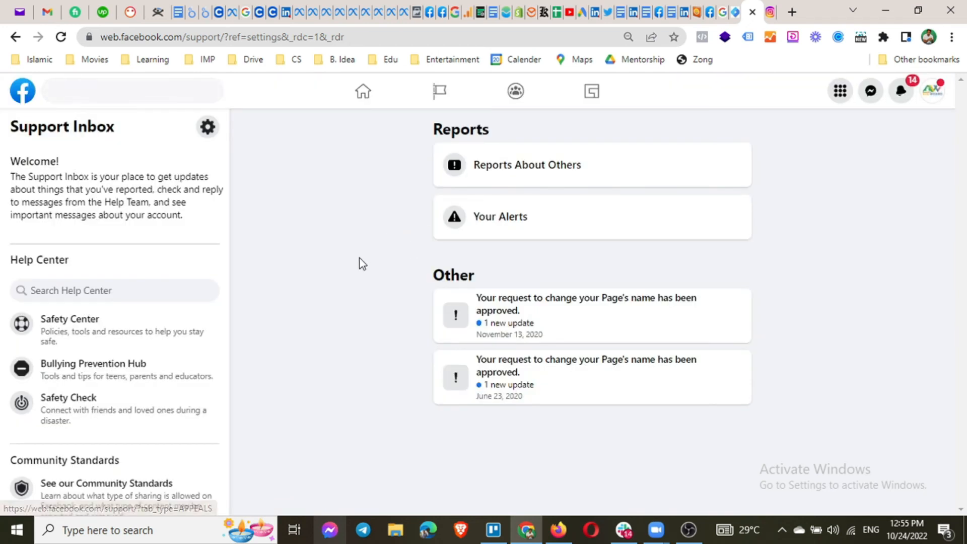
left_click(511, 316)
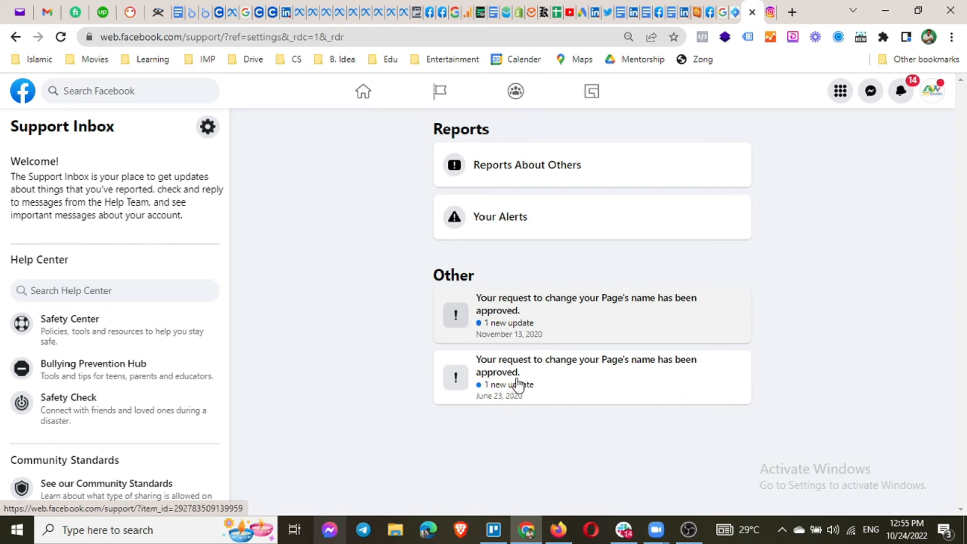
left_click(487, 403)
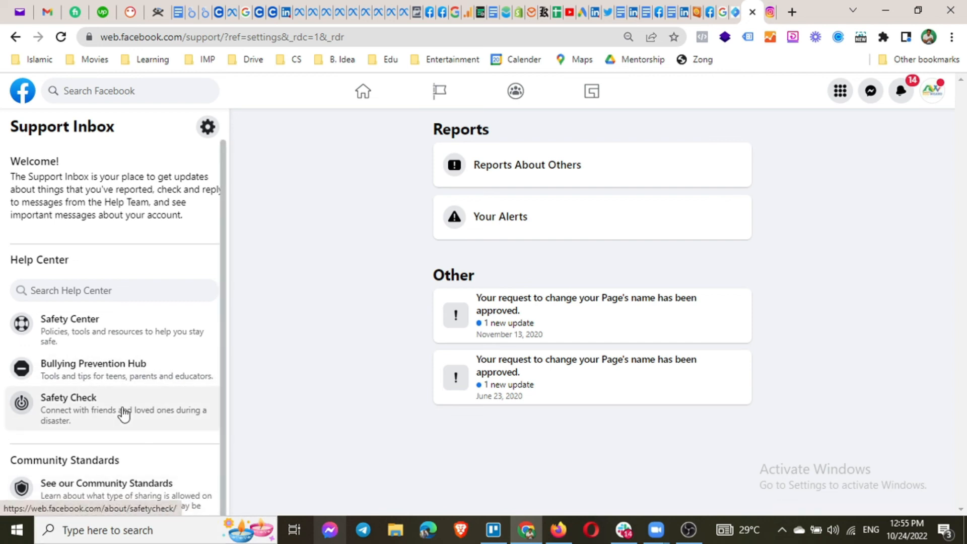
scroll(100, 403, "down", 1)
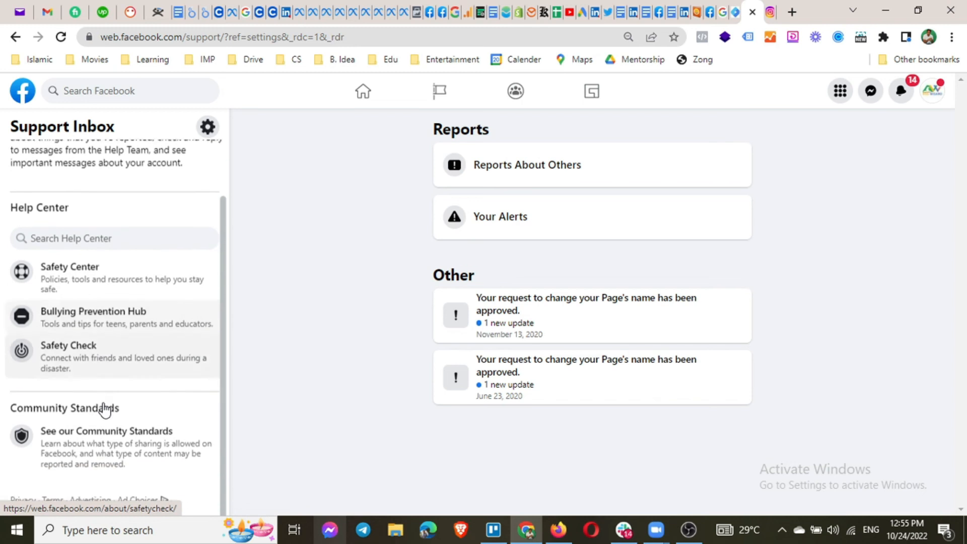
scroll(101, 403, "up", 1)
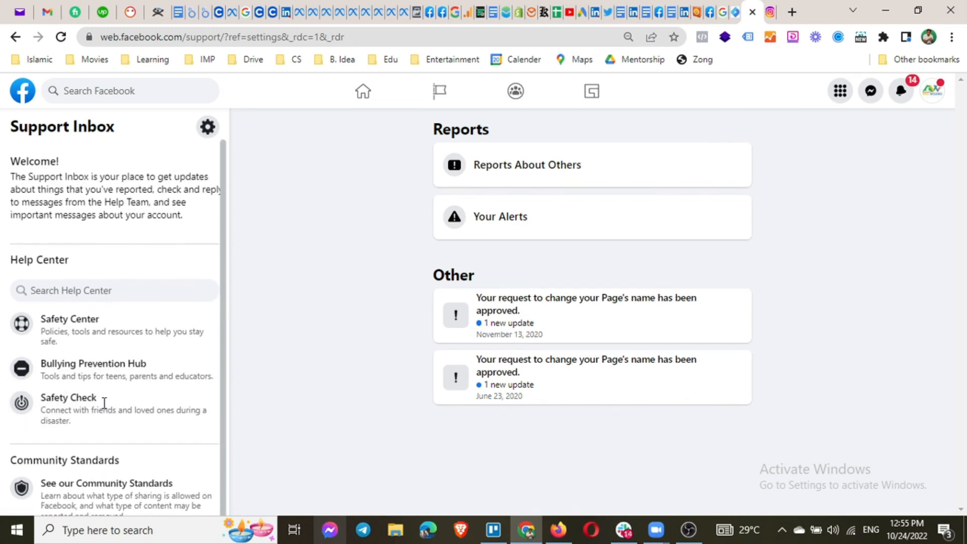
left_click(206, 131)
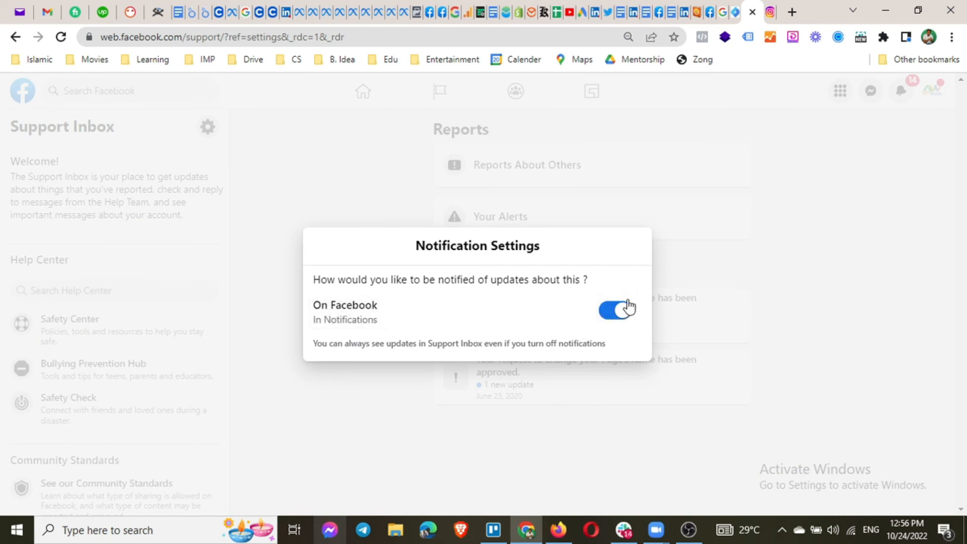
left_click(324, 395)
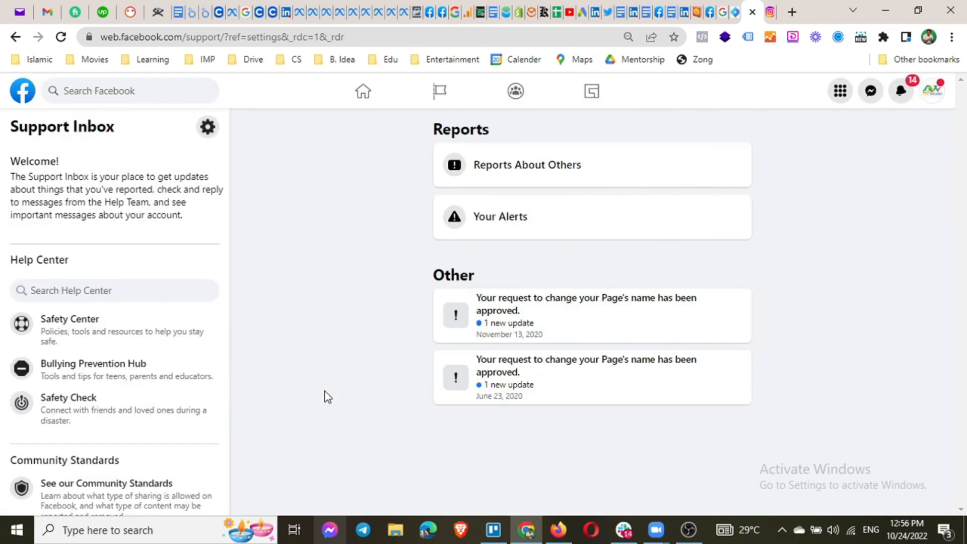
left_click(15, 37)
Go back to the Page settings and show the Videos settings section.
left_click(17, 38)
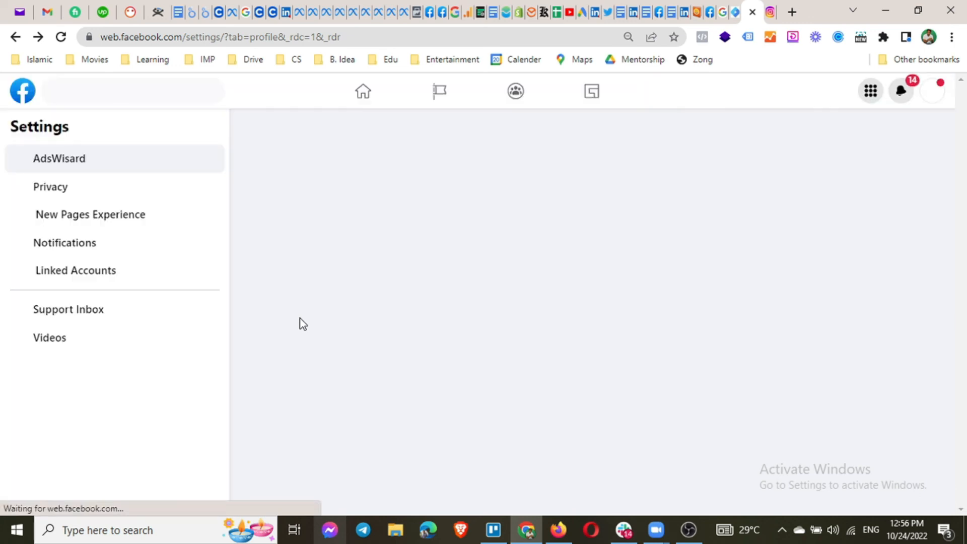
left_click(58, 348)
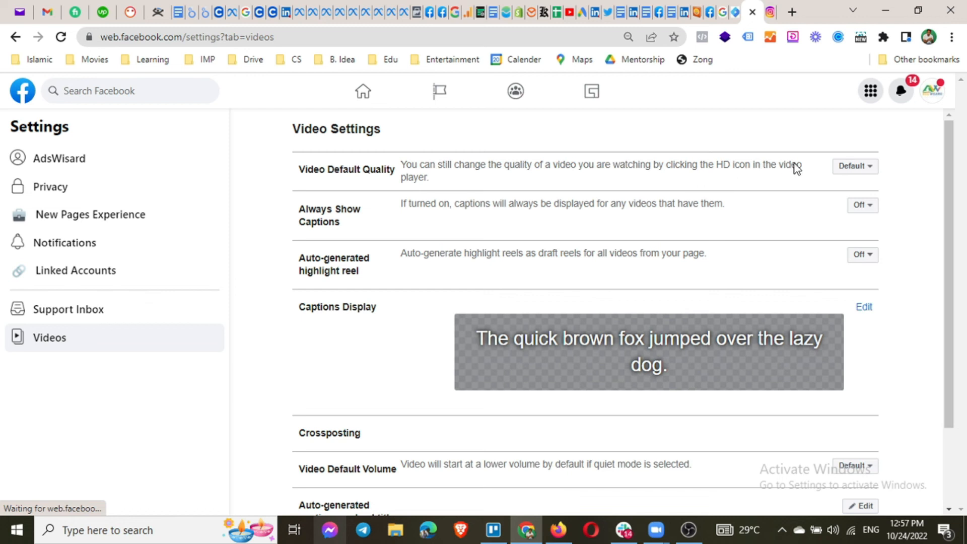
left_click(872, 174)
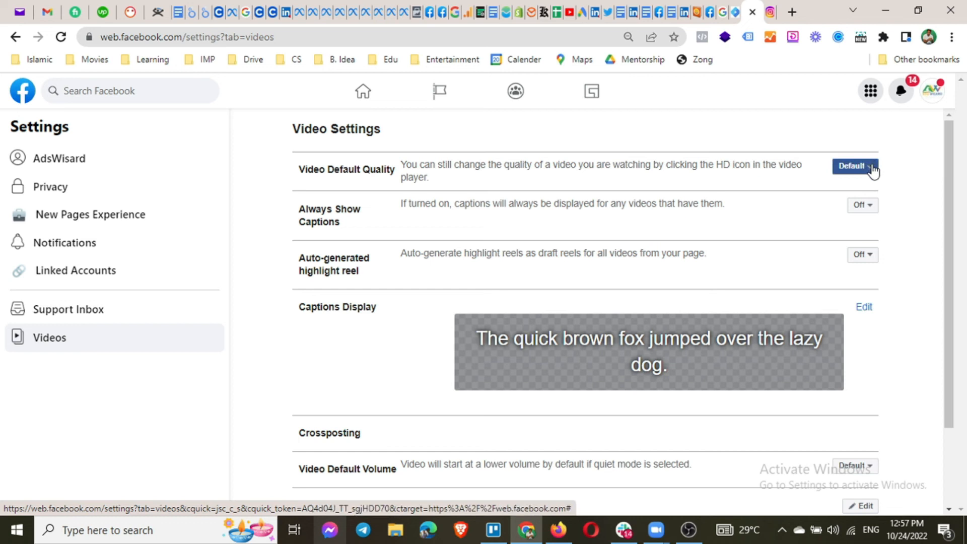
left_click(872, 171)
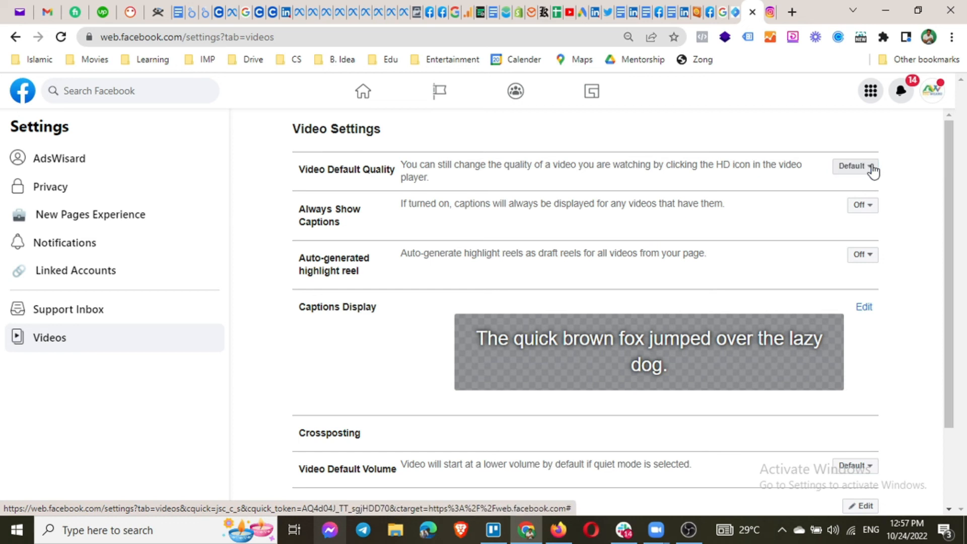
left_click(872, 172)
left_click(856, 171)
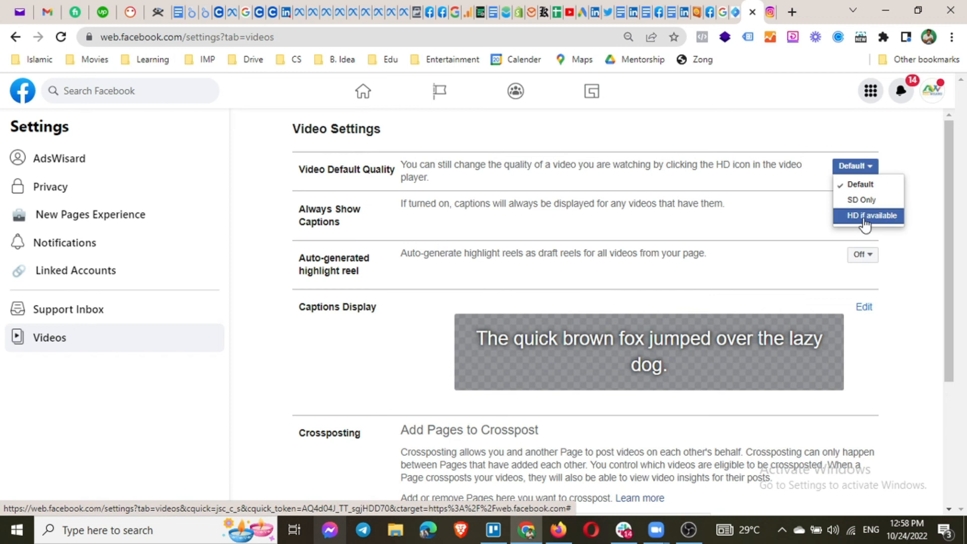
left_click(917, 250)
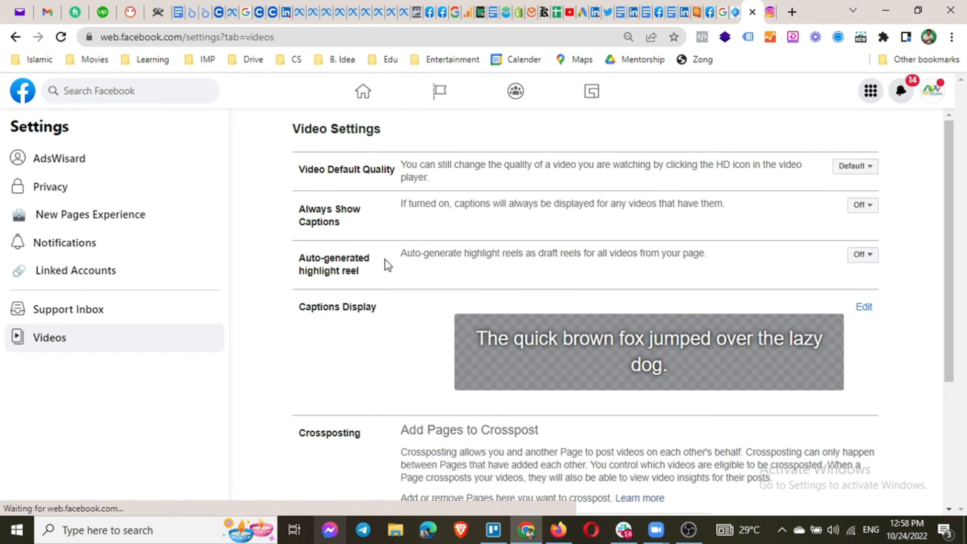
scroll(384, 261, "down", 1)
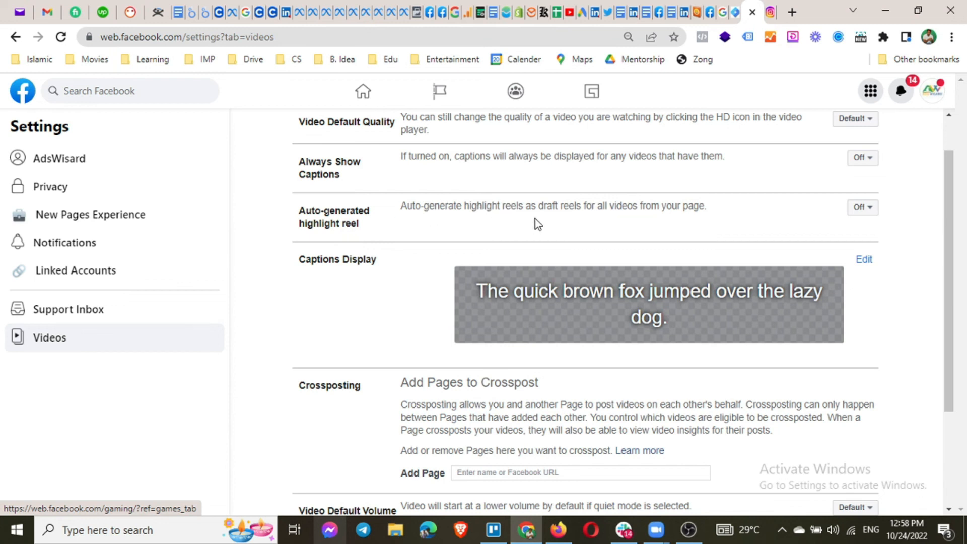
Set Auto-generated highlight reel to On and close the 'content no longer available' error.
left_click(869, 219)
left_click(867, 242)
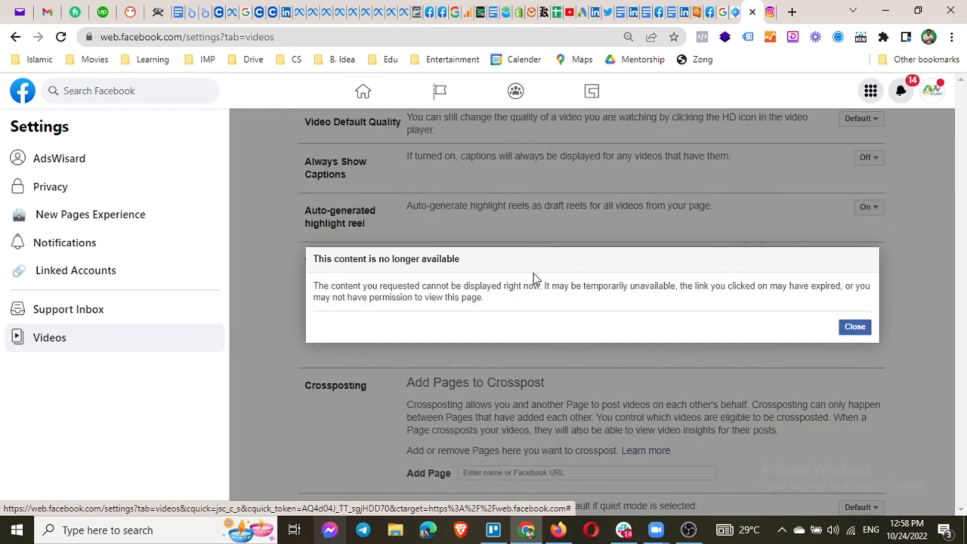
left_click(854, 328)
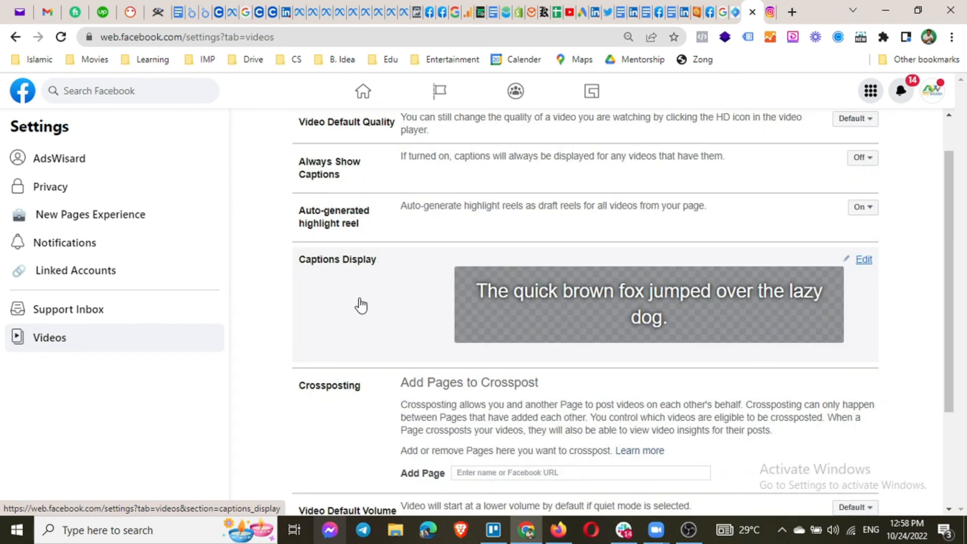
scroll(360, 305, "down", 1)
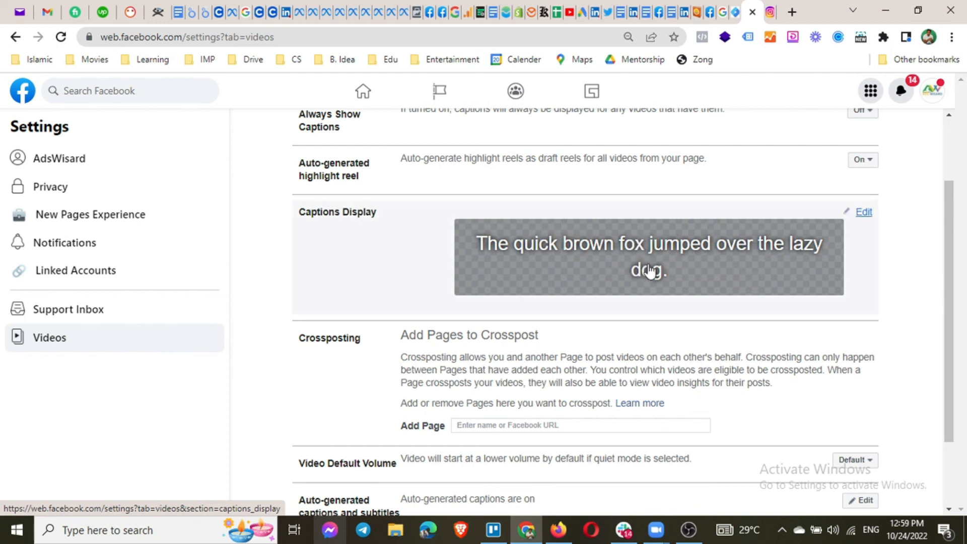
Edit Captions Display to use a Blue background at 25% opacity.
left_click(864, 213)
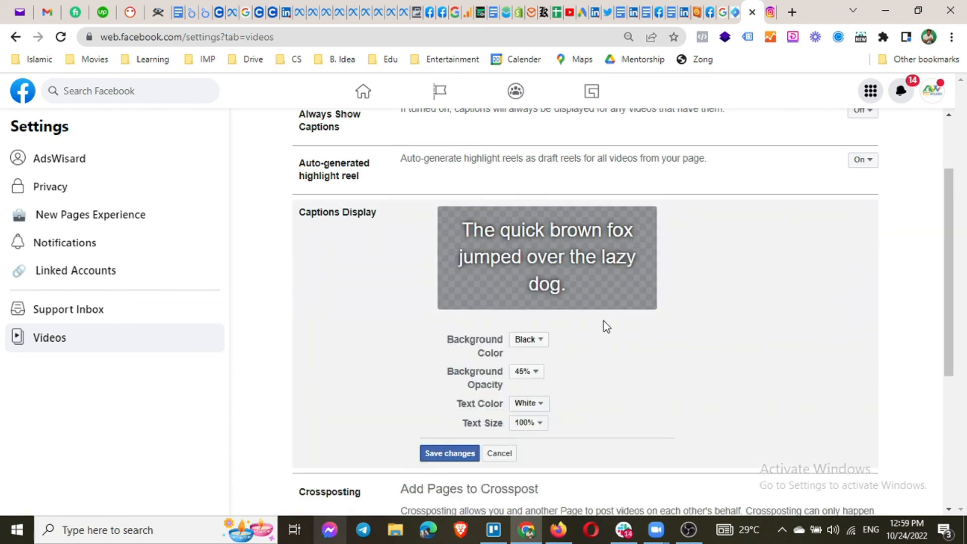
left_click(526, 341)
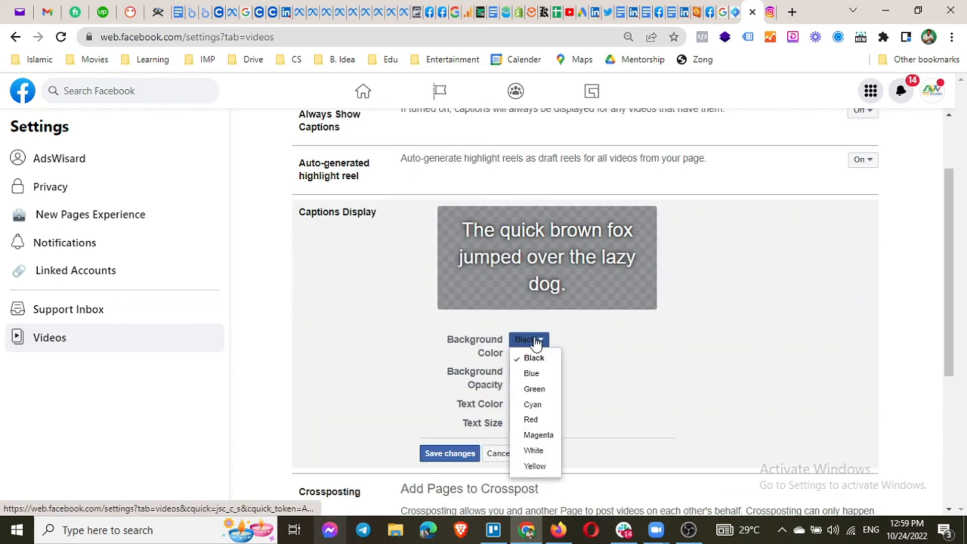
left_click(538, 376)
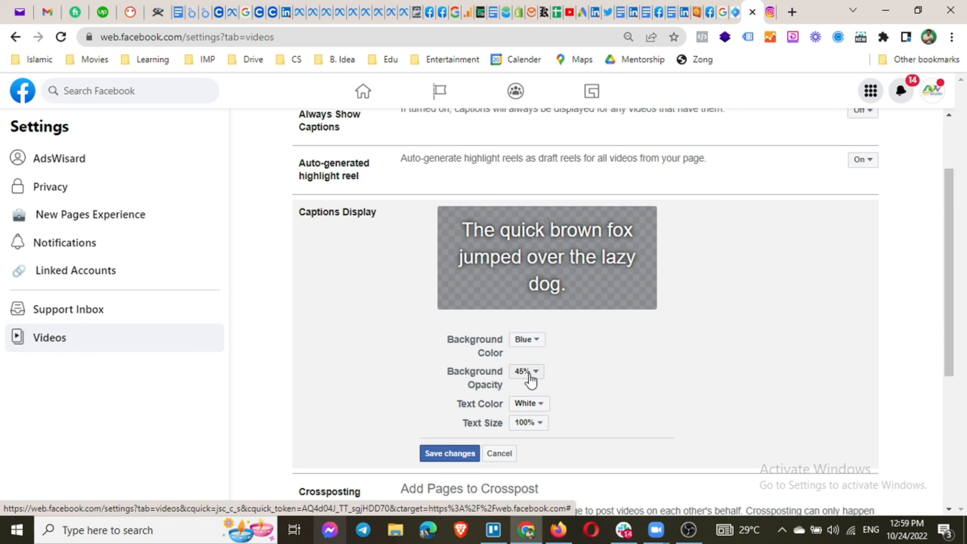
left_click(528, 372)
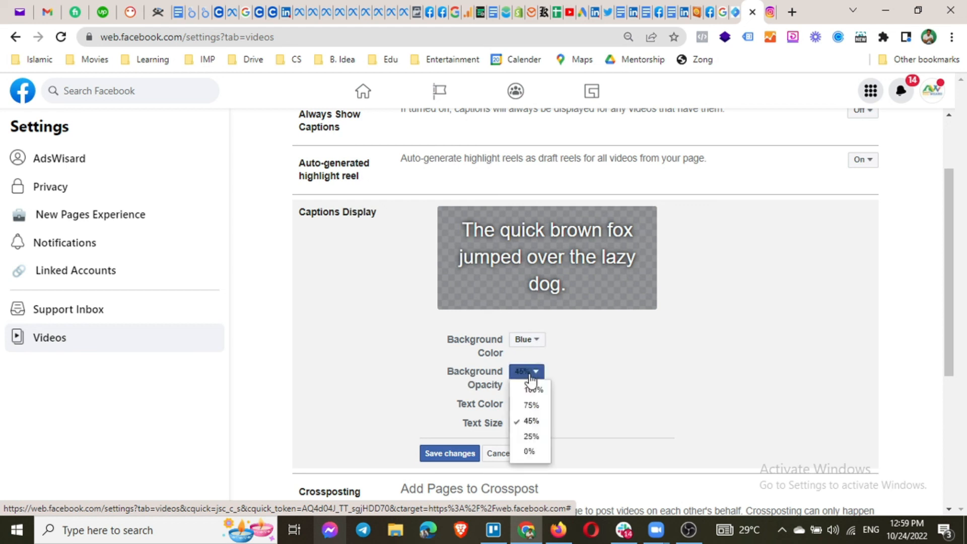
left_click(530, 437)
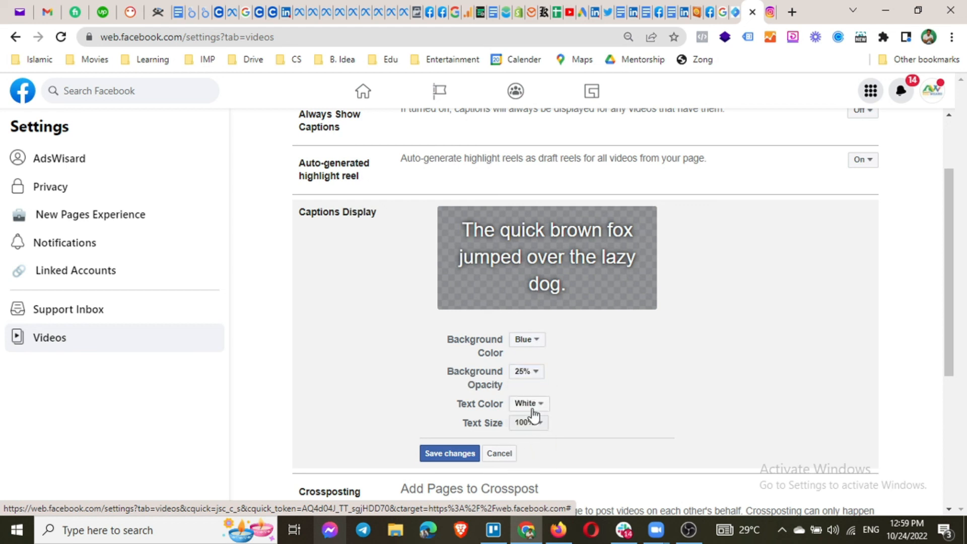
Keep caption text White at 100% size and save the caption display changes.
left_click(536, 406)
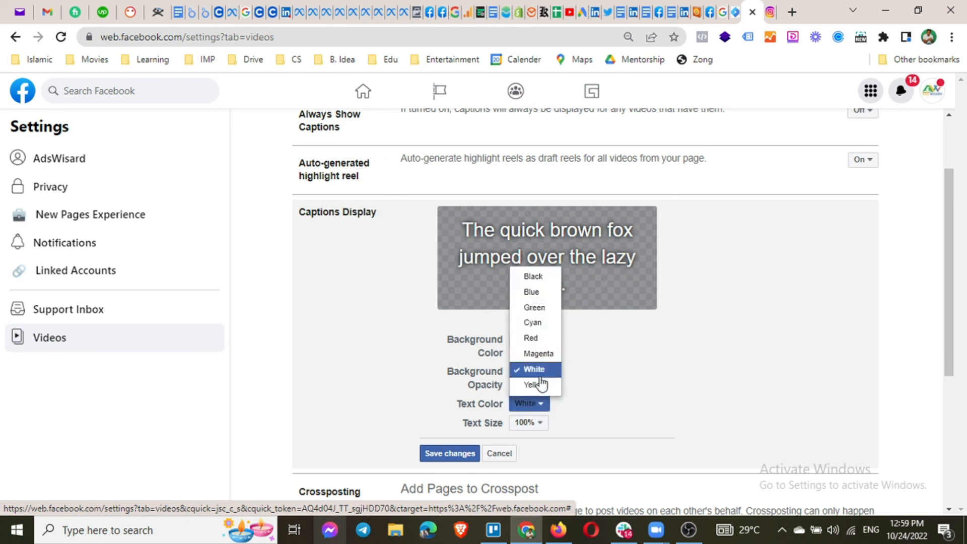
left_click(544, 338)
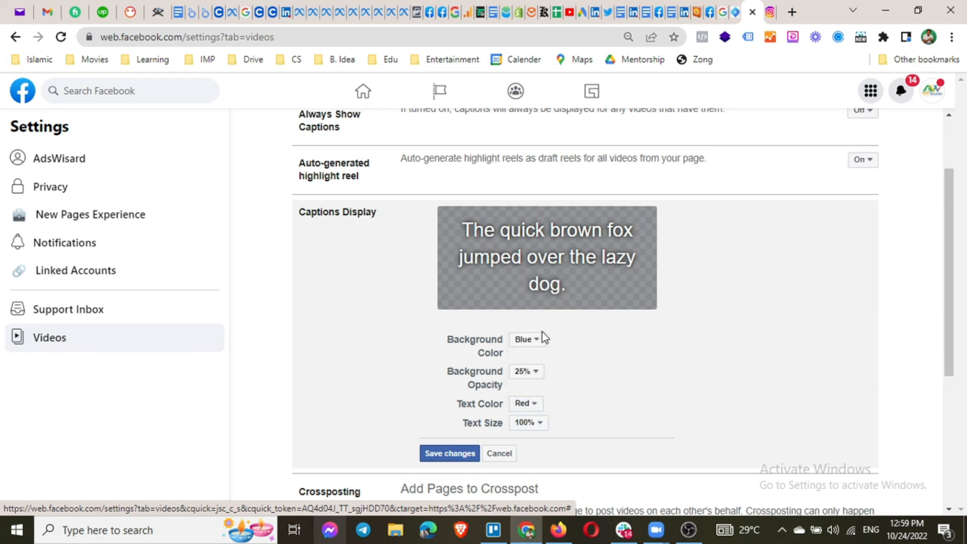
left_click(532, 404)
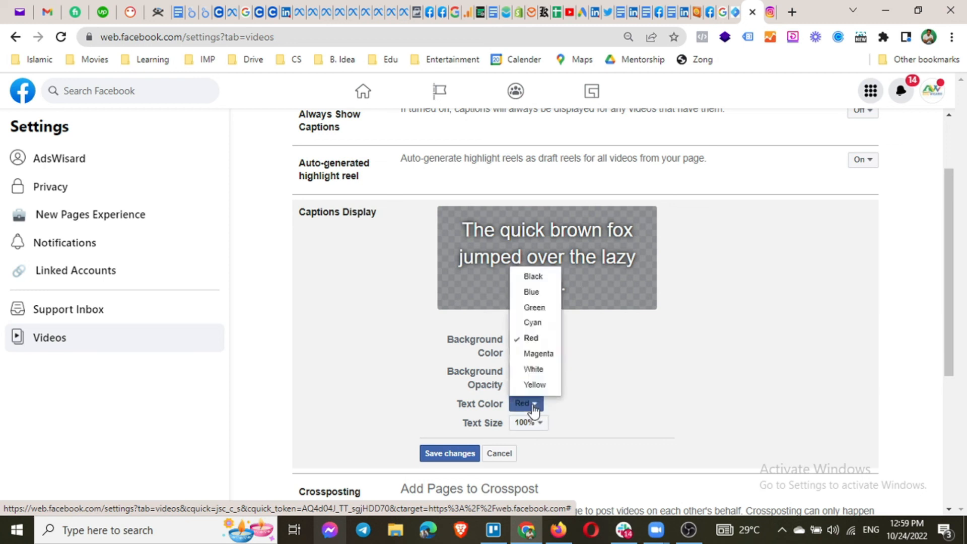
left_click(541, 370)
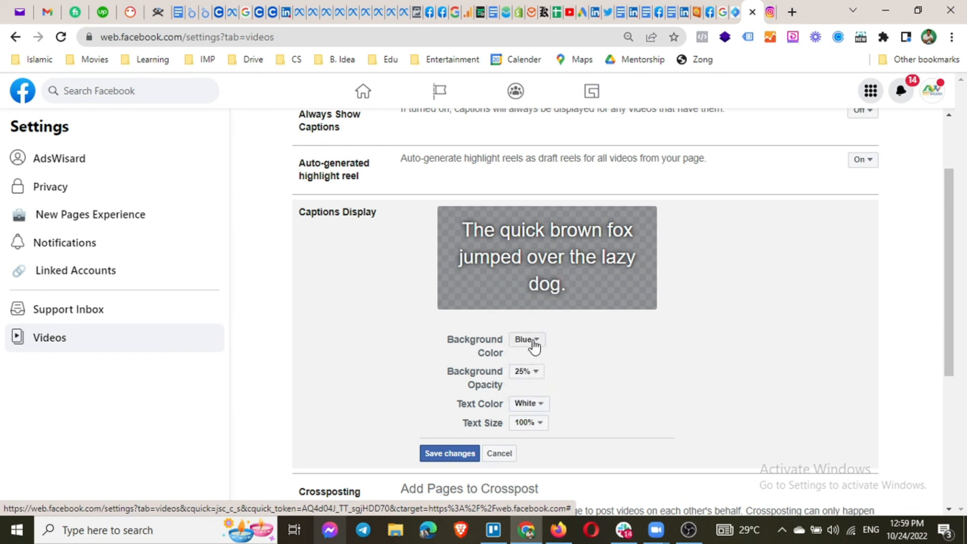
left_click(529, 405)
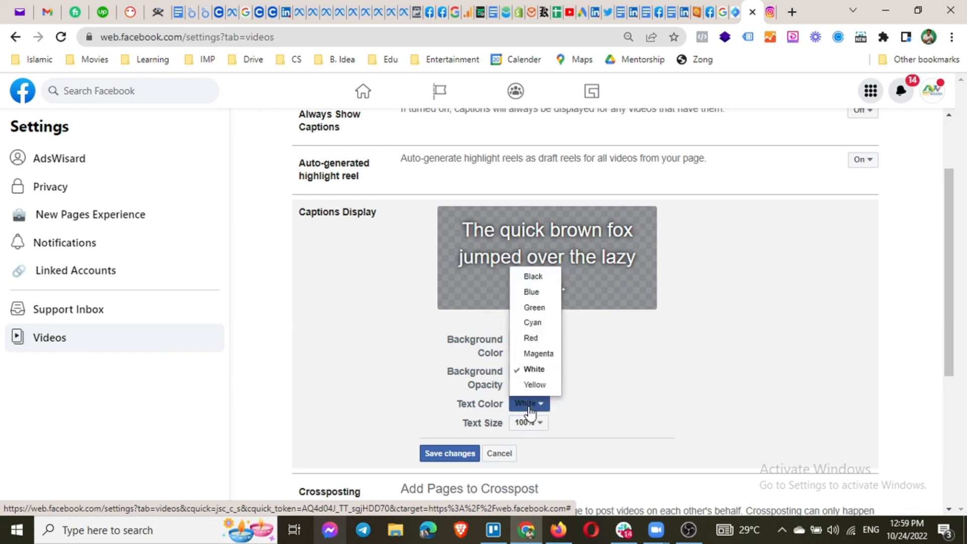
left_click(529, 409)
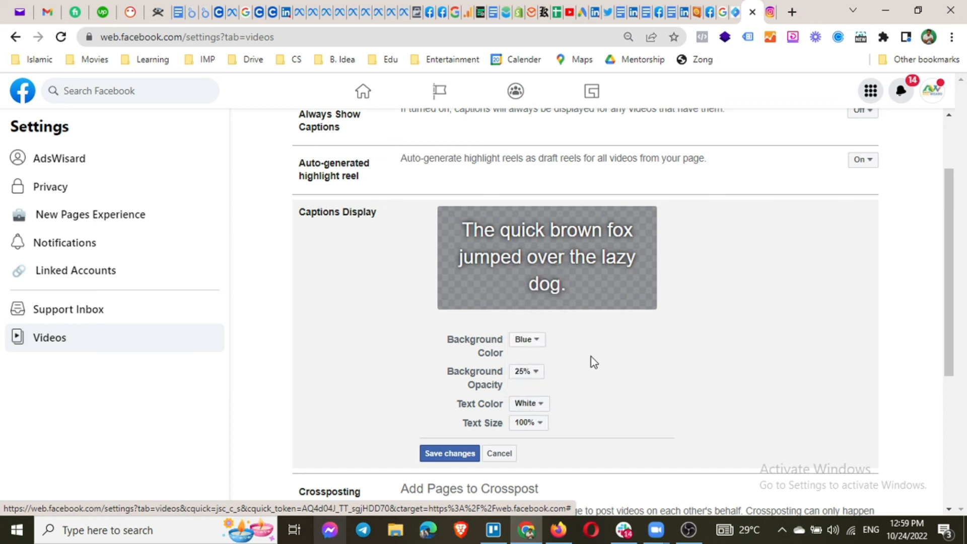
left_click(532, 426)
left_click(531, 388)
left_click(525, 422)
left_click(533, 373)
left_click(534, 422)
left_click(532, 374)
left_click(443, 453)
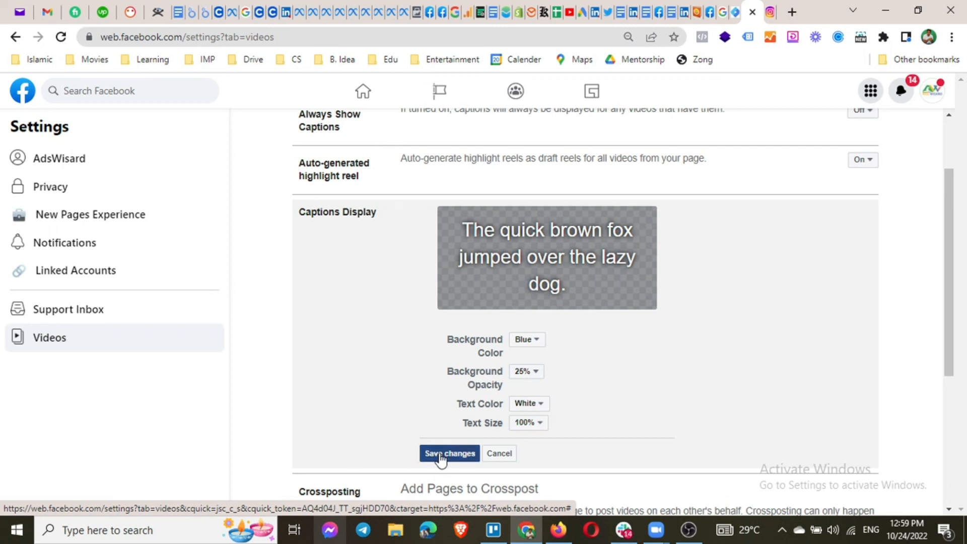
scroll(313, 389, "down", 3)
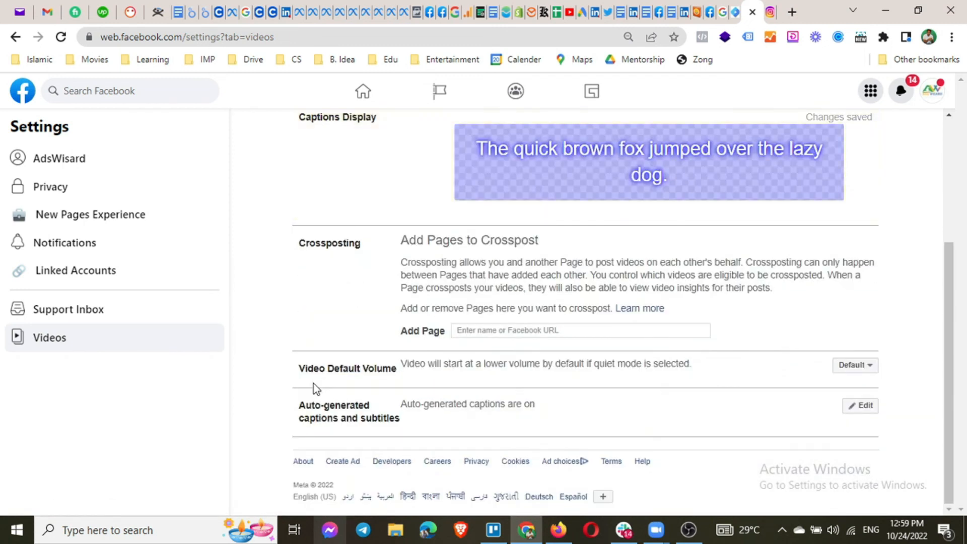
scroll(315, 388, "up", 2)
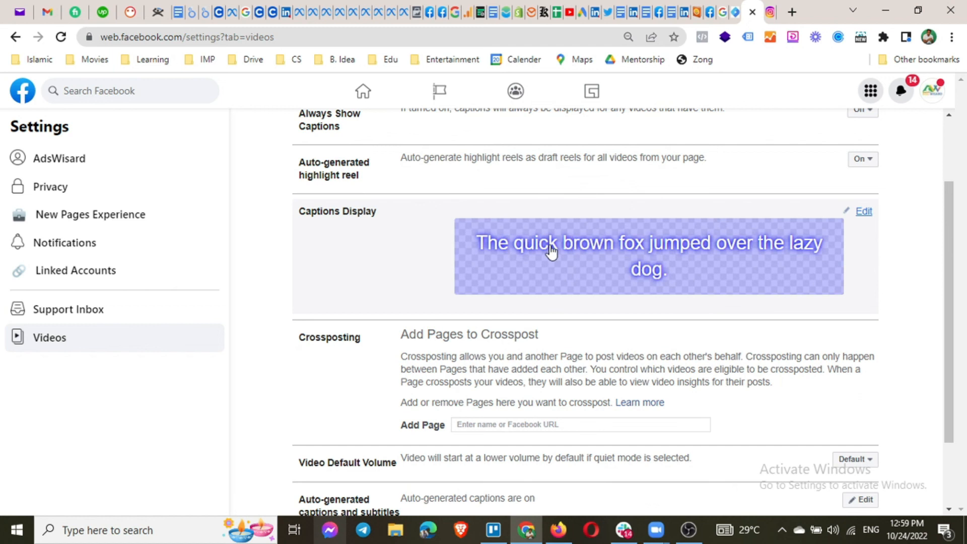
scroll(550, 254, "down", 2)
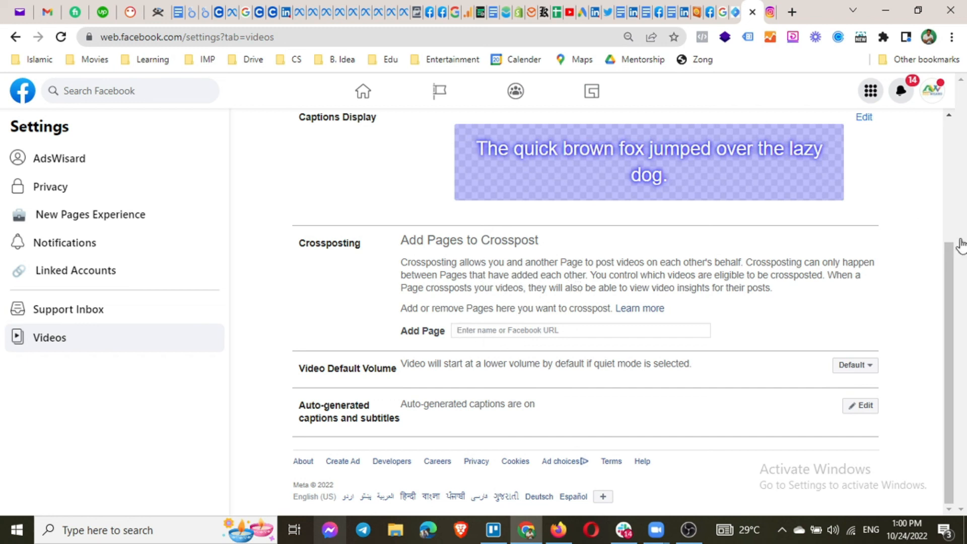
Add the Page by its handle as a crosspost partner, allowing live videos without further approval.
left_click(537, 330)
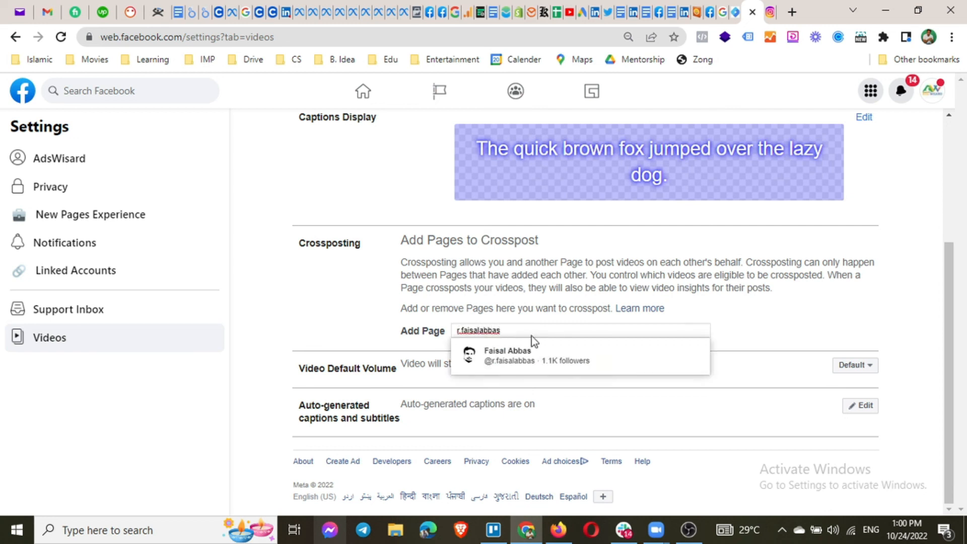
left_click(513, 353)
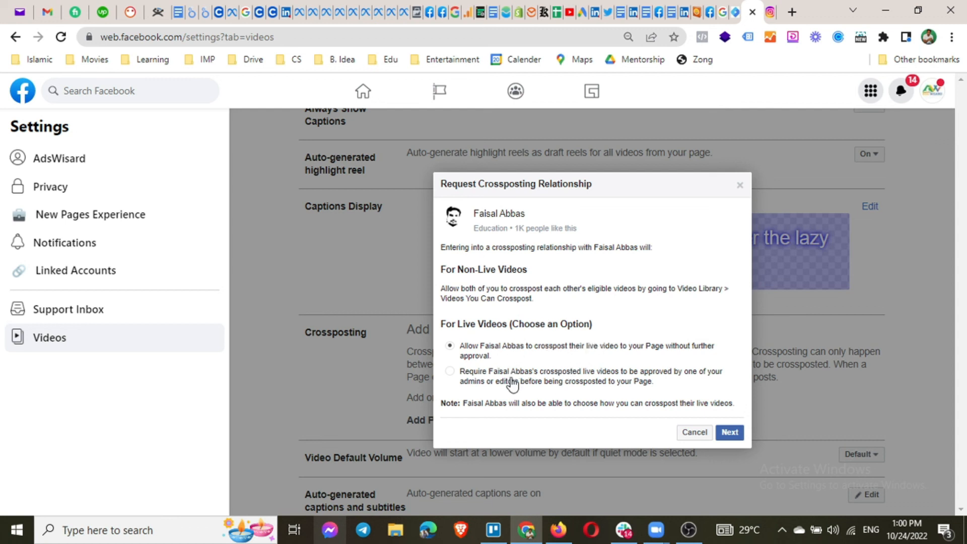
left_click(454, 372)
left_click(450, 347)
left_click(731, 435)
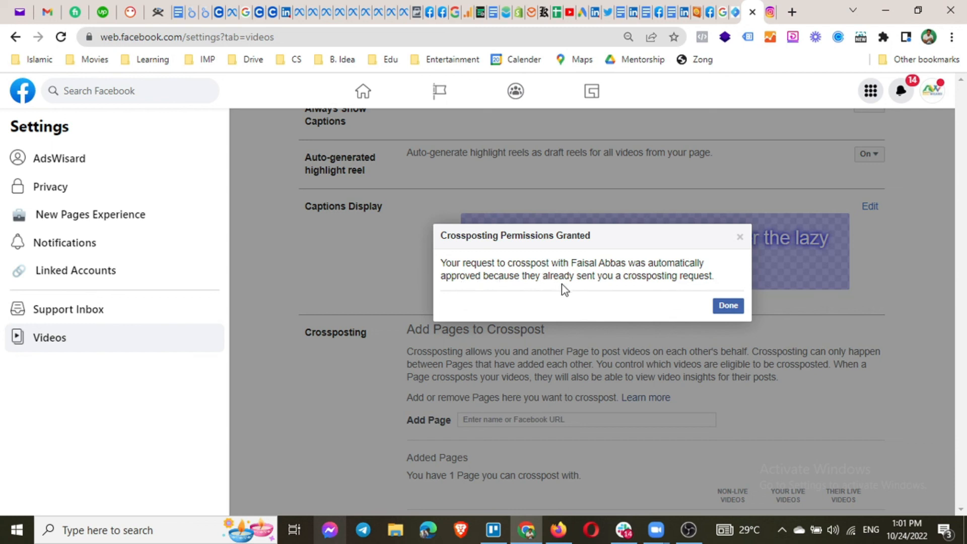
left_click(726, 308)
scroll(572, 350, "down", 3)
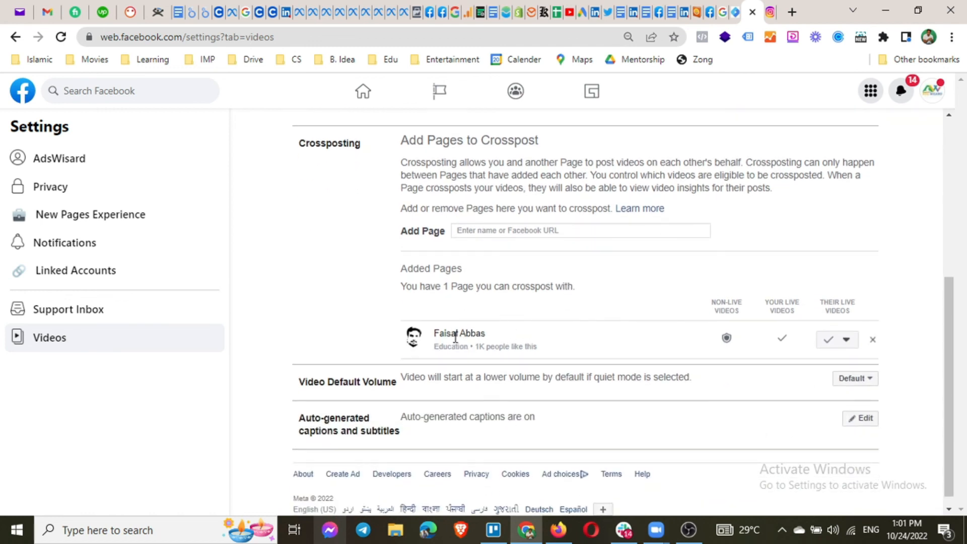
left_click_drag(435, 334, 487, 337)
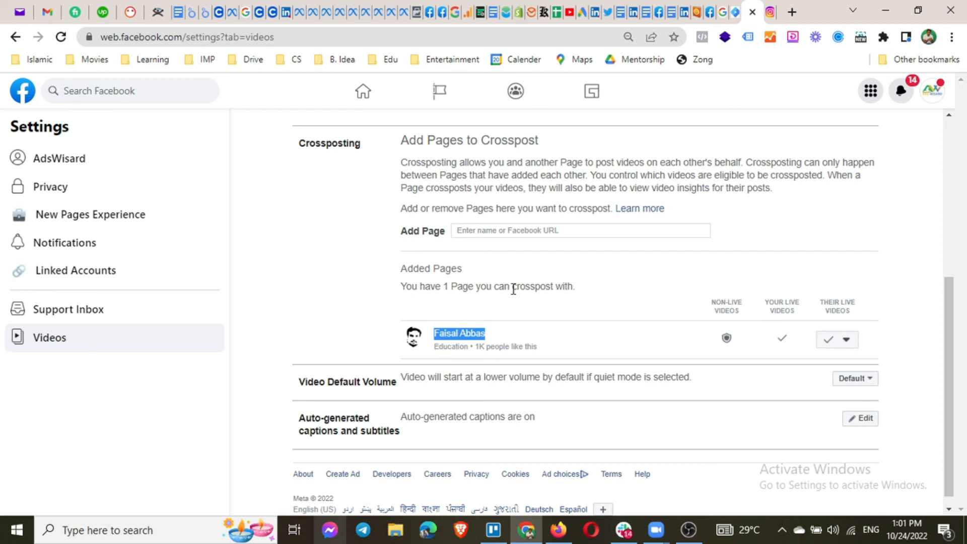
left_click(846, 340)
left_click(886, 246)
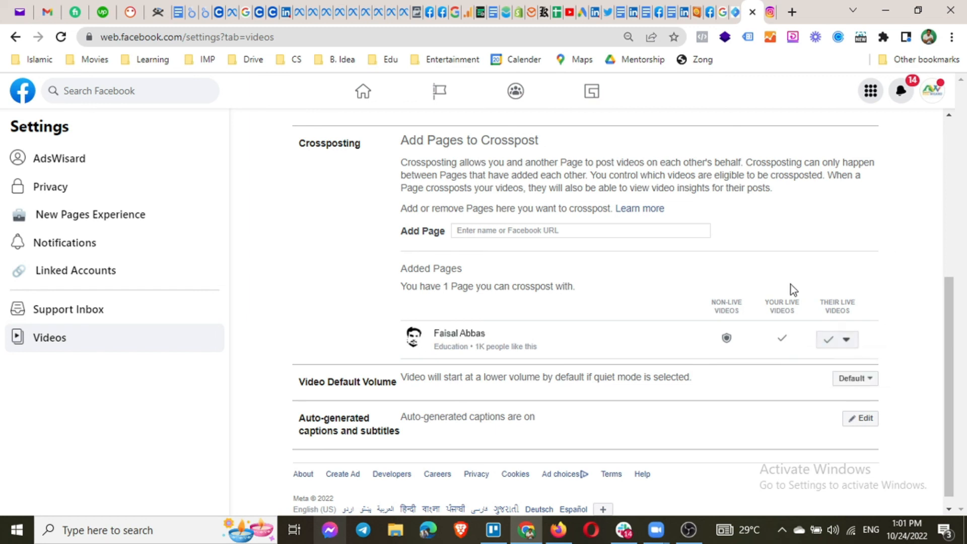
mouse_move(725, 337)
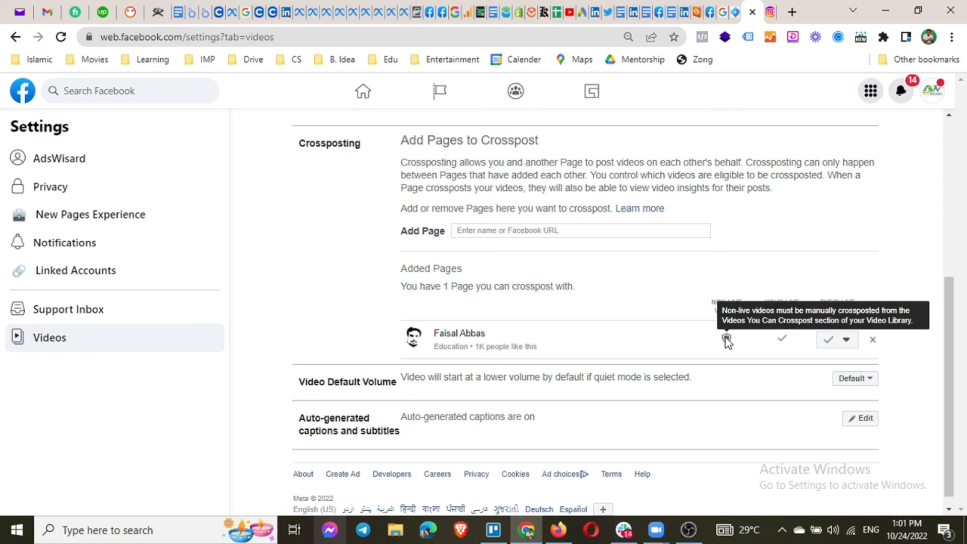
scroll(725, 341, "down", 1)
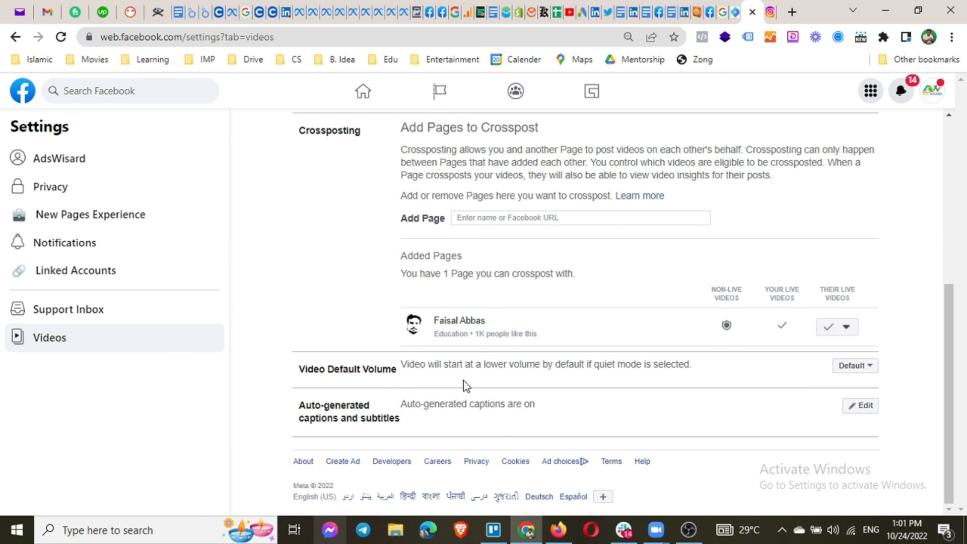
left_click(867, 367)
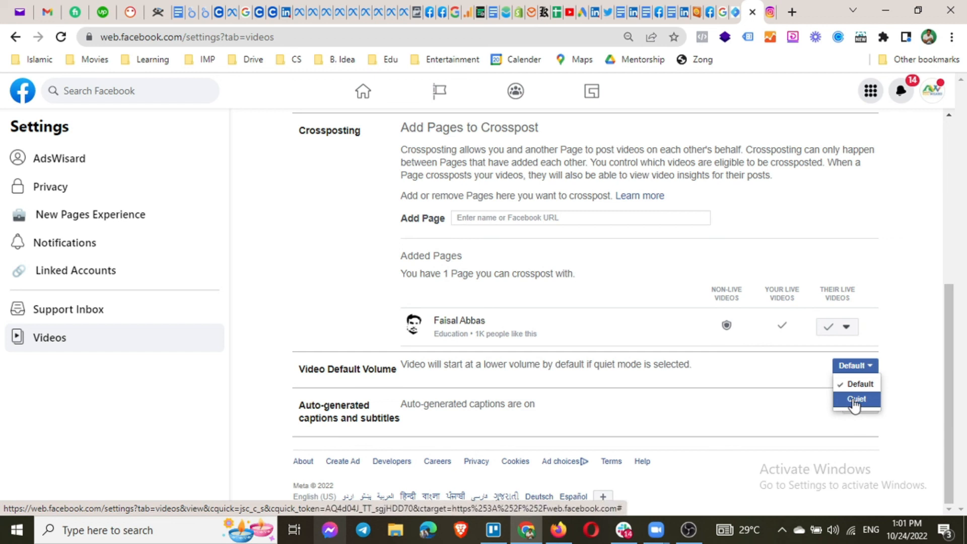
left_click(913, 355)
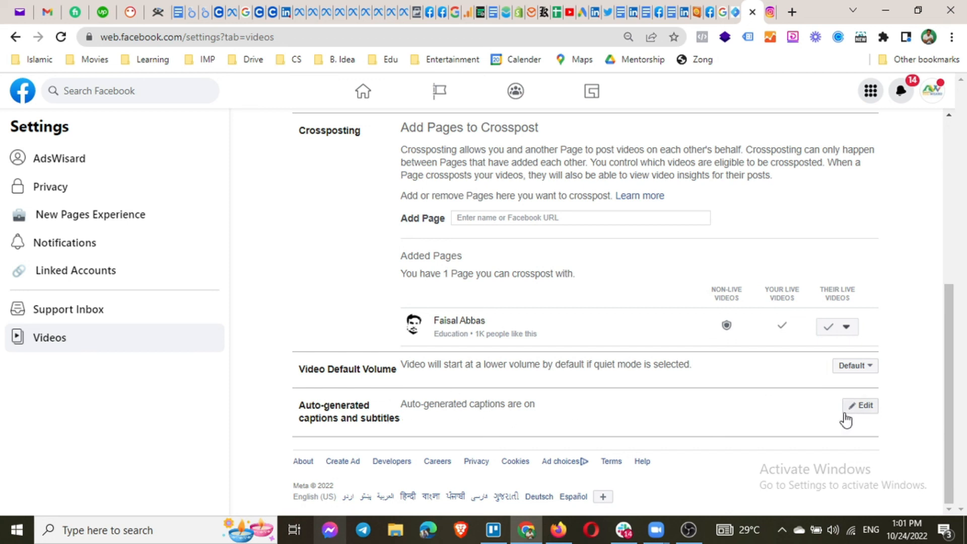
scroll(513, 288, "up", 5)
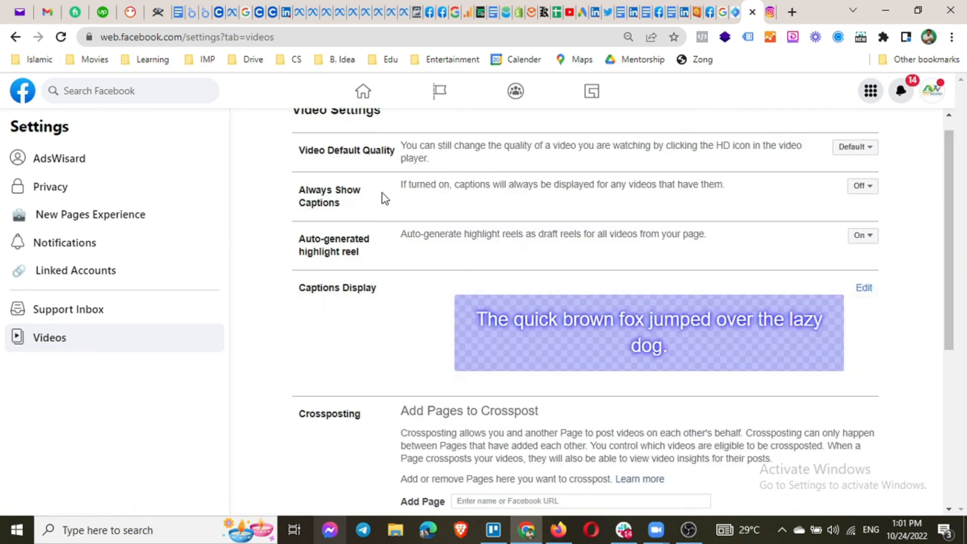
scroll(593, 358, "down", 5)
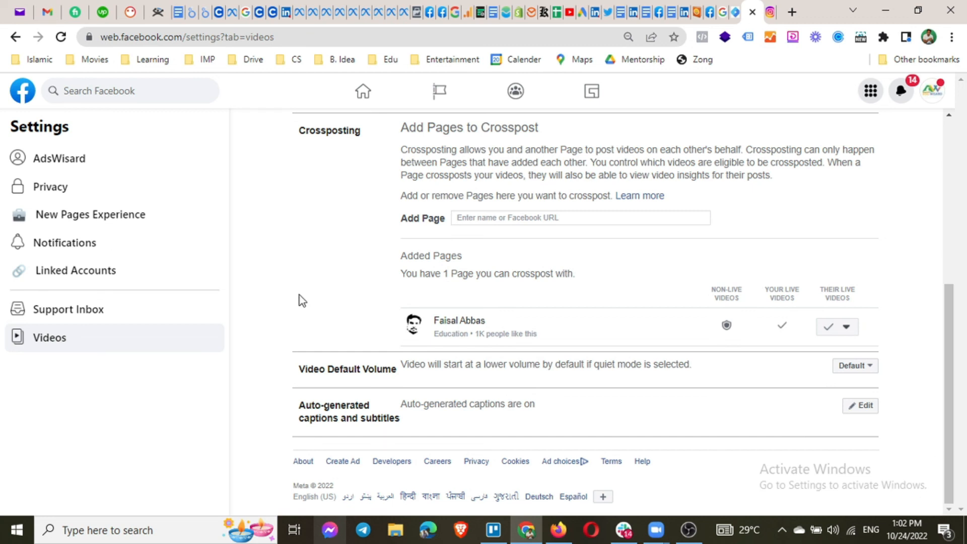
scroll(301, 298, "up", 6)
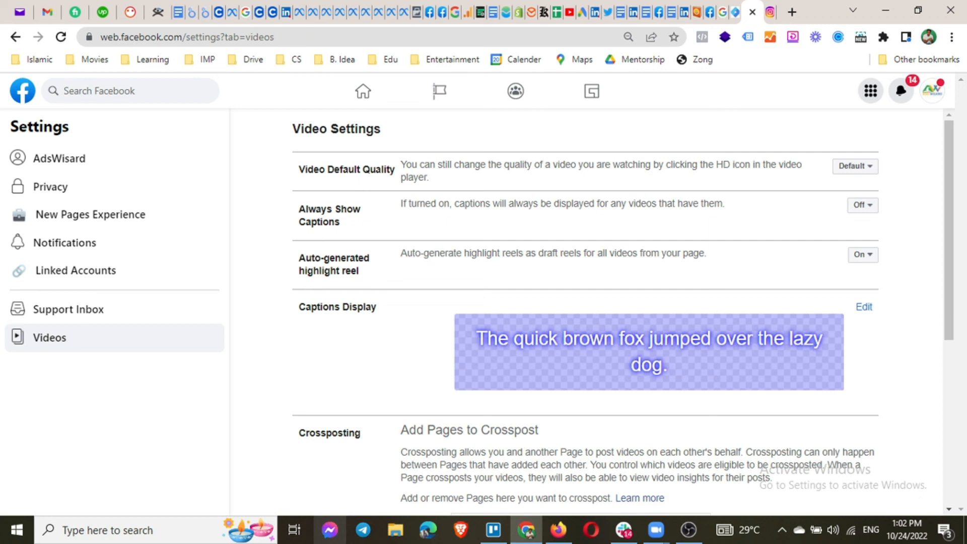
key("alt+Tab")
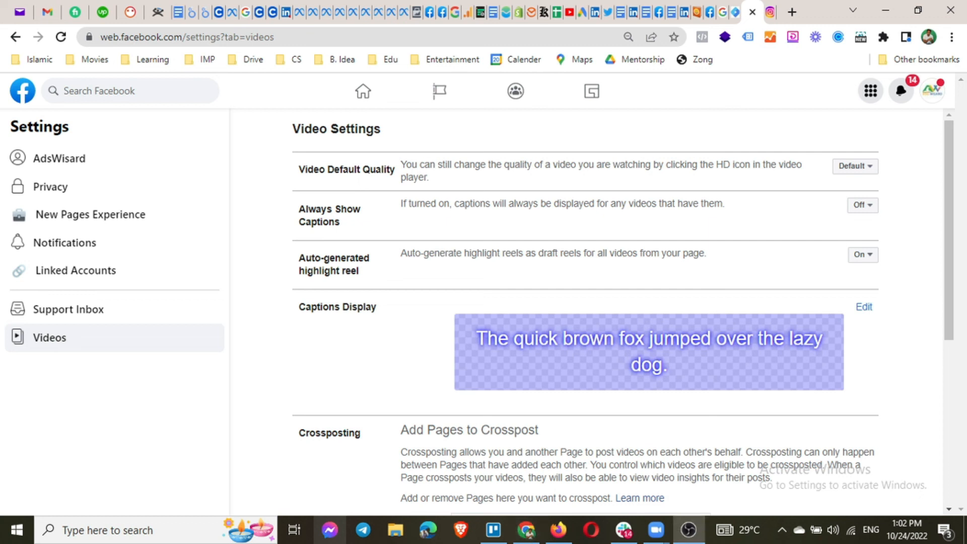